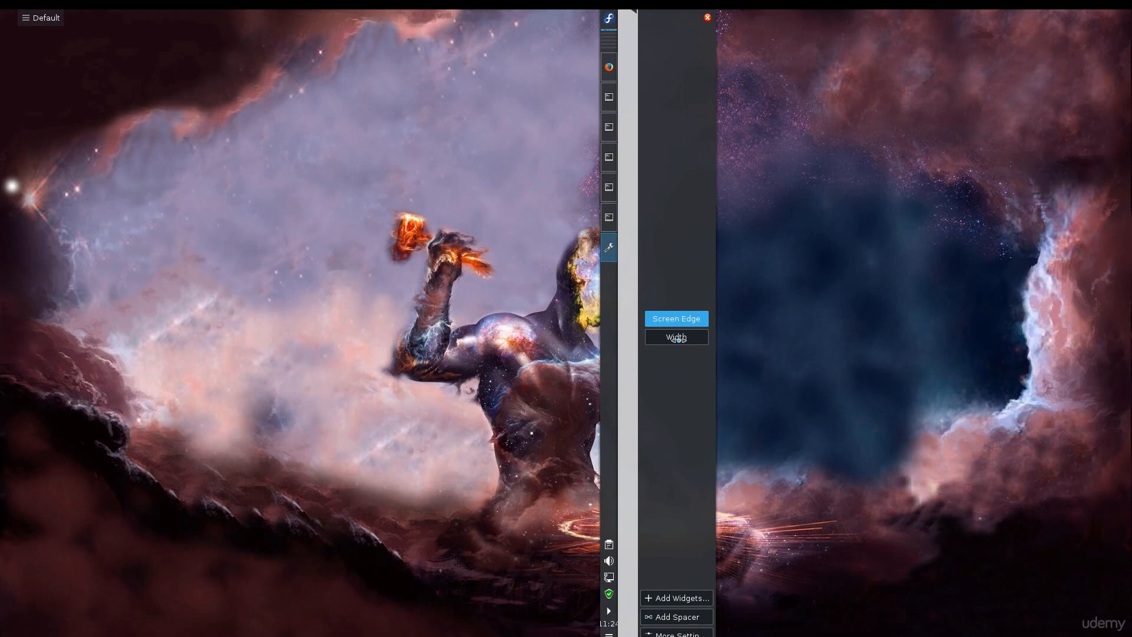
# Move the main panel to the bottom screen edge and adjust its height to be slightly taller
pyautogui.moveTo(677, 321); pyautogui.dragTo(613, 614)
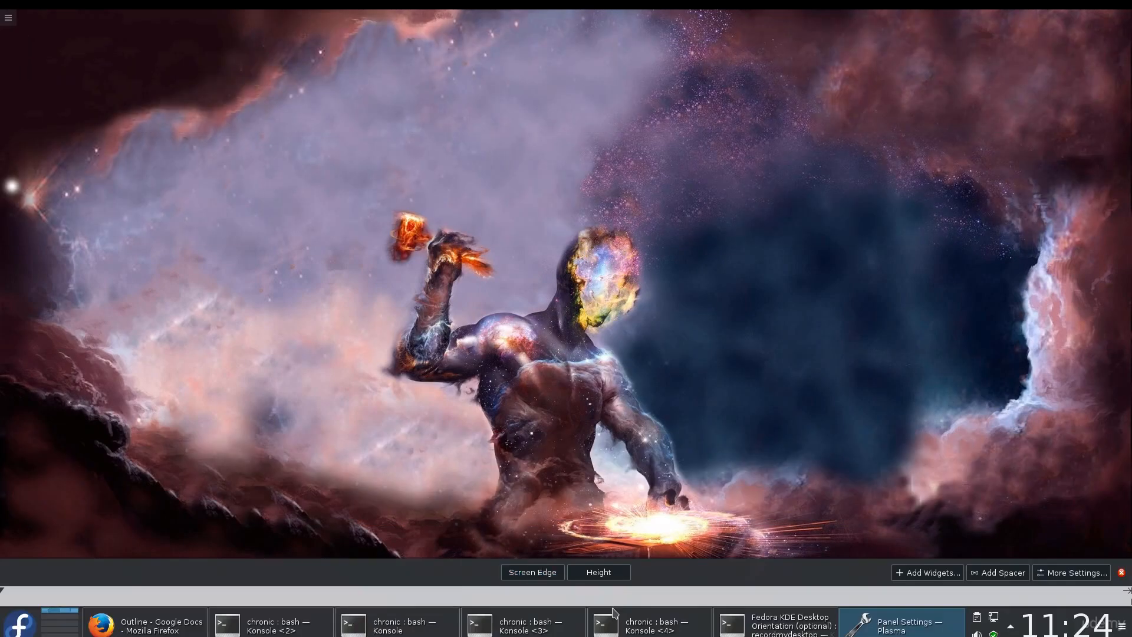
pyautogui.moveTo(598, 572); pyautogui.dragTo(657, 191)
pyautogui.moveTo(636, 312); pyautogui.dragTo(620, 571)
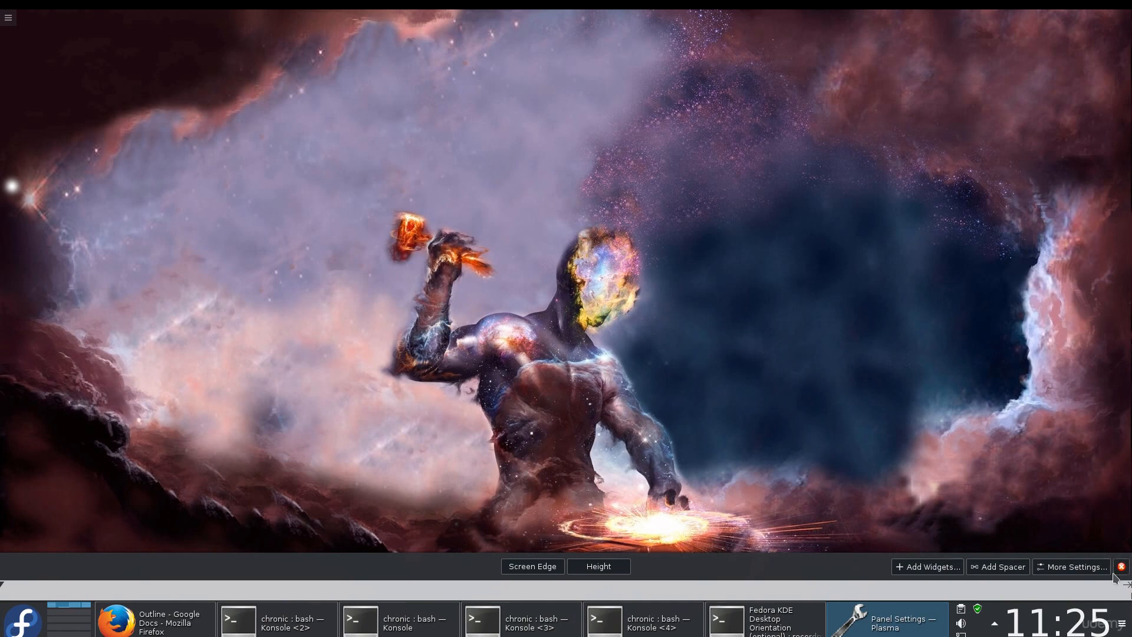
# Set the main panel's visibility to Auto Hide and close its settings
pyautogui.click(1058, 570)
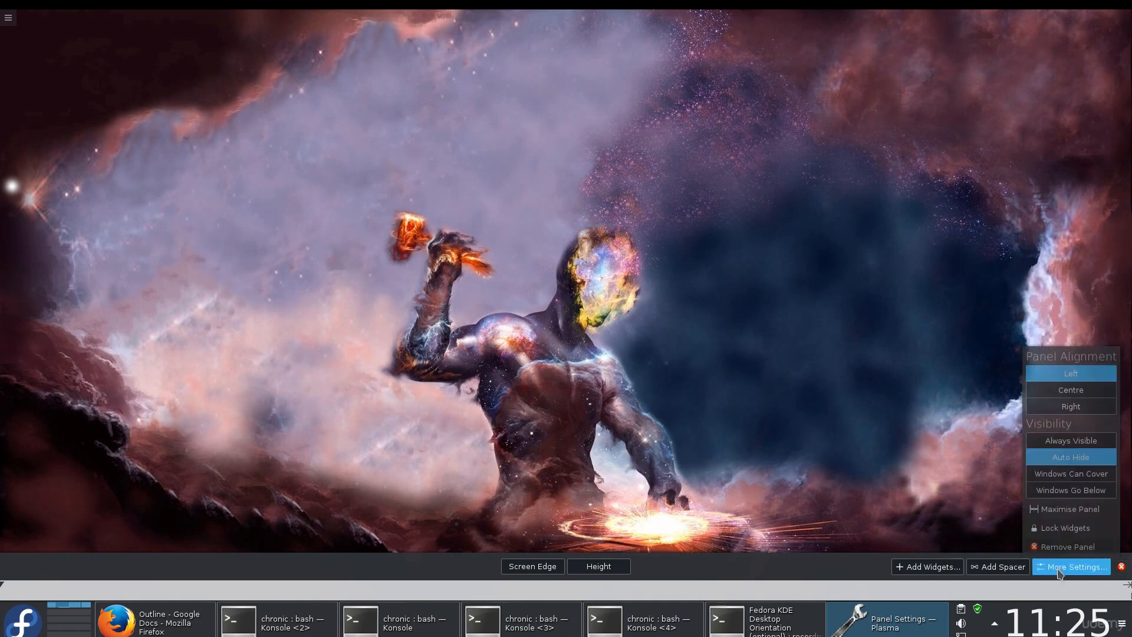
pyautogui.click(1082, 447)
pyautogui.click(1081, 459)
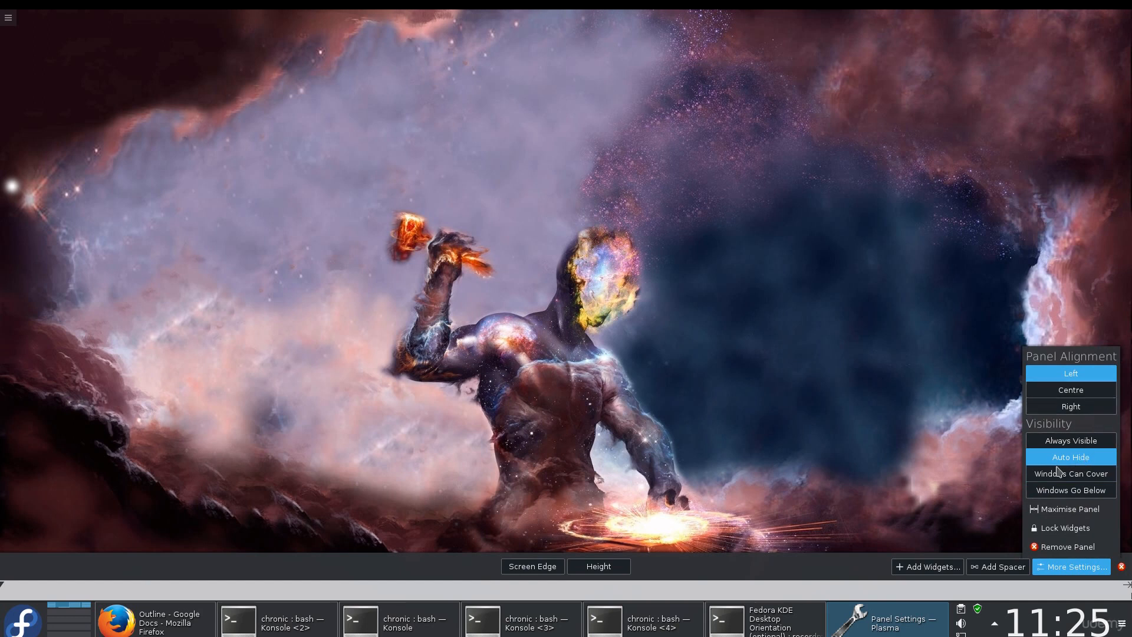
pyautogui.click(848, 495)
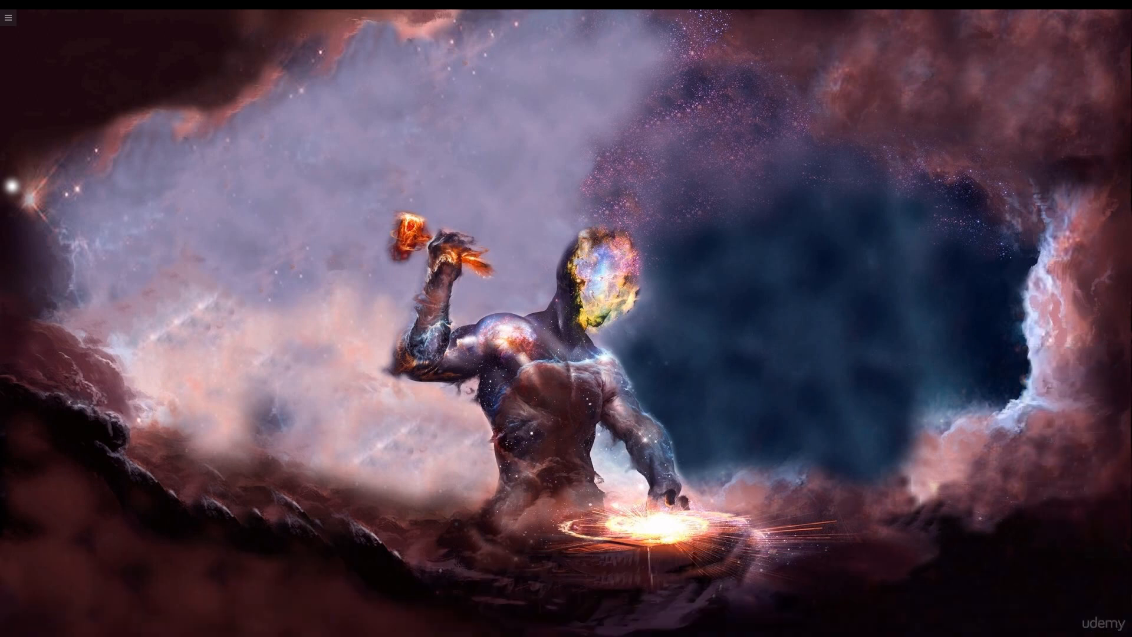
# Move the main panel from the bottom to the top screen edge and leave its settings
pyautogui.click(1122, 623)
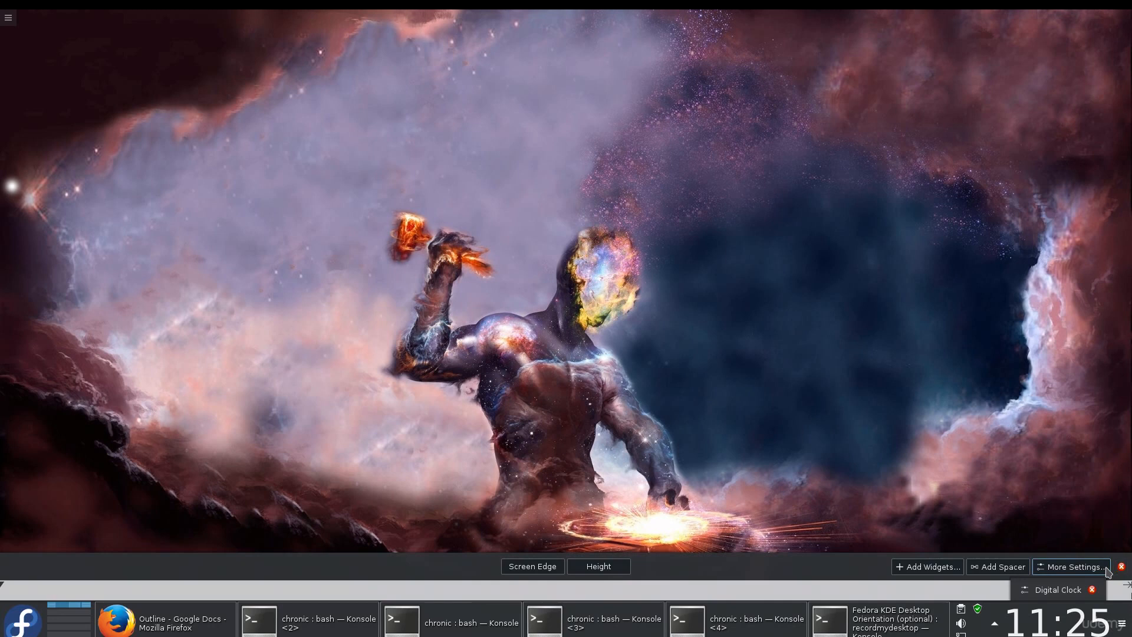
pyautogui.moveTo(535, 566); pyautogui.dragTo(536, 124)
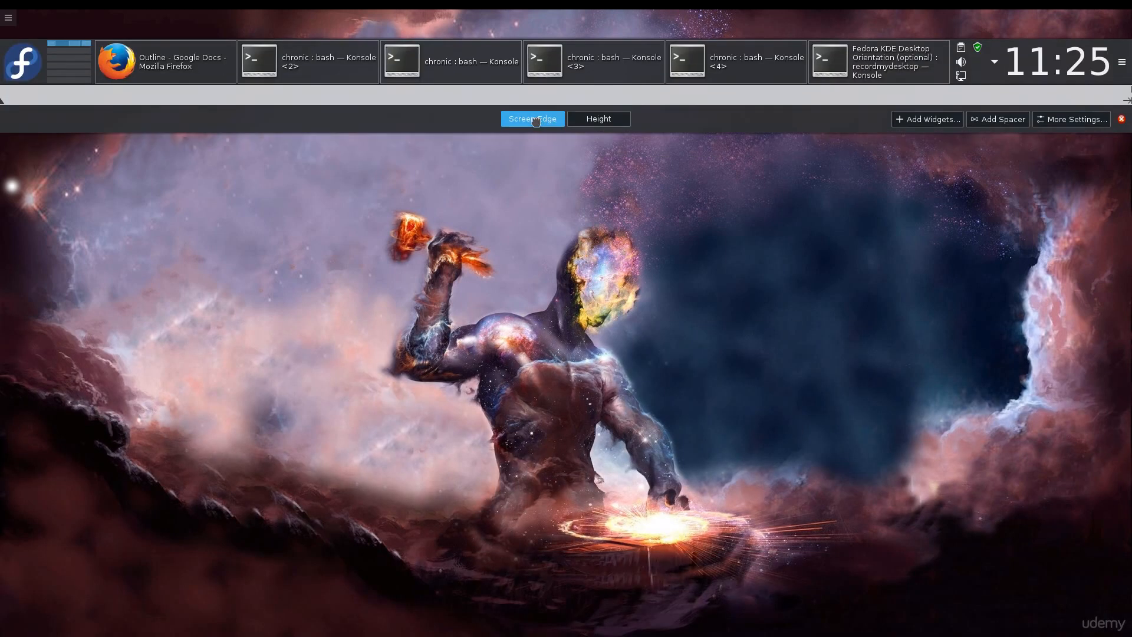
pyautogui.click(518, 194)
# Add a new empty panel to the desktop
pyautogui.rightClick(518, 193)
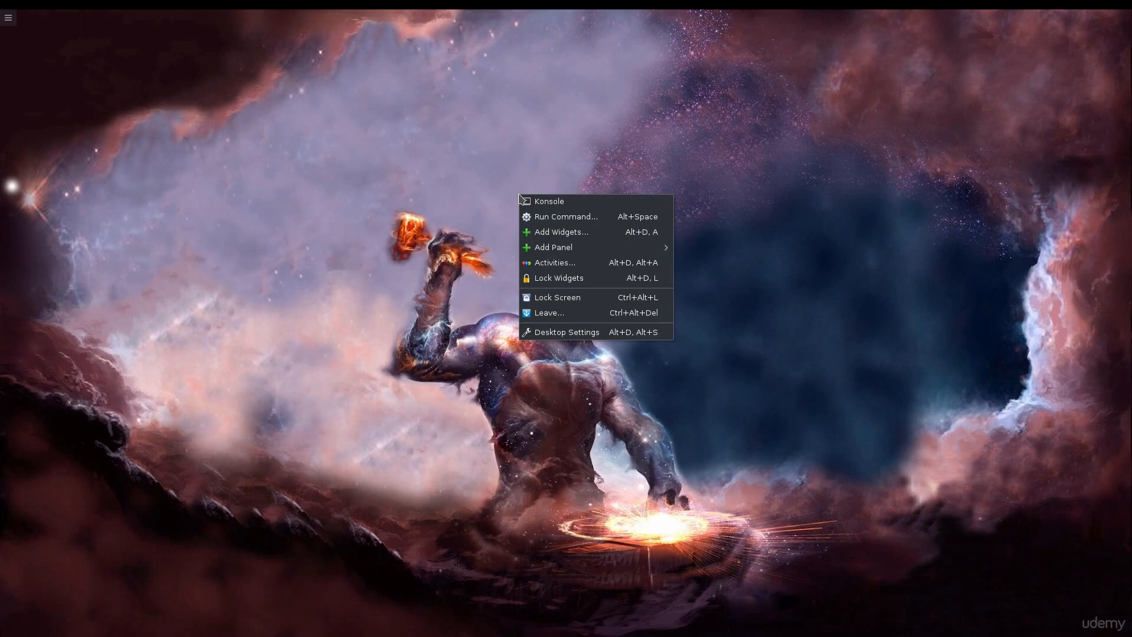
pyautogui.moveTo(571, 248)
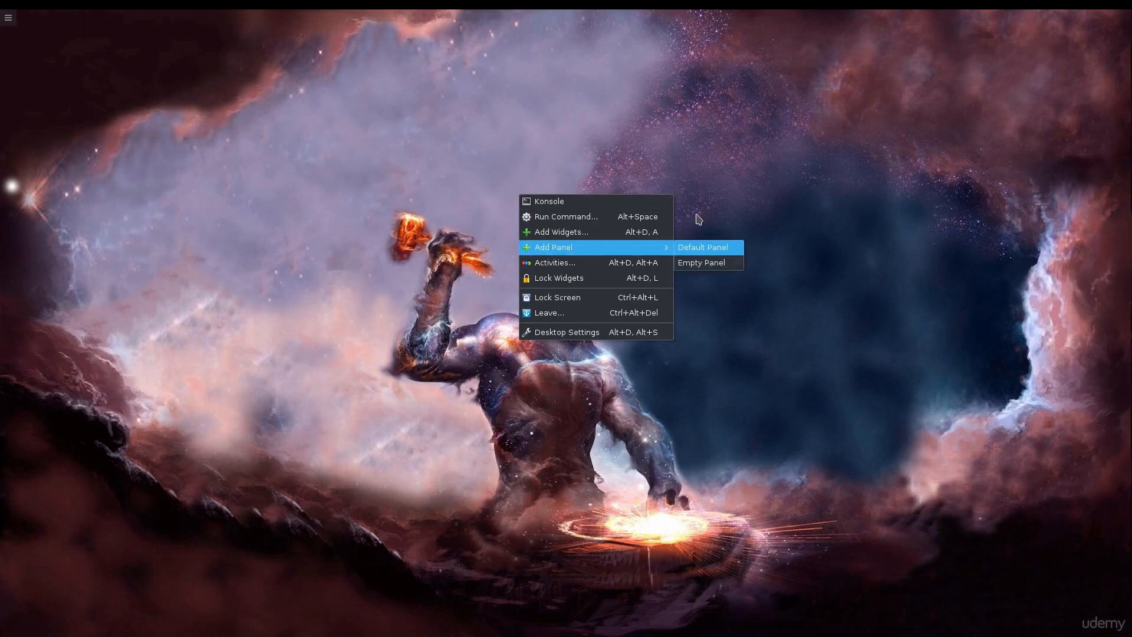
pyautogui.click(702, 248)
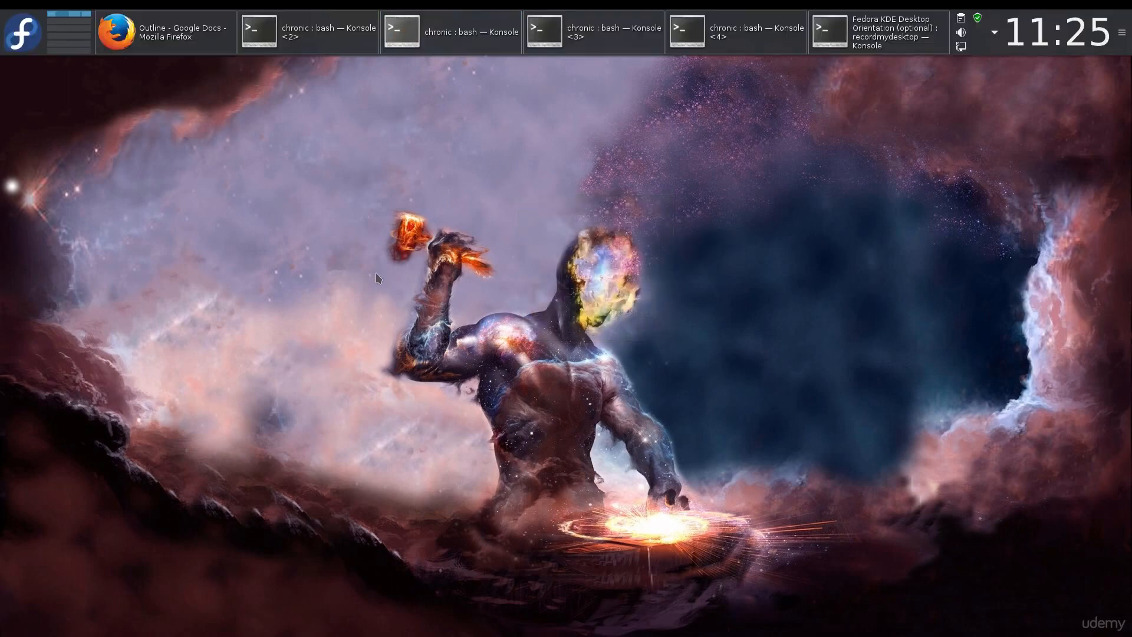
pyautogui.rightClick(378, 279)
pyautogui.moveTo(499, 333)
pyautogui.click(581, 337)
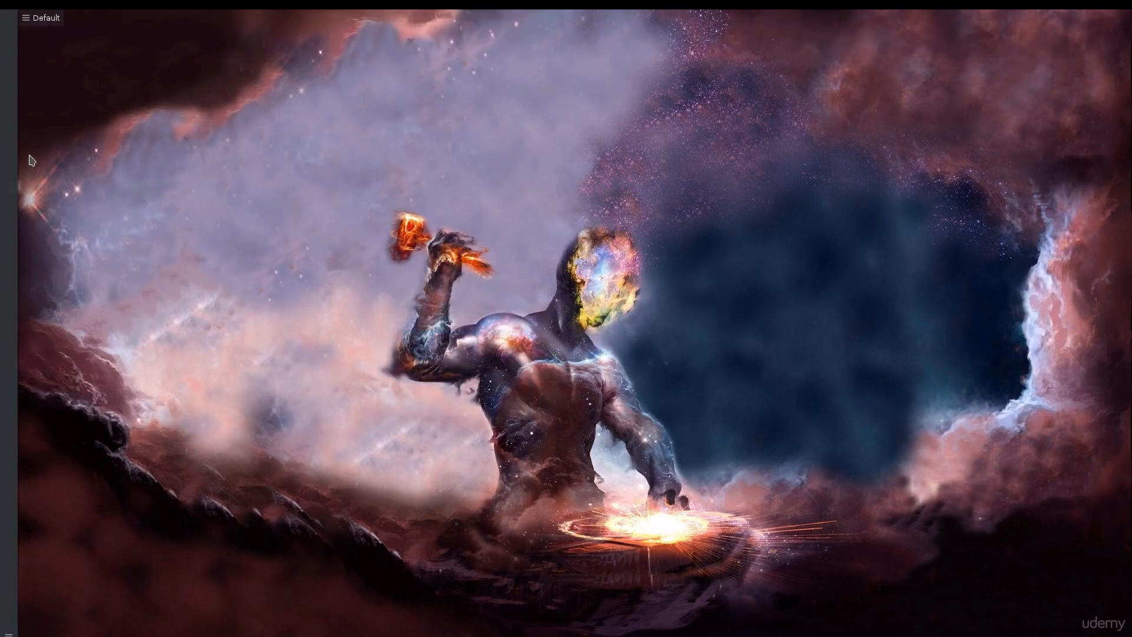
pyautogui.click(34, 23)
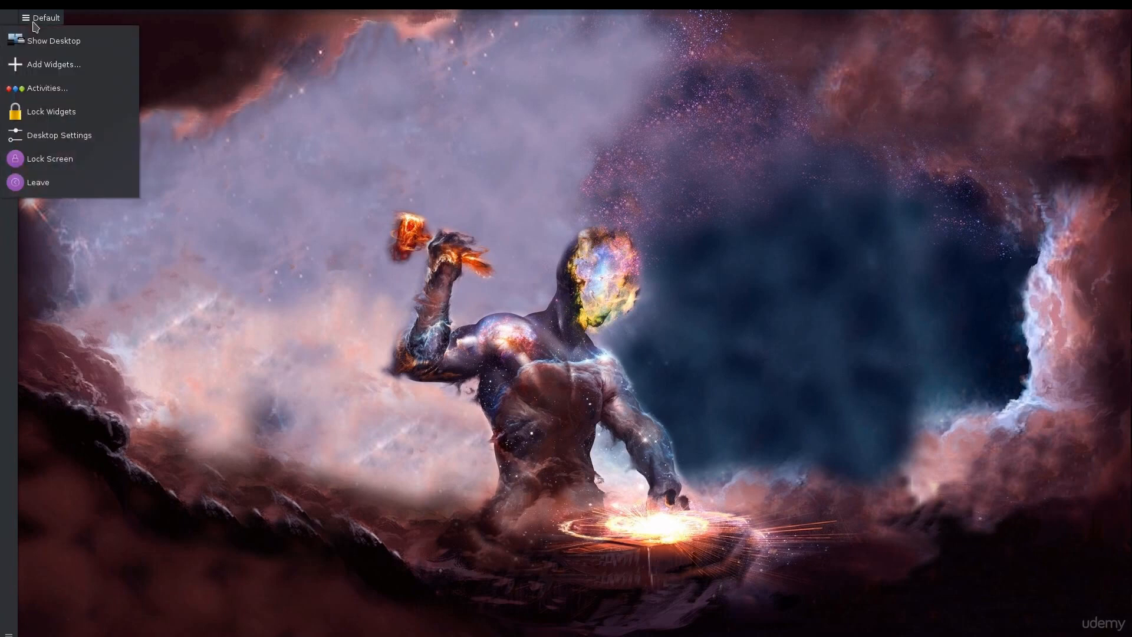
pyautogui.click(34, 23)
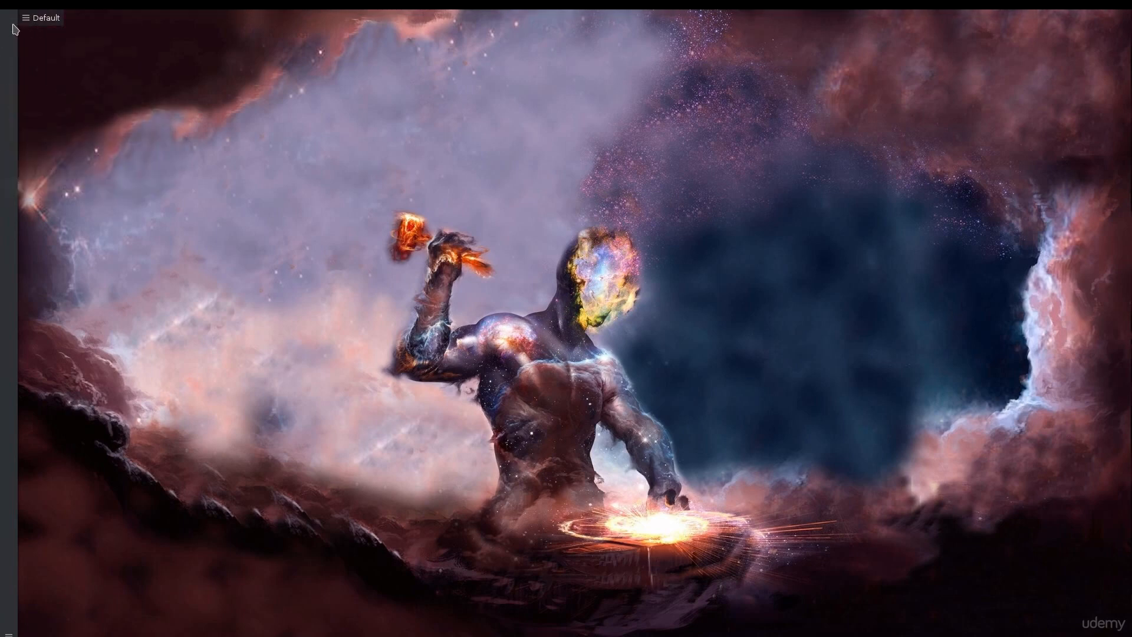
pyautogui.rightClick(15, 29)
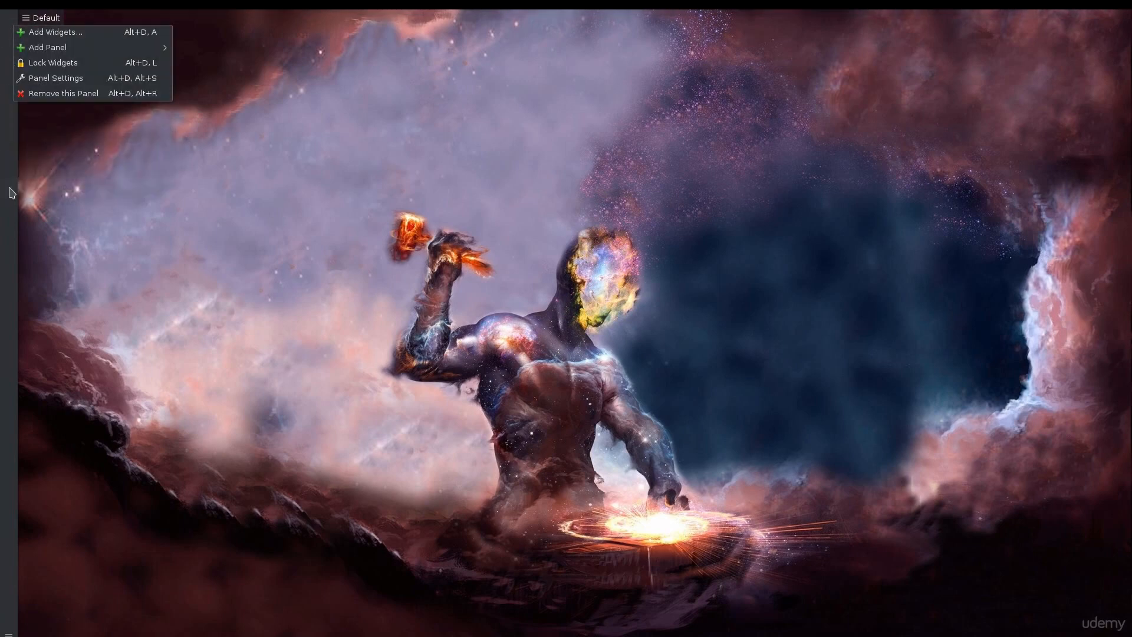
pyautogui.rightClick(8, 237)
pyautogui.click(83, 566)
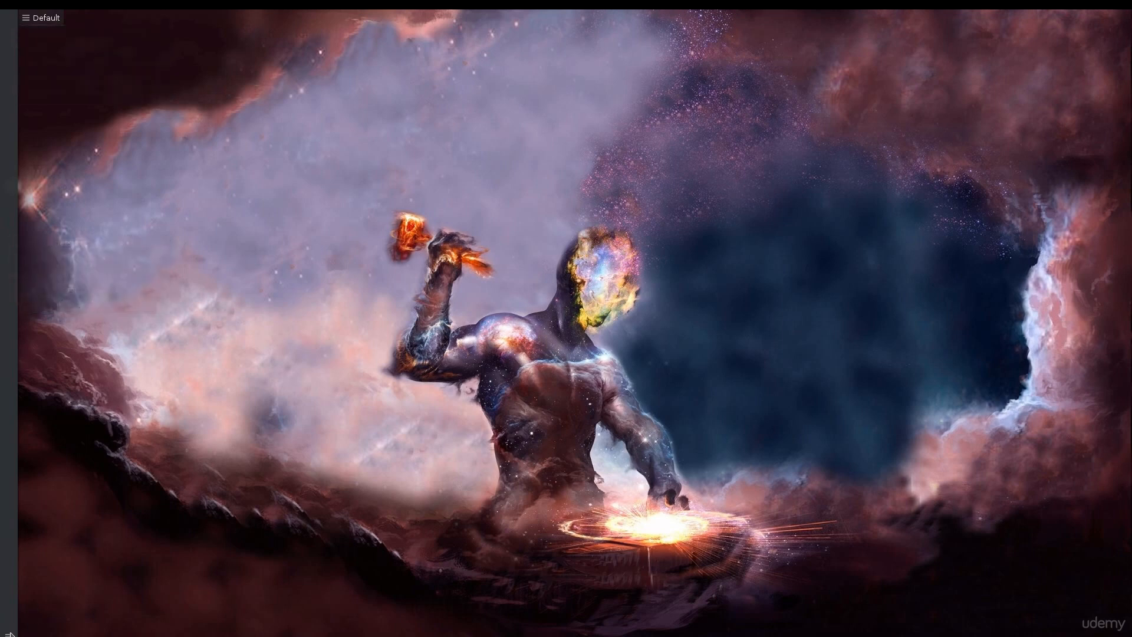
# Widen the empty panel along the left screen edge and set its visibility to Auto Hide
pyautogui.click(9, 635)
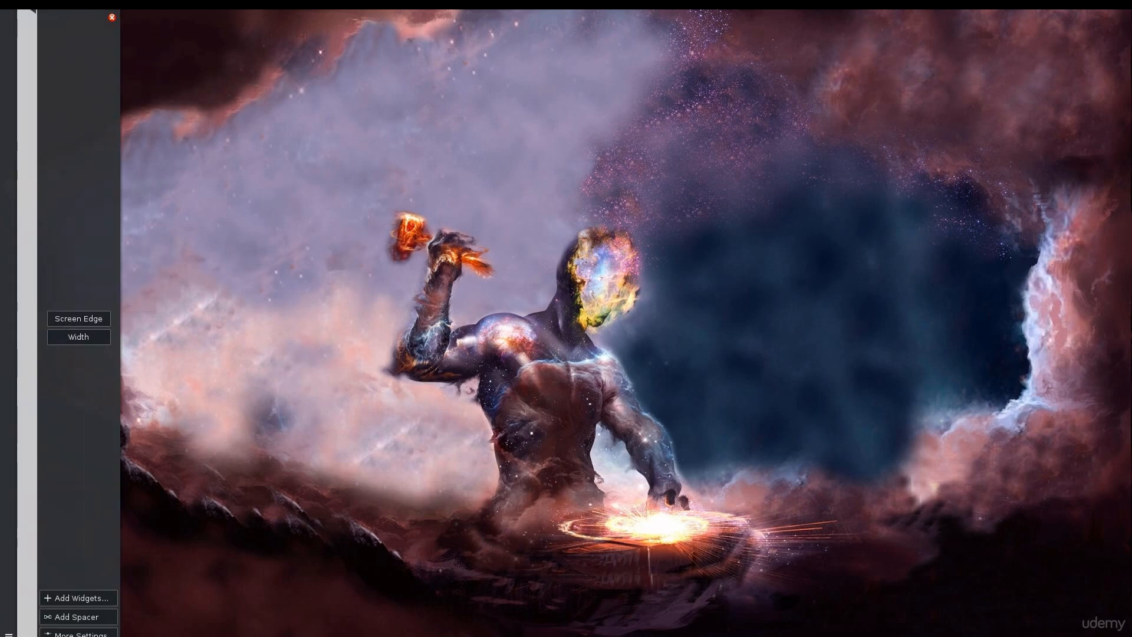
pyautogui.moveTo(88, 337); pyautogui.dragTo(172, 287)
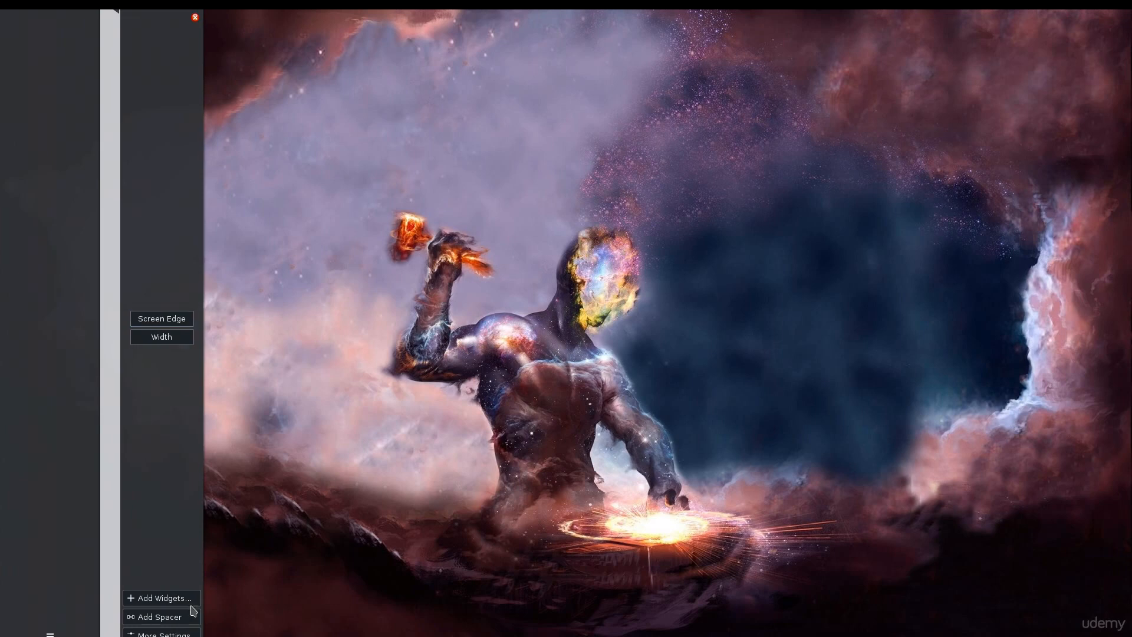
pyautogui.click(162, 634)
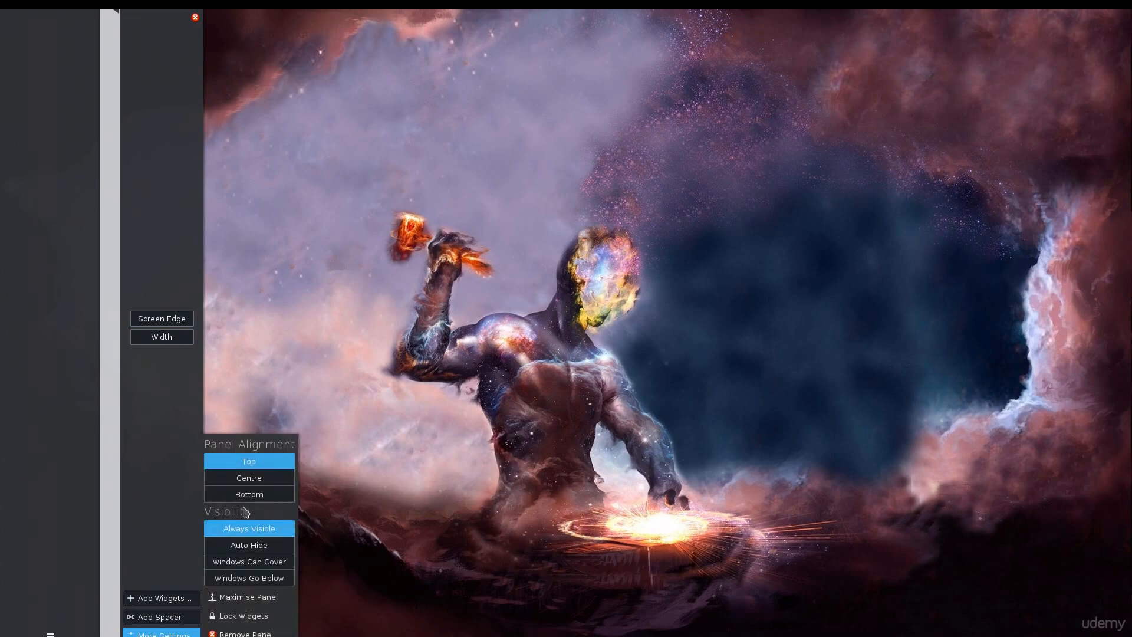
pyautogui.click(267, 545)
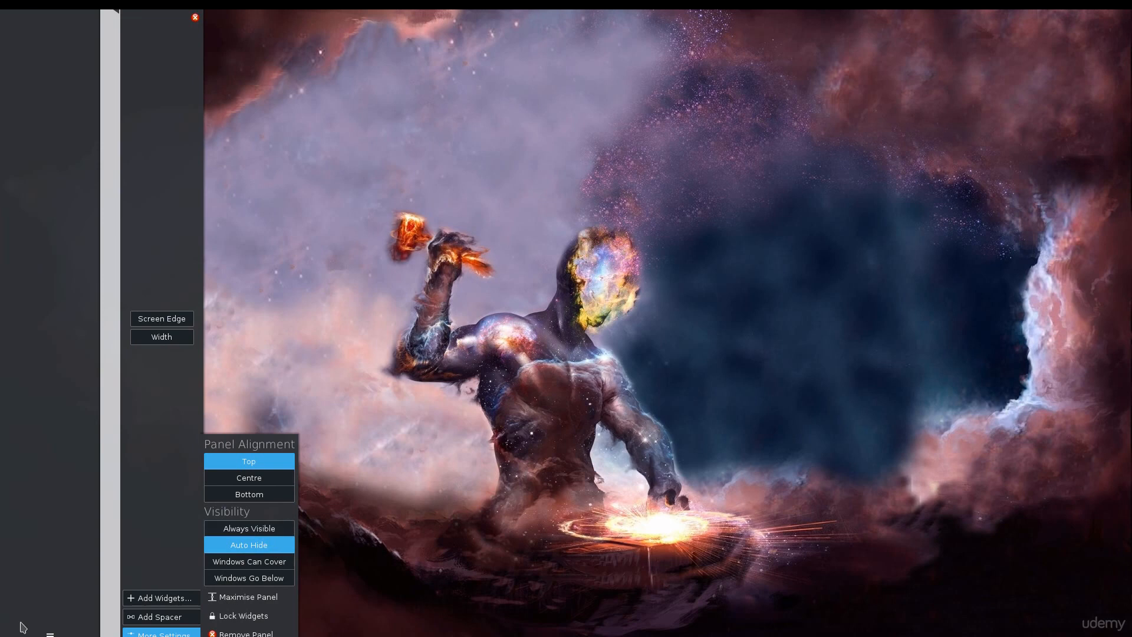
# Shorten the left-edge panel, offset it down from the top of the screen, and reduce its width
pyautogui.moveTo(118, 632); pyautogui.dragTo(130, 499)
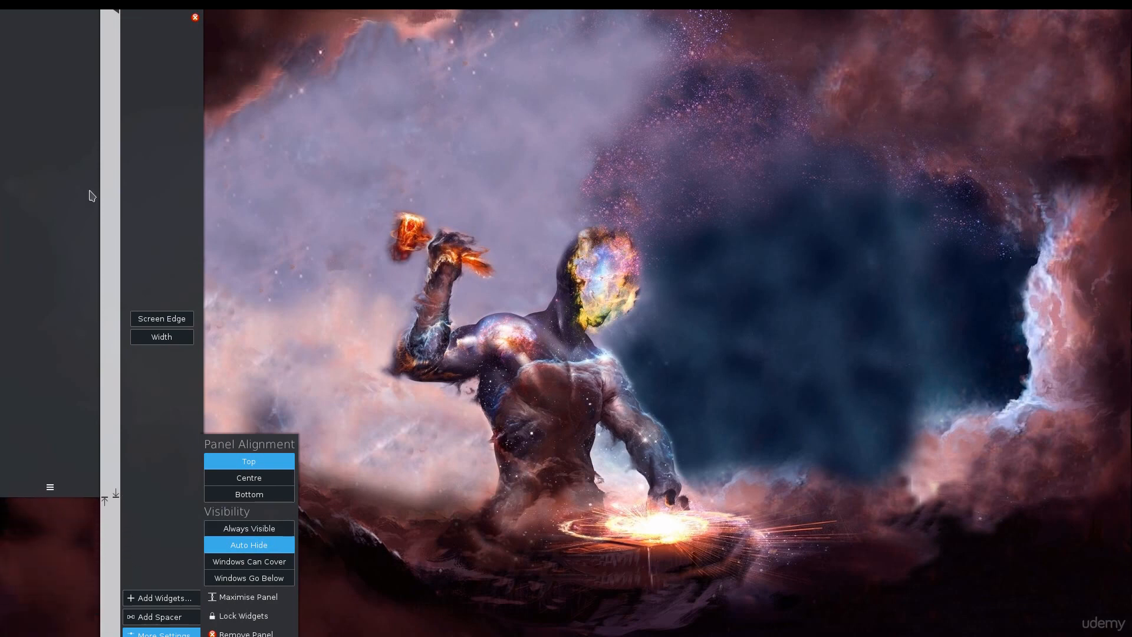
pyautogui.moveTo(121, 11); pyautogui.dragTo(120, 62)
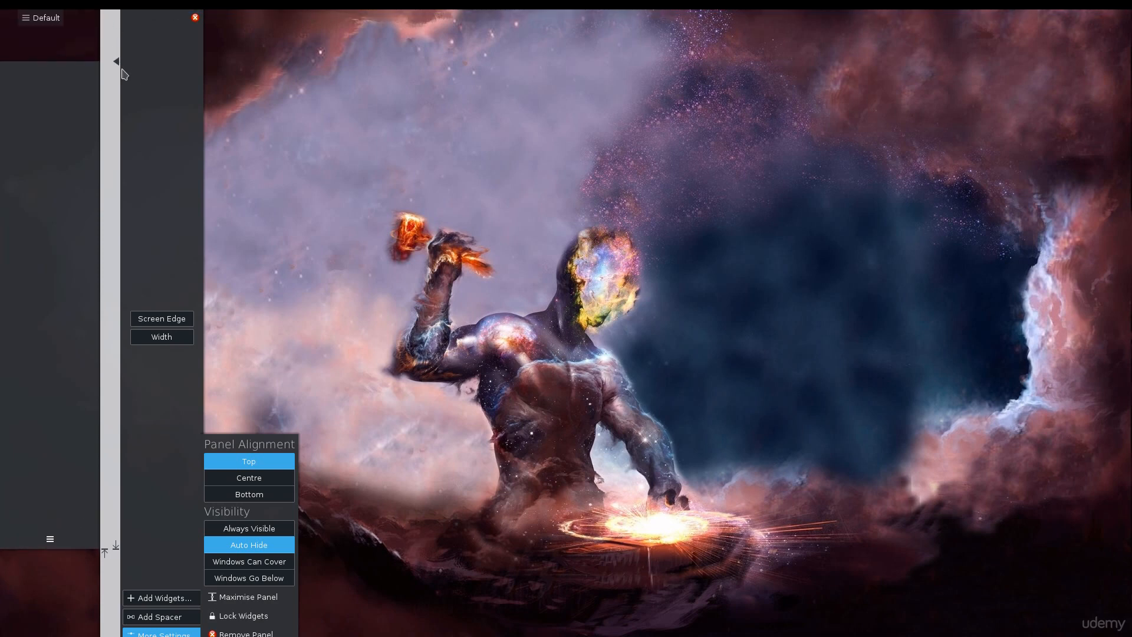
pyautogui.moveTo(174, 338); pyautogui.dragTo(133, 344)
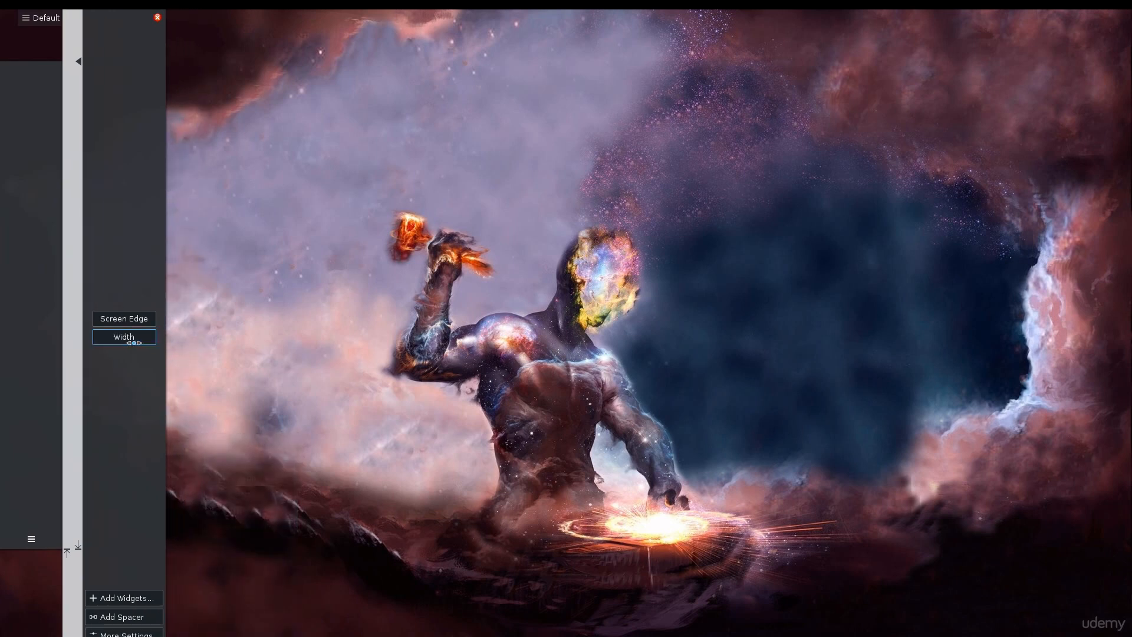
pyautogui.click(260, 336)
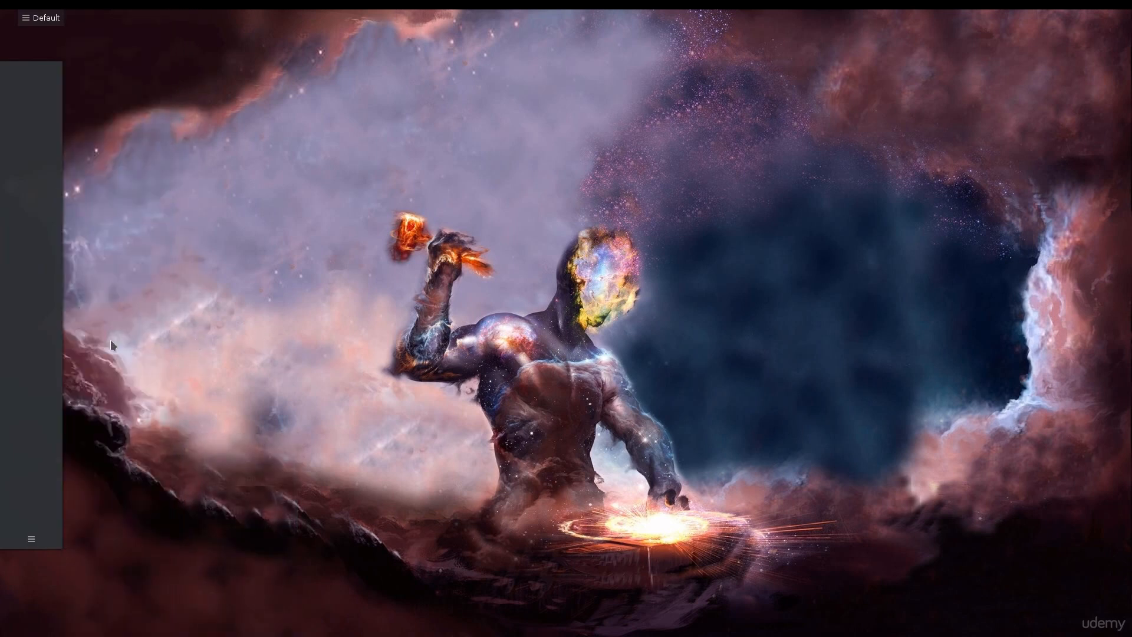
# Check the left-edge panel's alignment and visibility settings
pyautogui.click(31, 539)
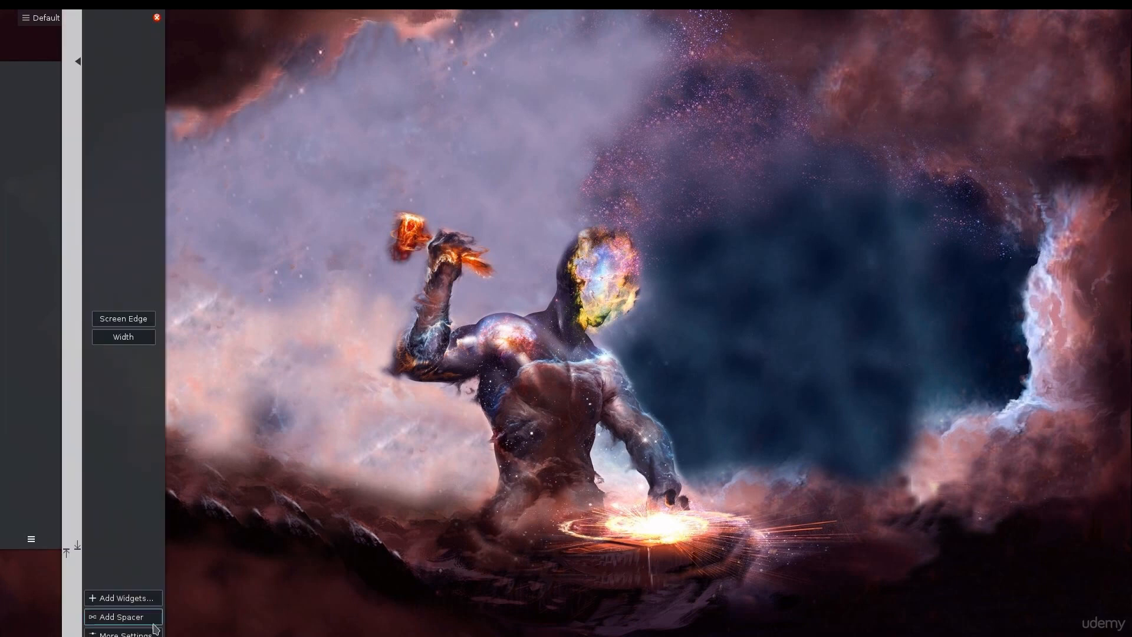
pyautogui.click(124, 634)
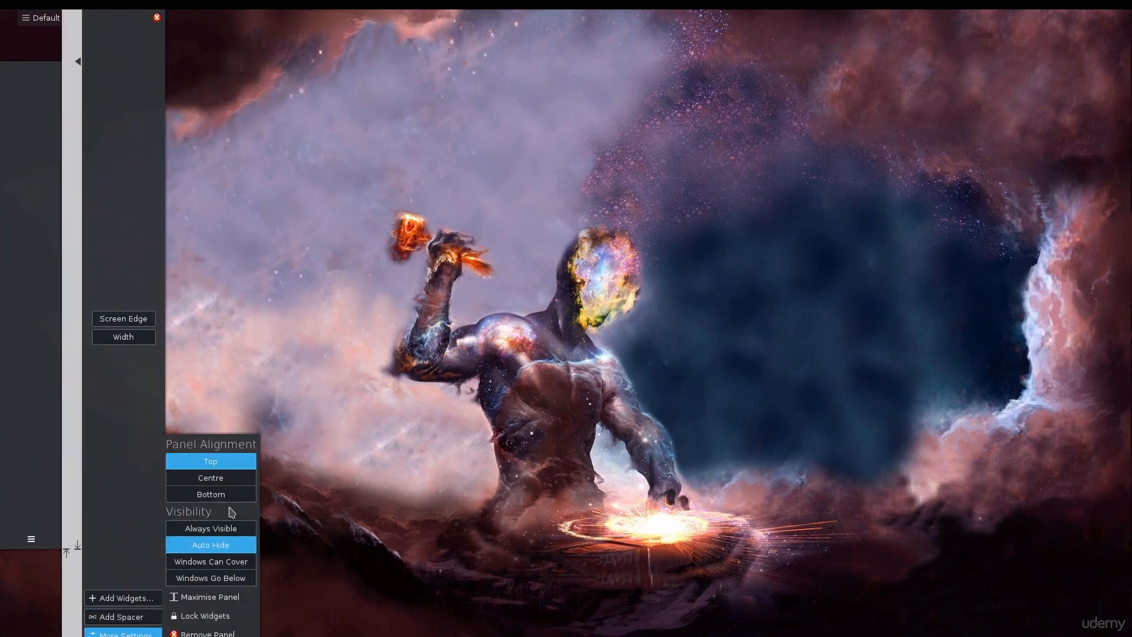
pyautogui.click(491, 320)
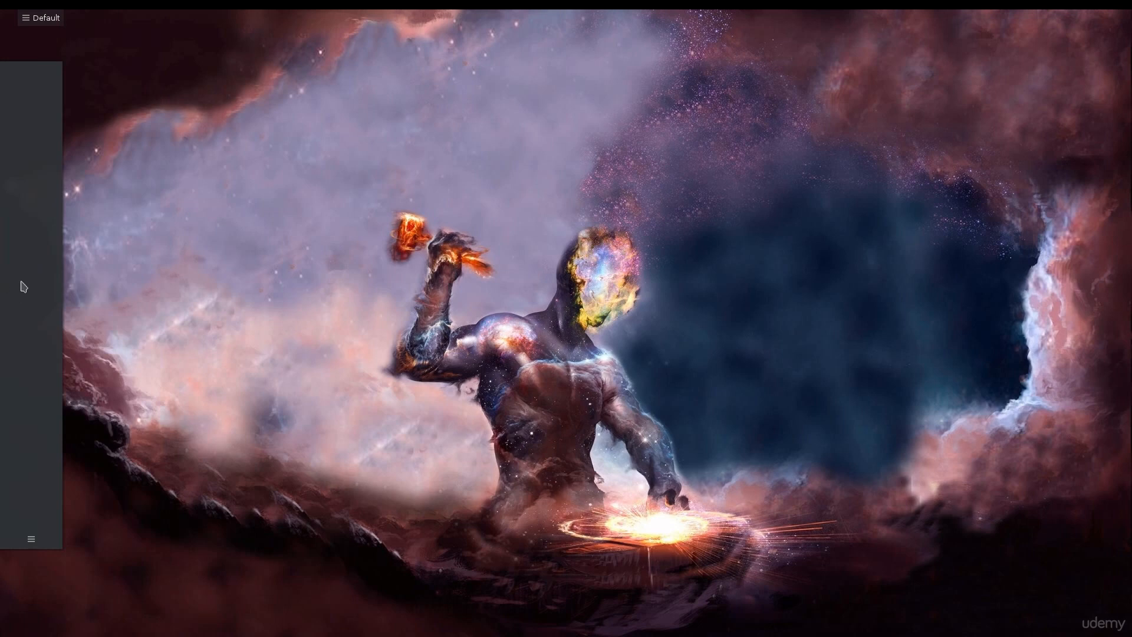
# Place Web Browser (Firefox) and System Settings shortcuts from the launcher's favorites onto the left-edge panel
pyautogui.moveTo(112, 12)
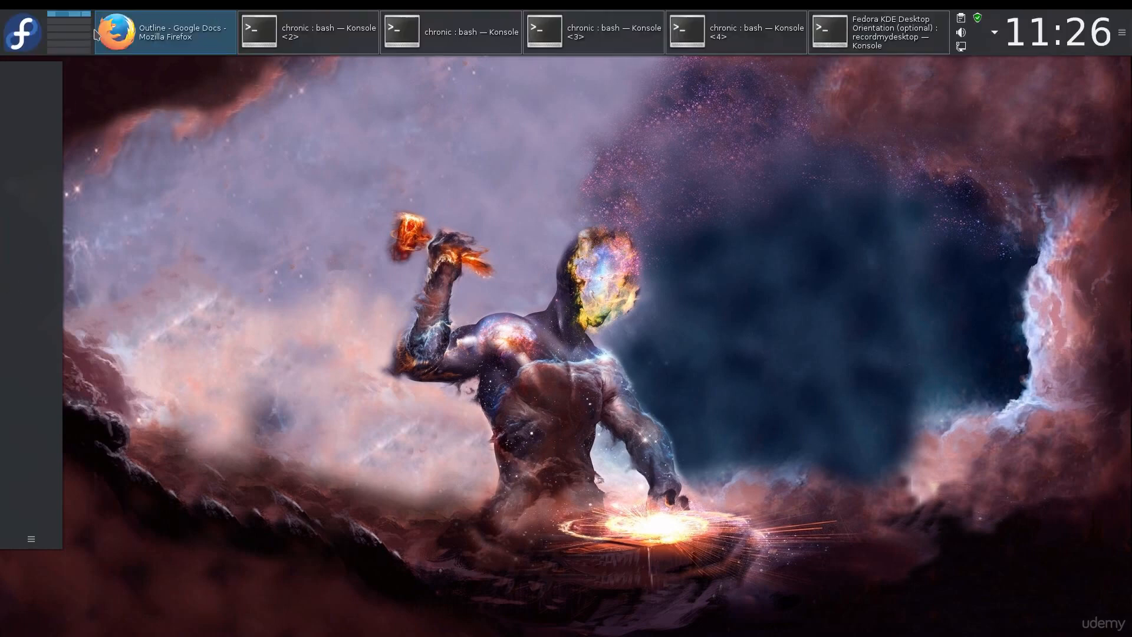
pyautogui.click(22, 33)
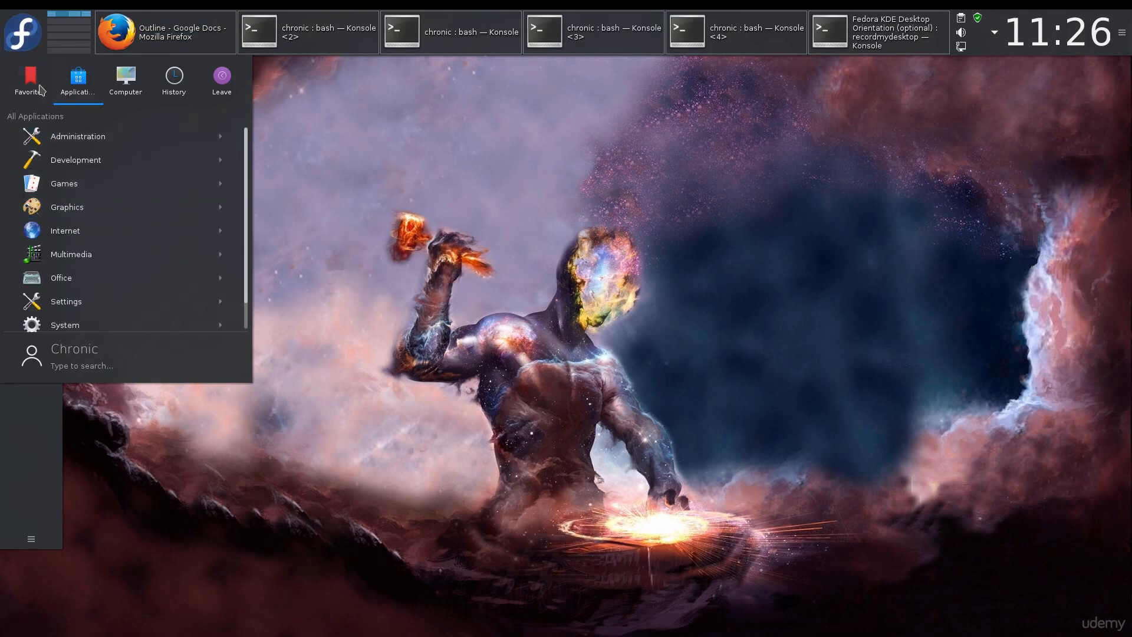
pyautogui.moveTo(40, 89)
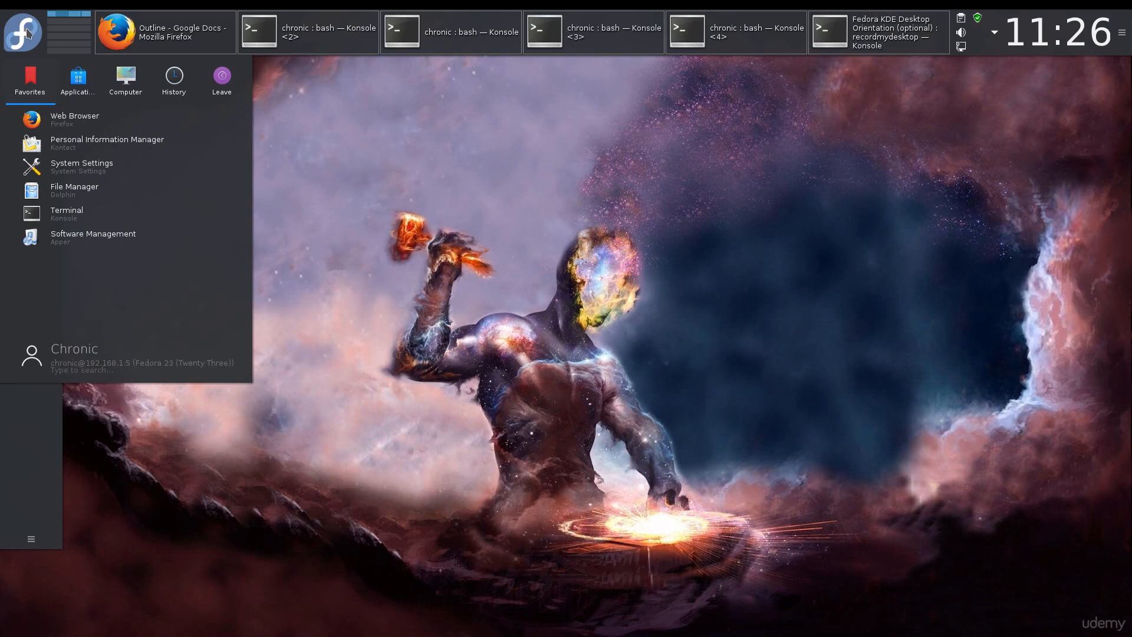
pyautogui.moveTo(35, 120); pyautogui.dragTo(41, 430)
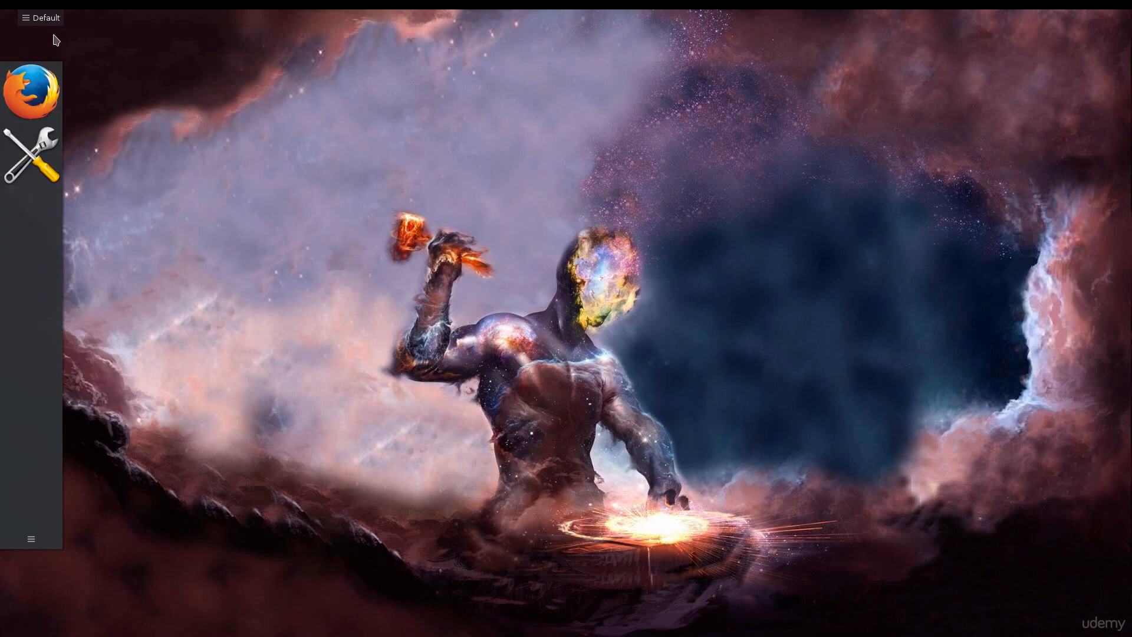
# Remove the left-edge panel holding the Firefox and System Settings shortcuts from the desktop
pyautogui.click(26, 540)
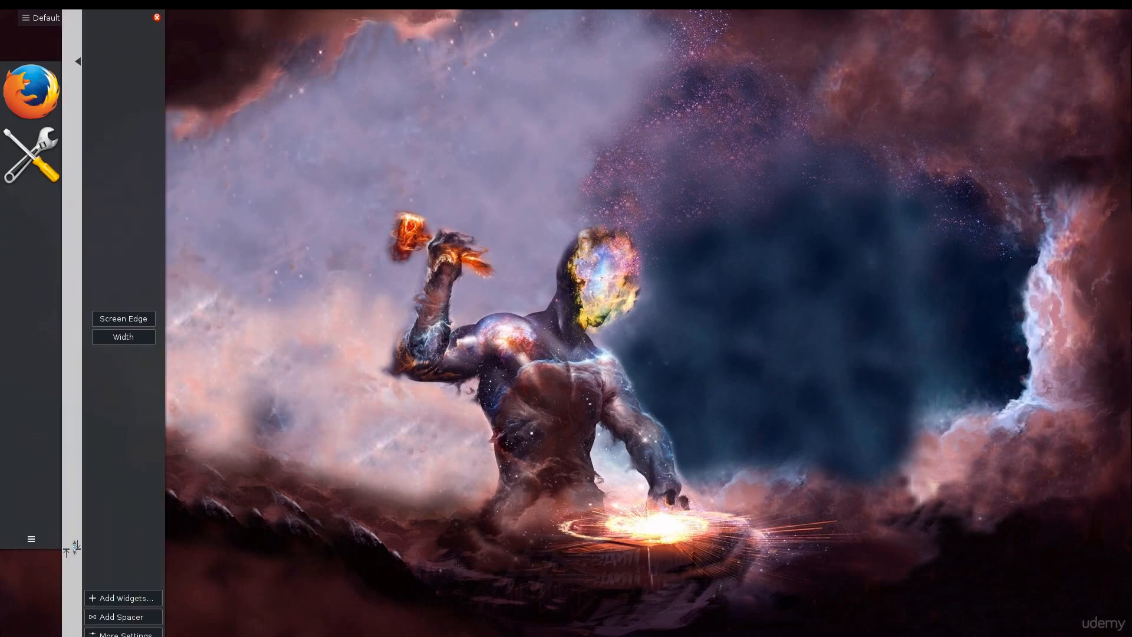
pyautogui.click(157, 18)
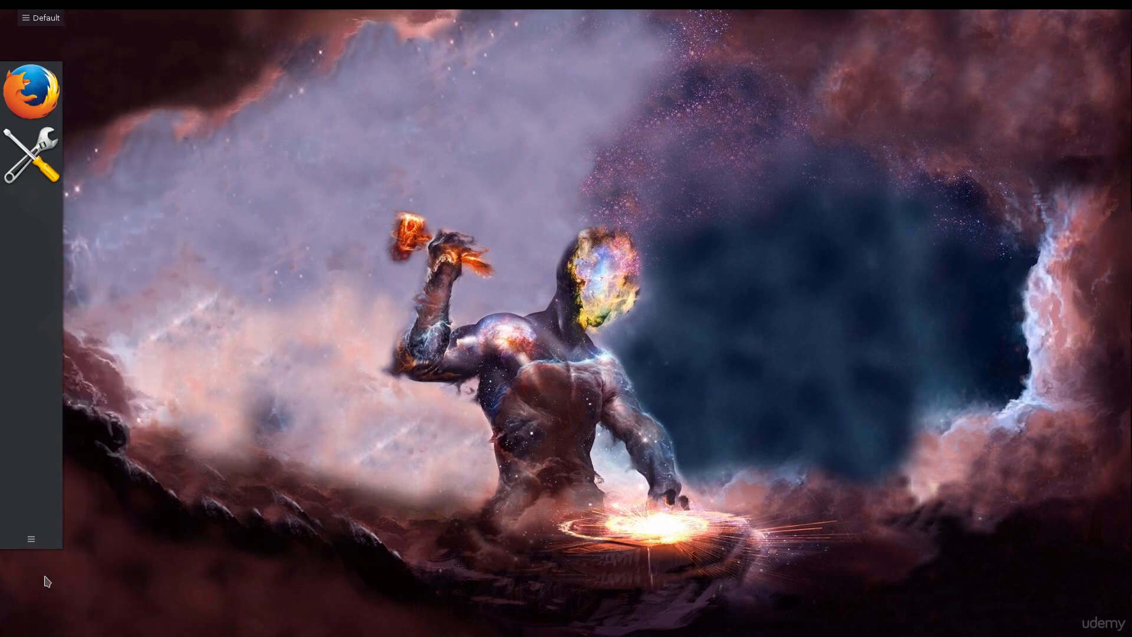
pyautogui.click(33, 544)
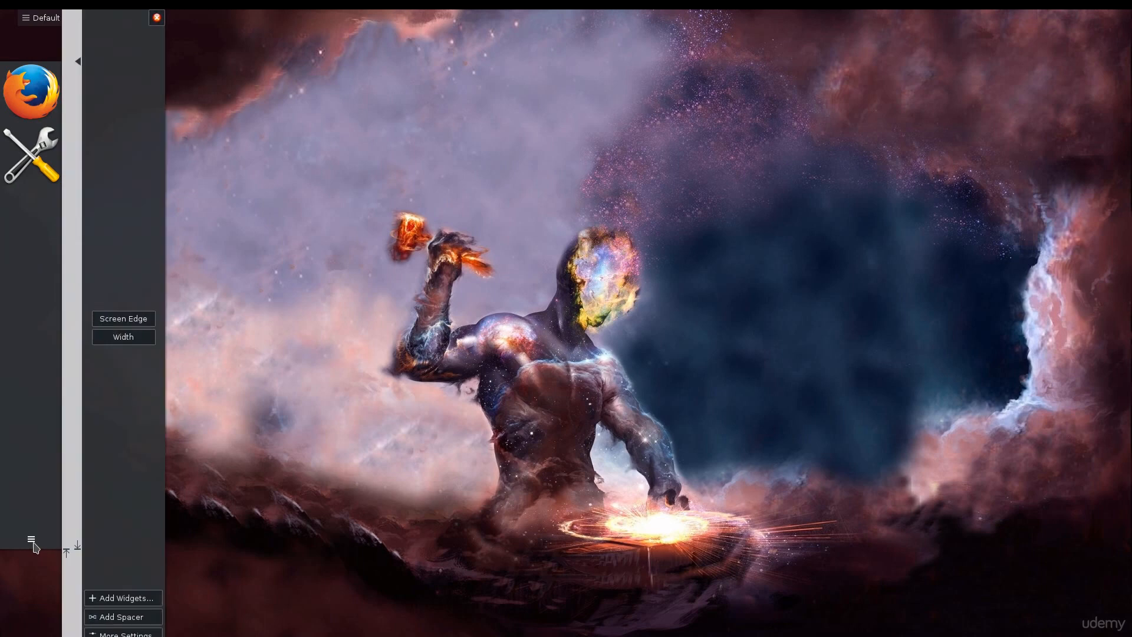
pyautogui.click(138, 635)
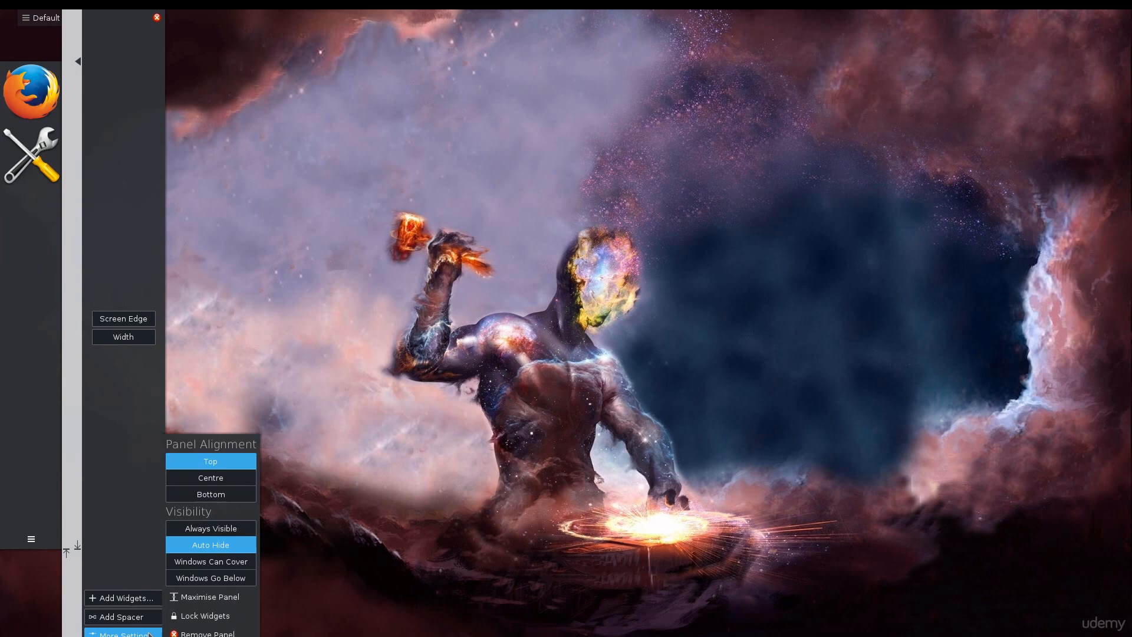
pyautogui.click(206, 634)
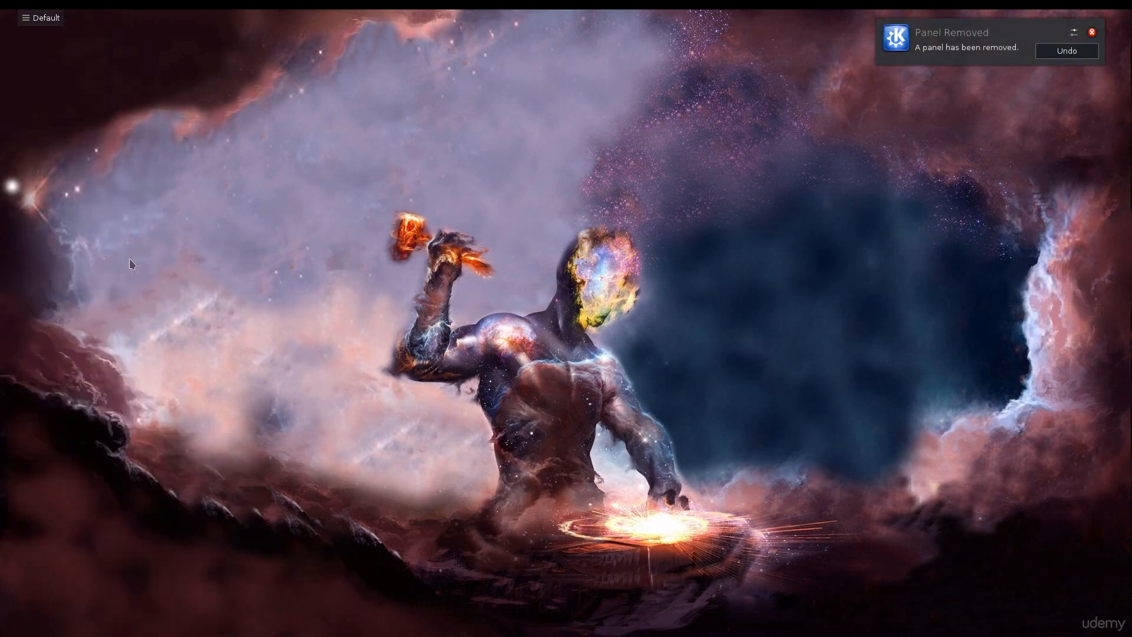
# View the hidden system tray entries in the main panel's Status & Notifications list and close it
pyautogui.click(1068, 51)
pyautogui.click(995, 32)
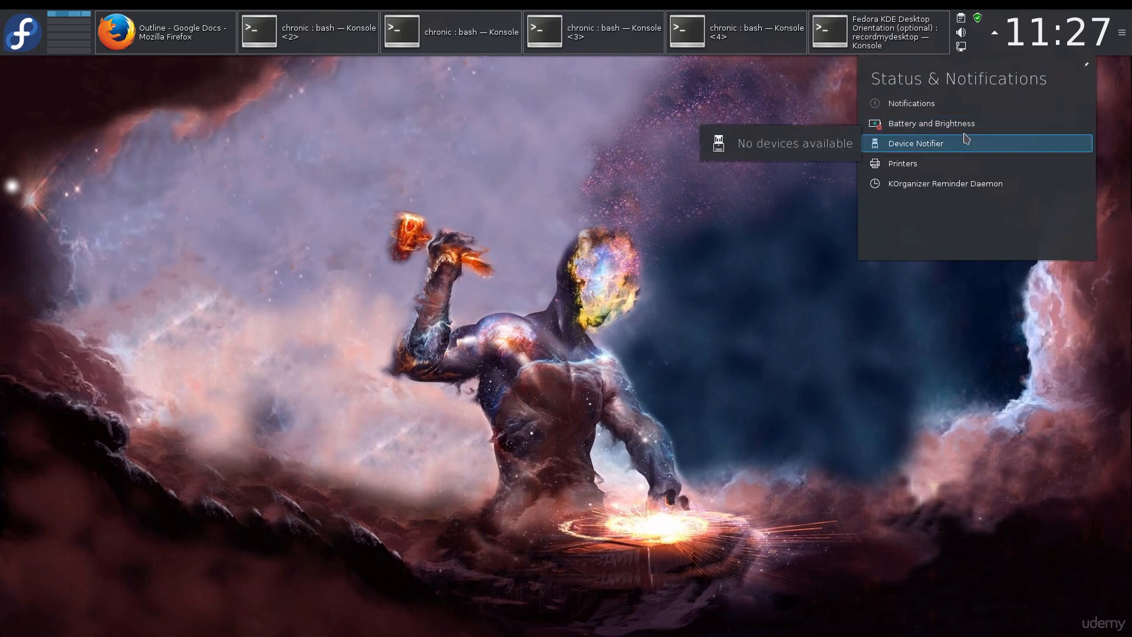
pyautogui.click(961, 48)
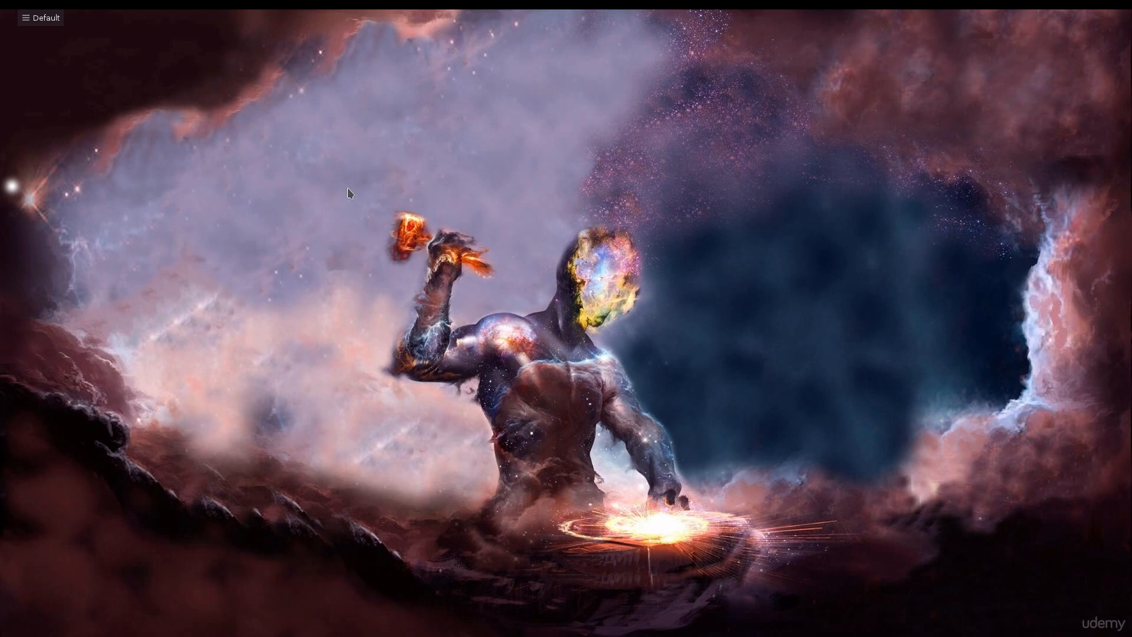
# Launch System Settings from the launcher's favorites and check the monitor layout under Display and Monitor
pyautogui.moveTo(50, 22)
pyautogui.click(27, 52)
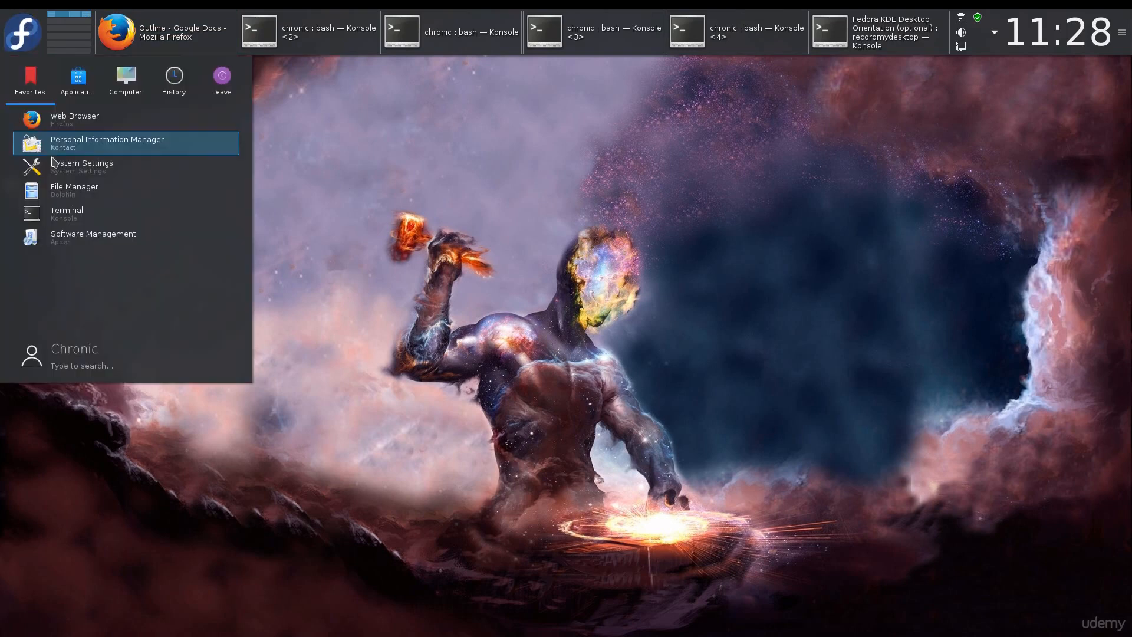
pyautogui.click(76, 166)
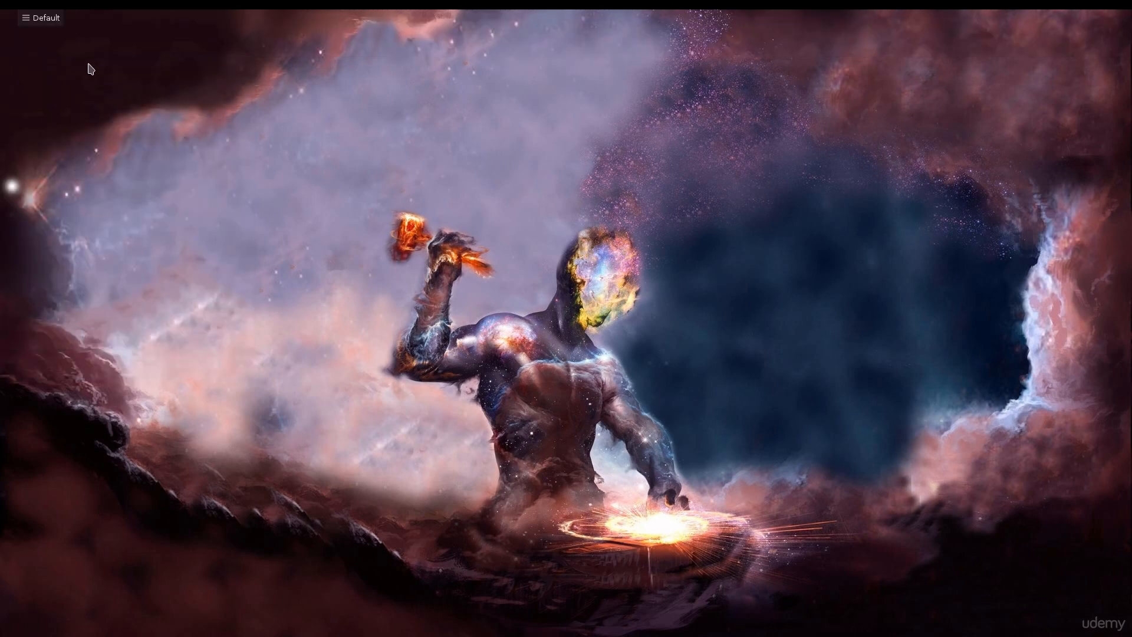
pyautogui.moveTo(1102, 41); pyautogui.dragTo(560, 26)
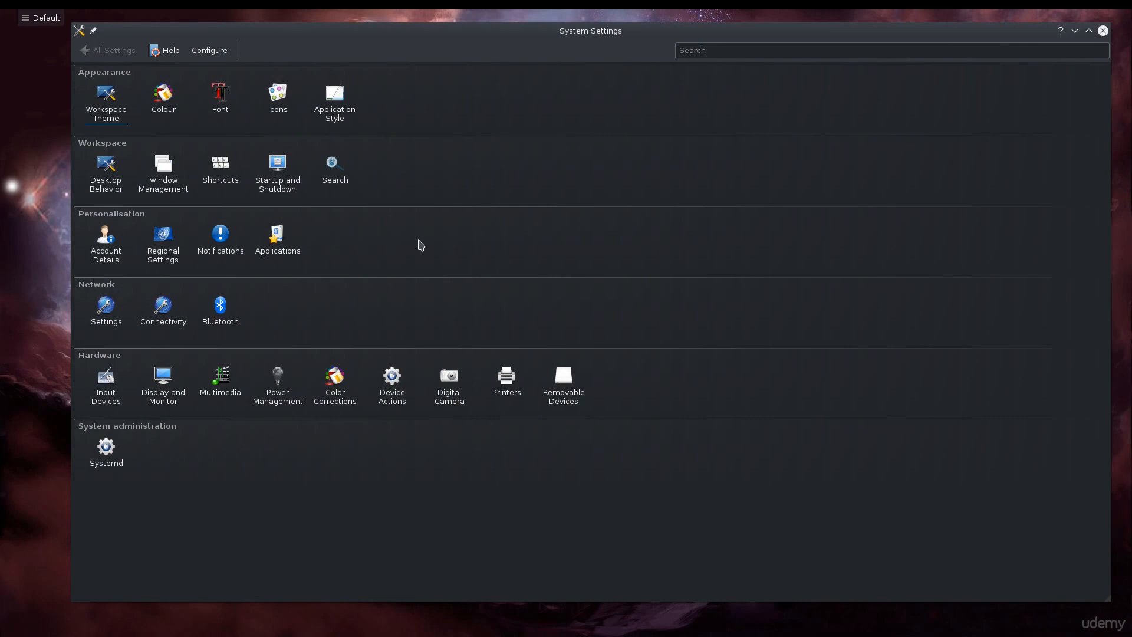
pyautogui.click(183, 383)
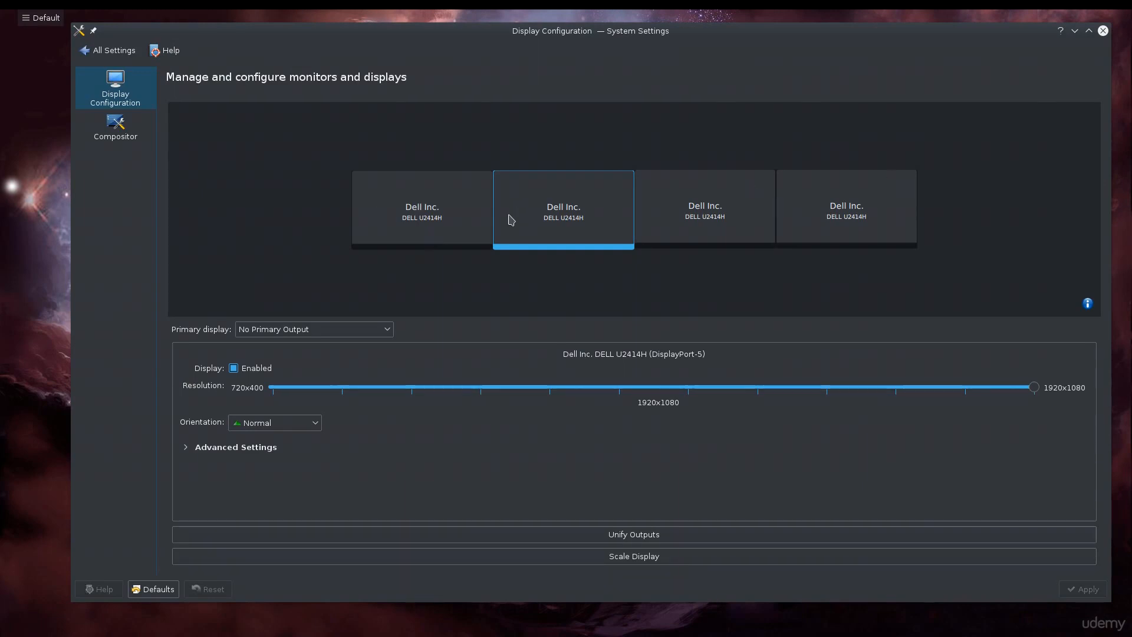
pyautogui.click(117, 58)
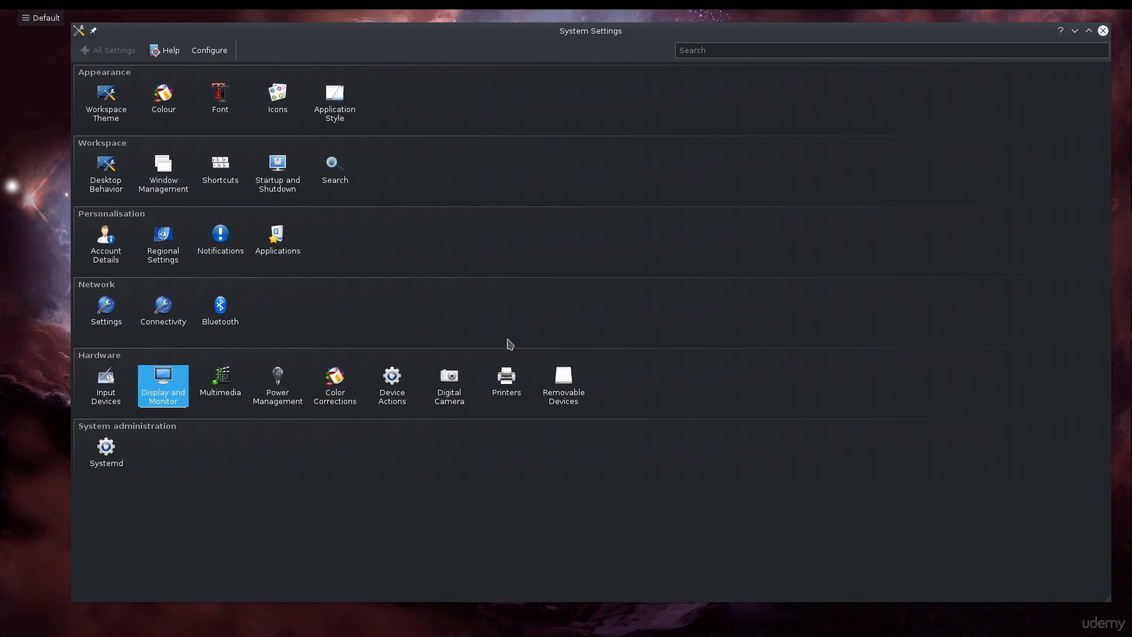
# Under Workspace Theme, try the Breeze Light desktop theme and replace it with the Oxygen theme
pyautogui.click(123, 119)
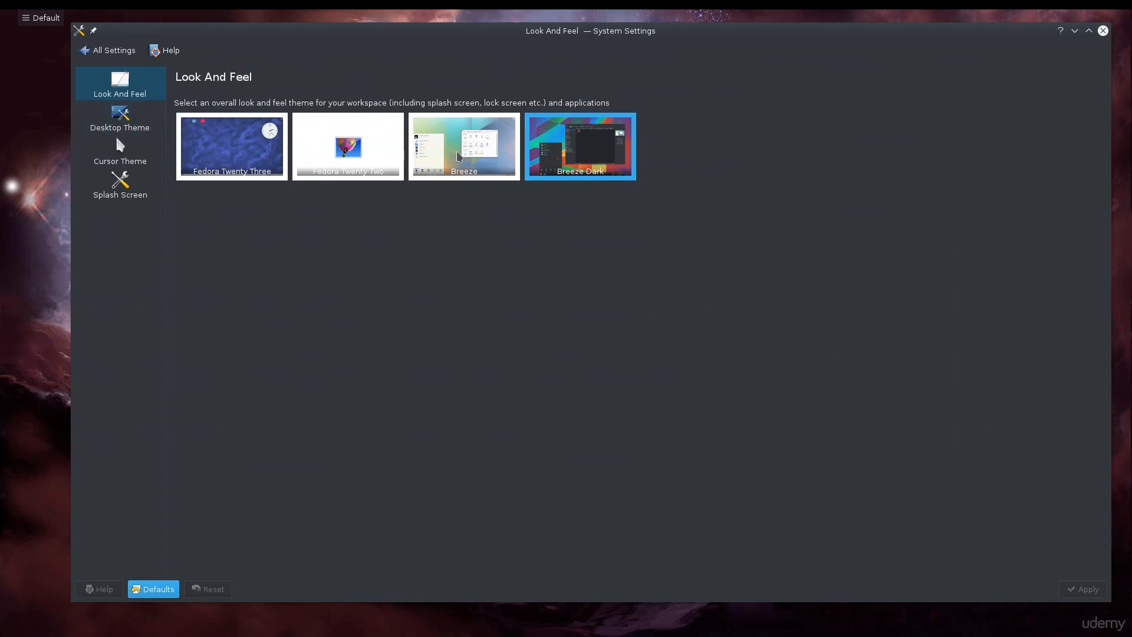
pyautogui.click(137, 116)
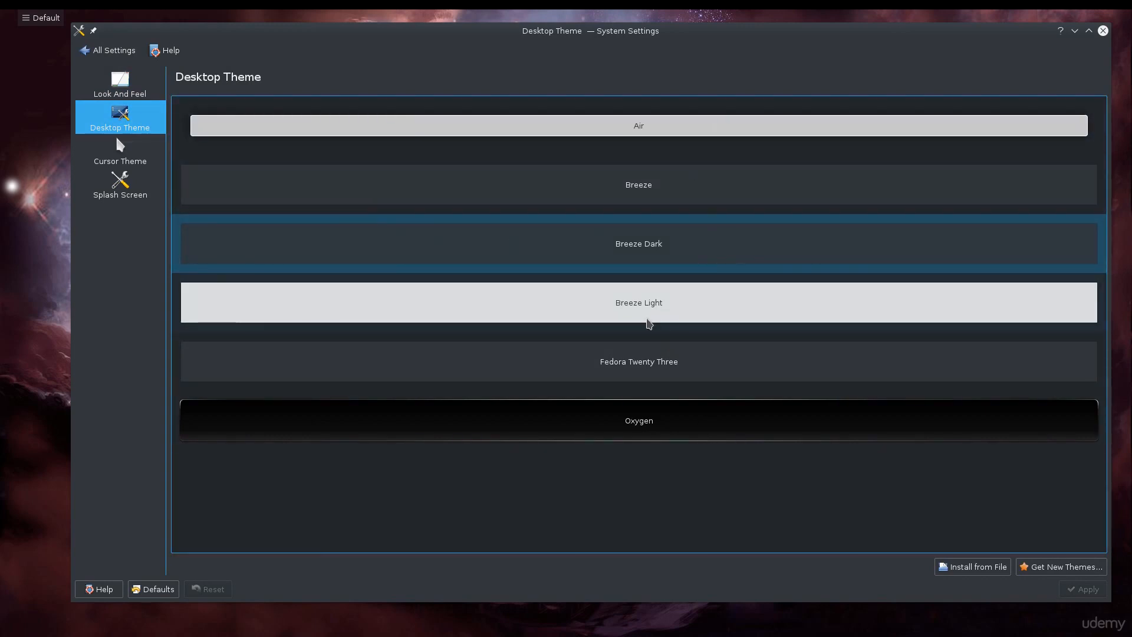
pyautogui.click(715, 296)
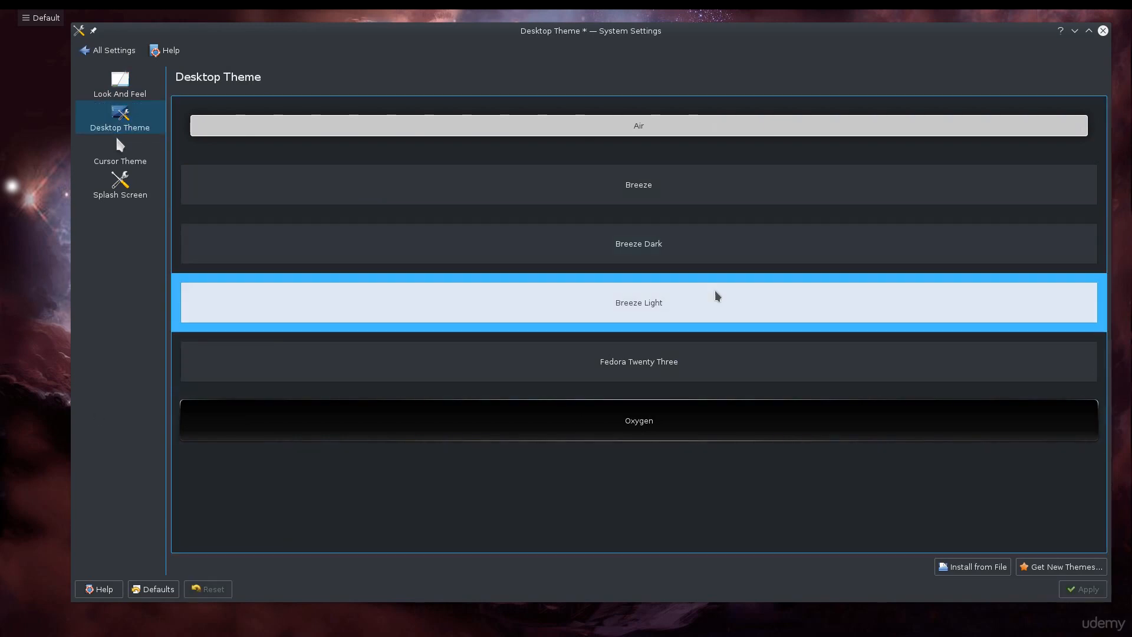
pyautogui.click(1084, 589)
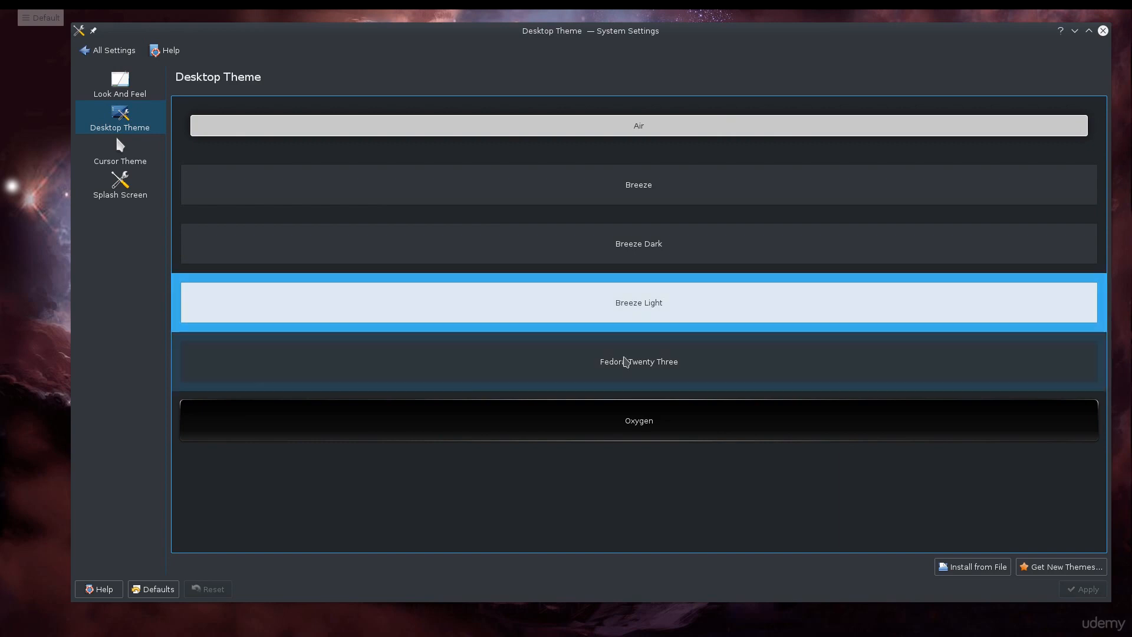
pyautogui.click(628, 413)
pyautogui.click(1084, 589)
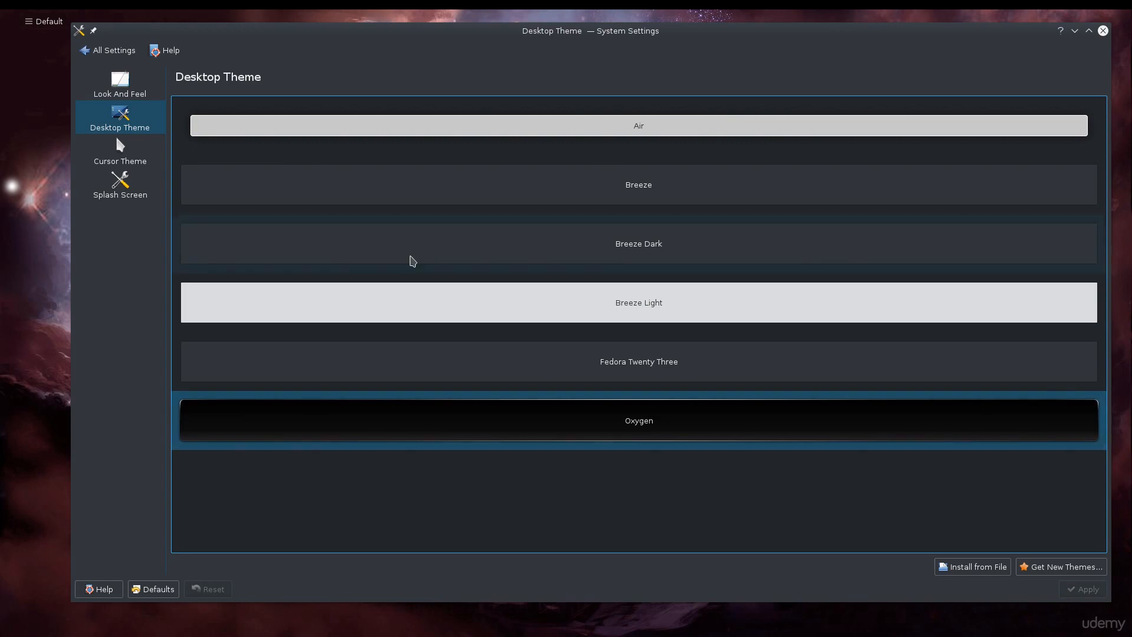
pyautogui.moveTo(456, 12)
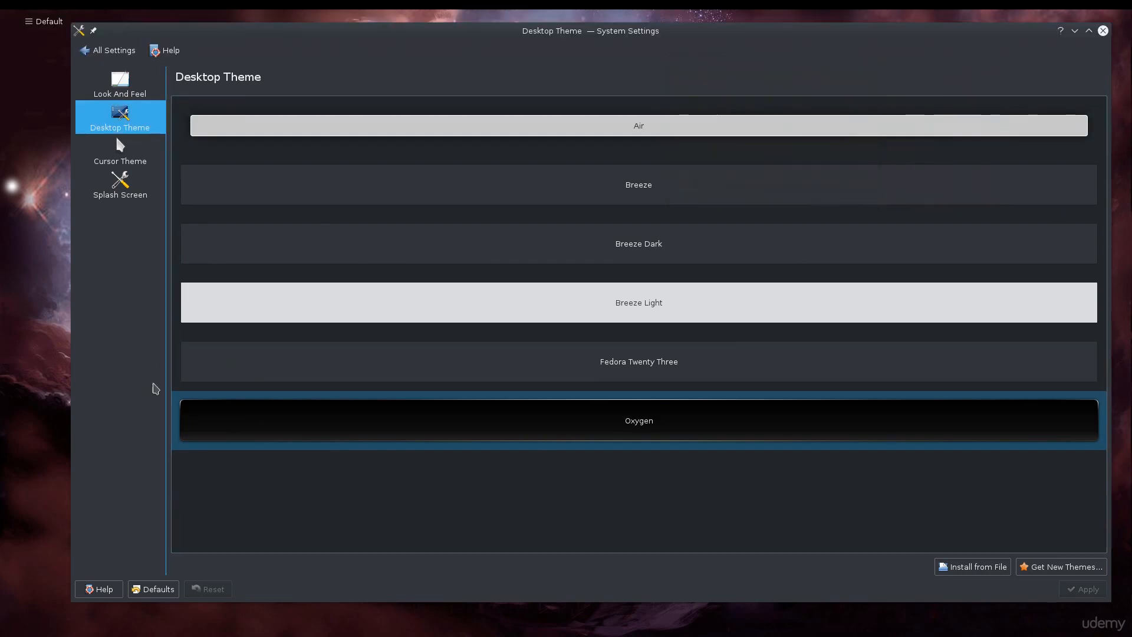
# Review the available mouse cursor themes and splash screen themes, and return to the settings overview
pyautogui.click(124, 154)
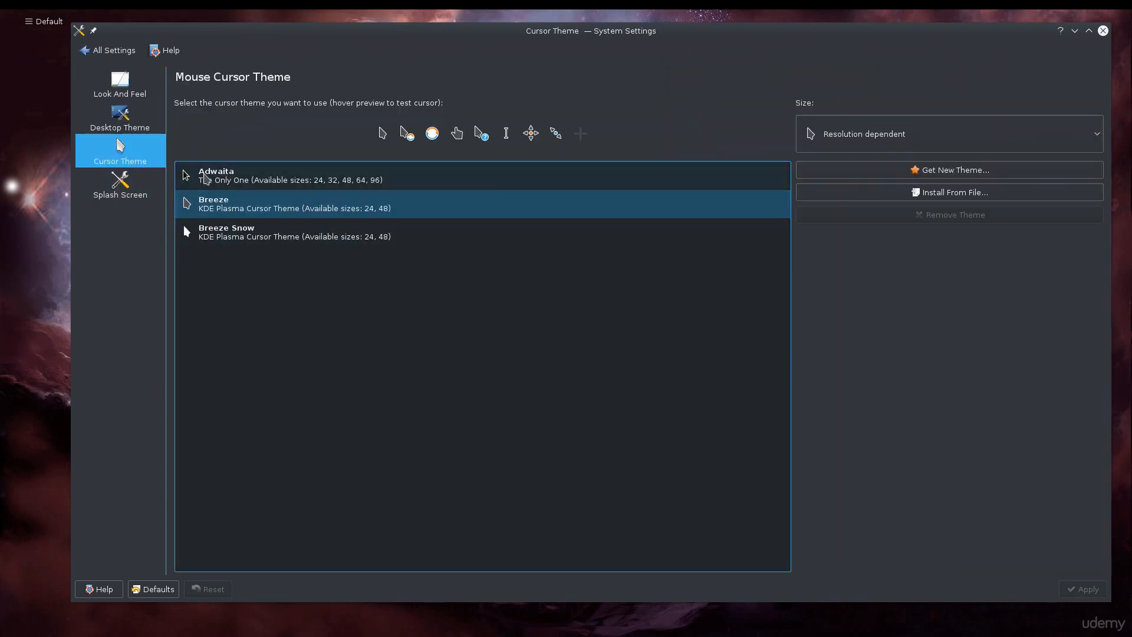
pyautogui.click(93, 195)
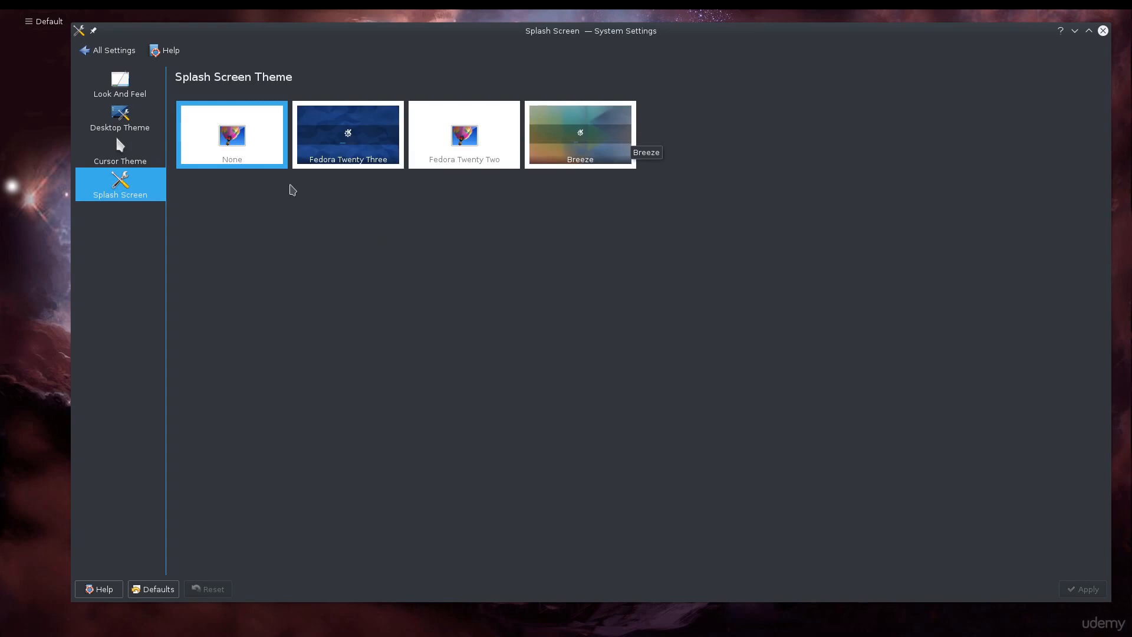
pyautogui.click(112, 52)
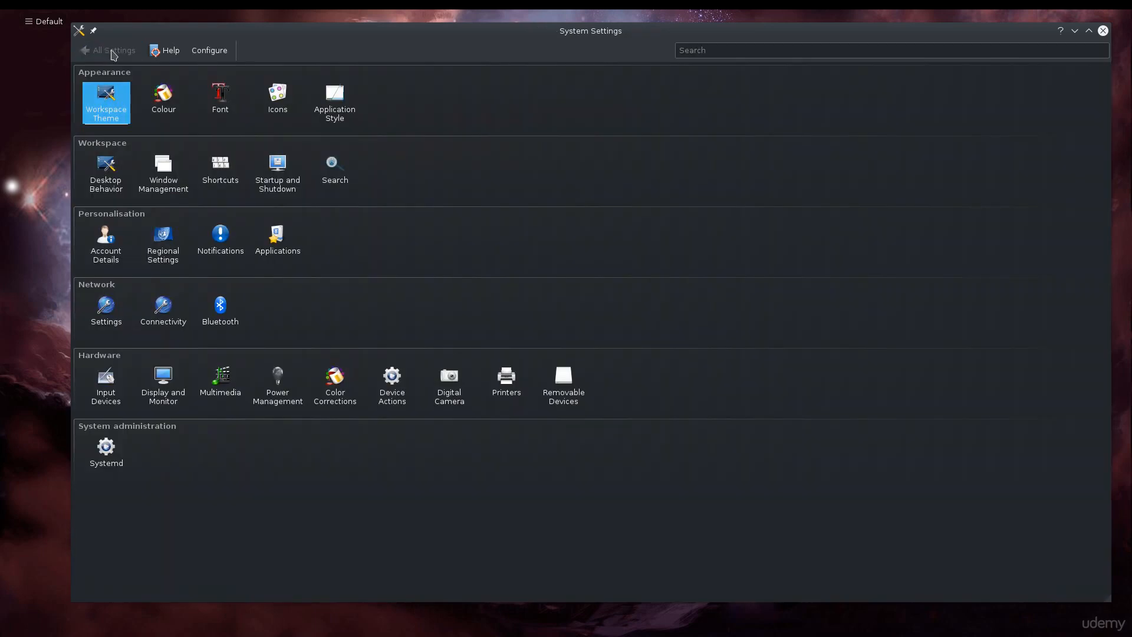
# Review the system font assignments and the installed fonts in Font Management, and return to the overview
pyautogui.click(213, 89)
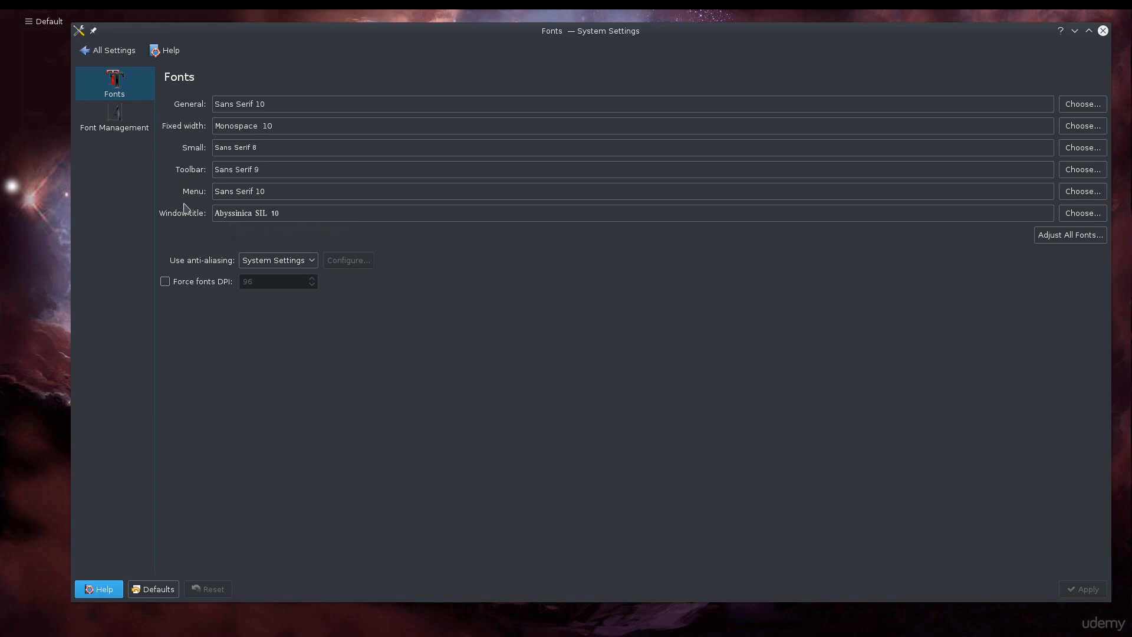
pyautogui.click(120, 126)
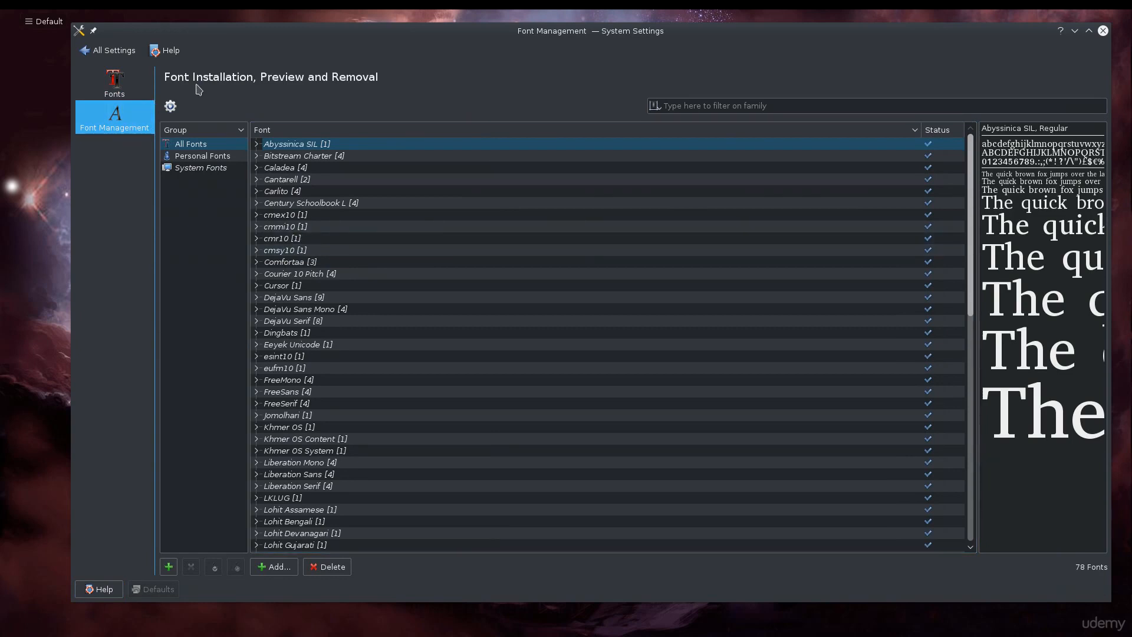
pyautogui.click(126, 53)
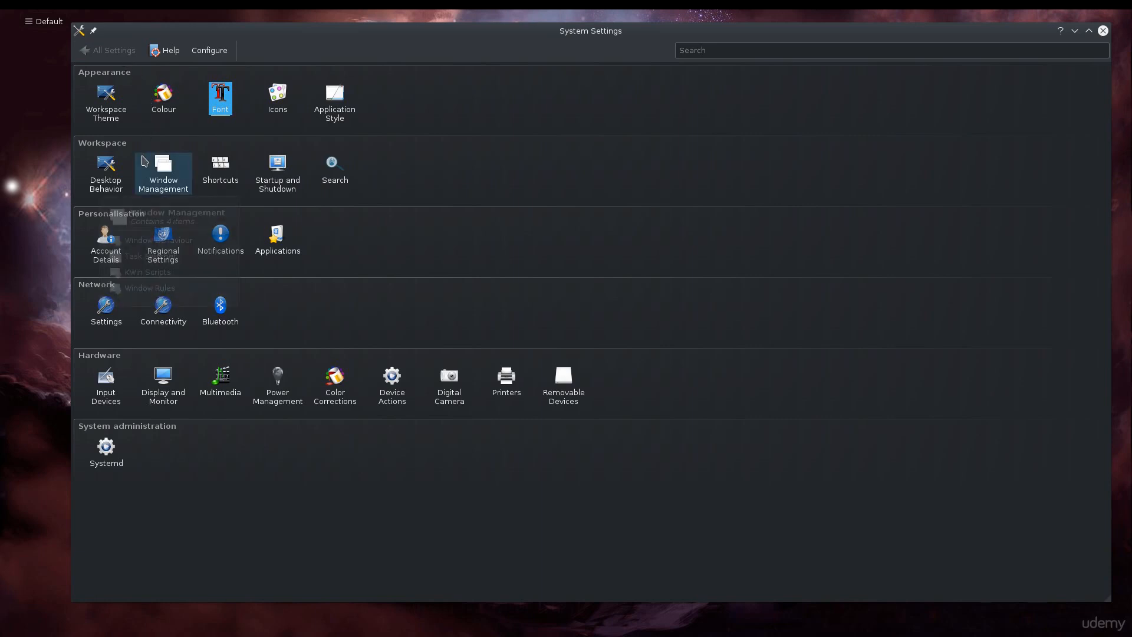
# Examine the widget style settings and the window decoration theme and button options under Application Style
pyautogui.click(330, 102)
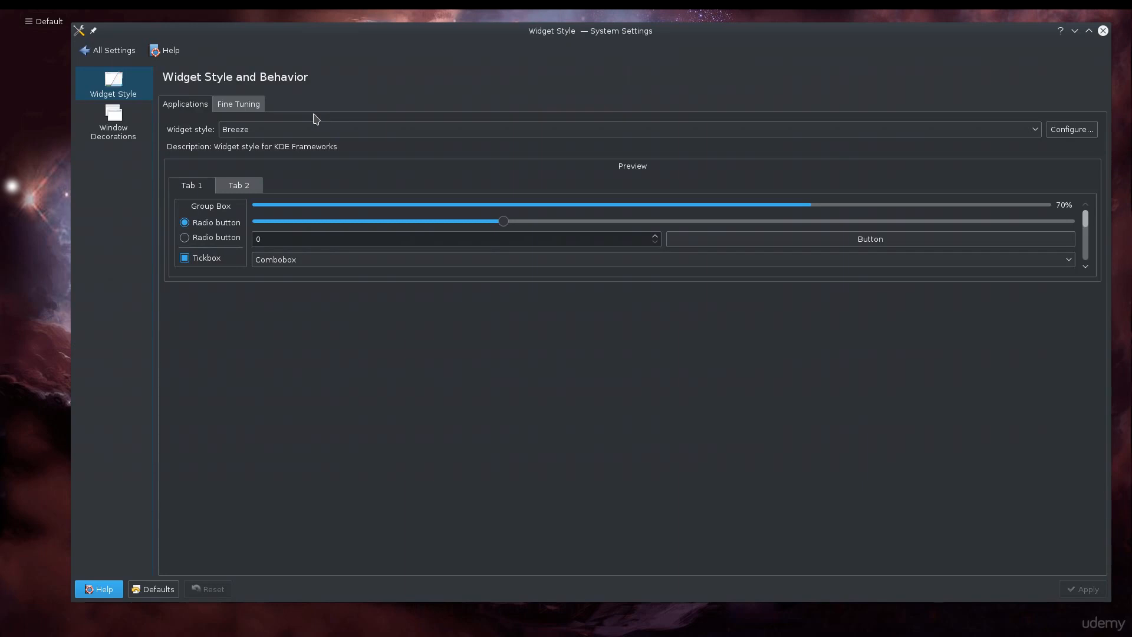
pyautogui.click(137, 135)
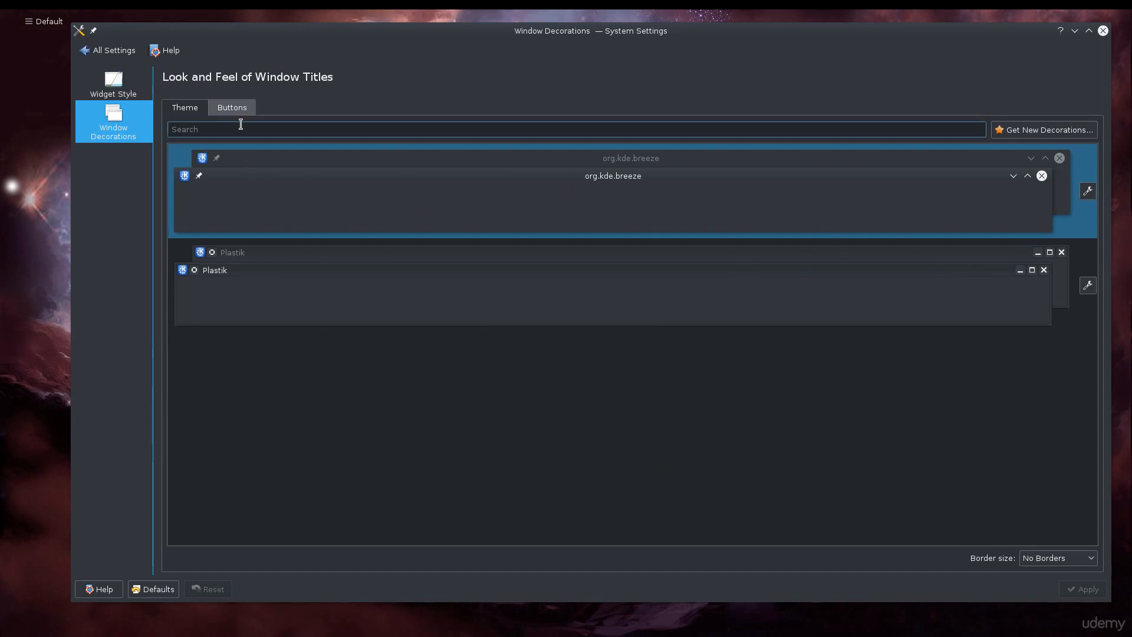
pyautogui.click(230, 109)
pyautogui.click(194, 112)
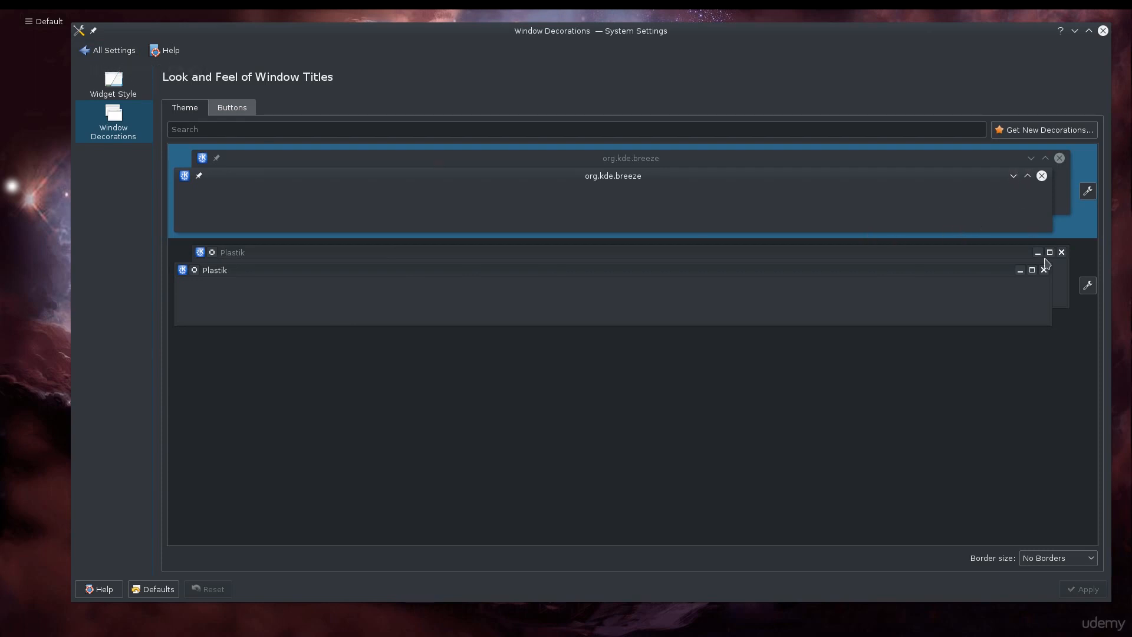
# Try selecting the Plastik window decoration, reselect org.kde.breeze, and leave the Window Decorations settings
pyautogui.click(892, 315)
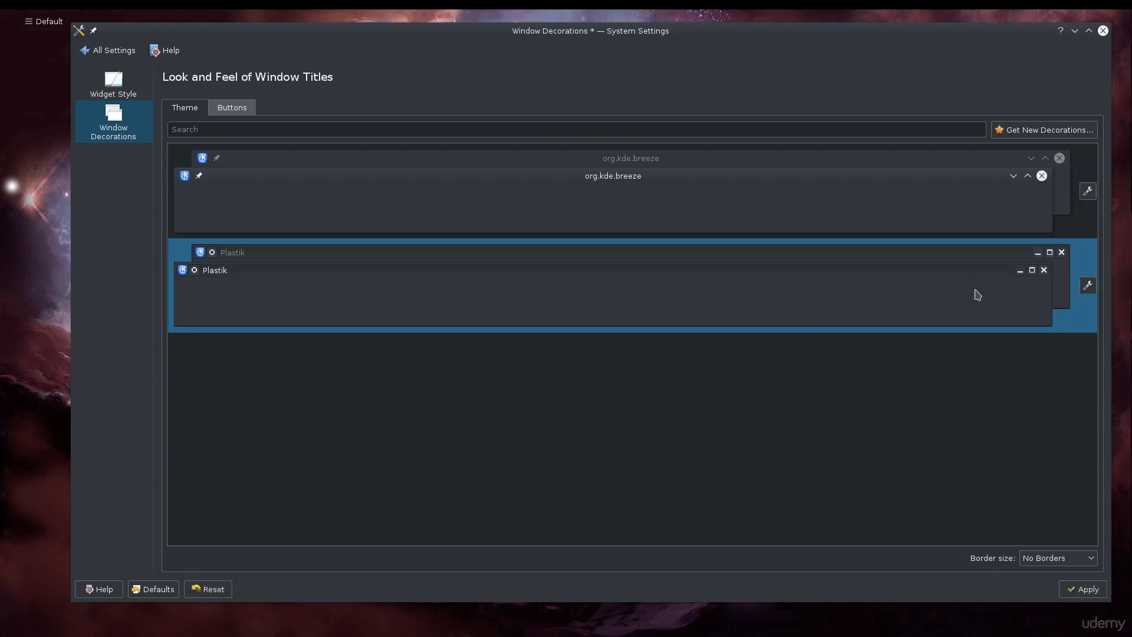
pyautogui.click(963, 224)
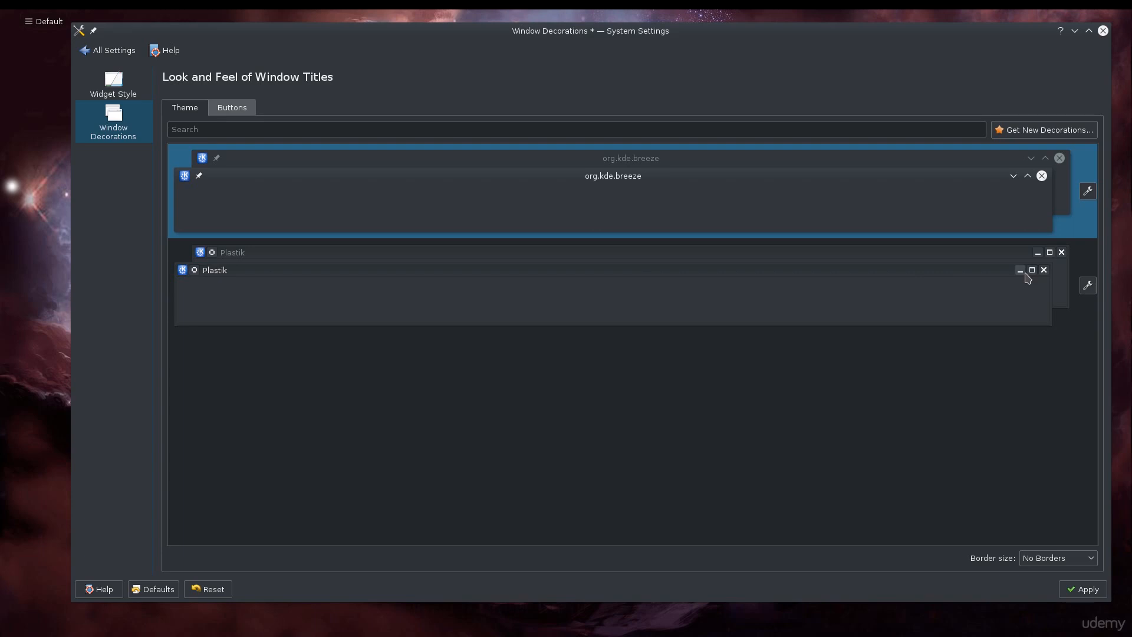
pyautogui.click(108, 53)
pyautogui.click(638, 313)
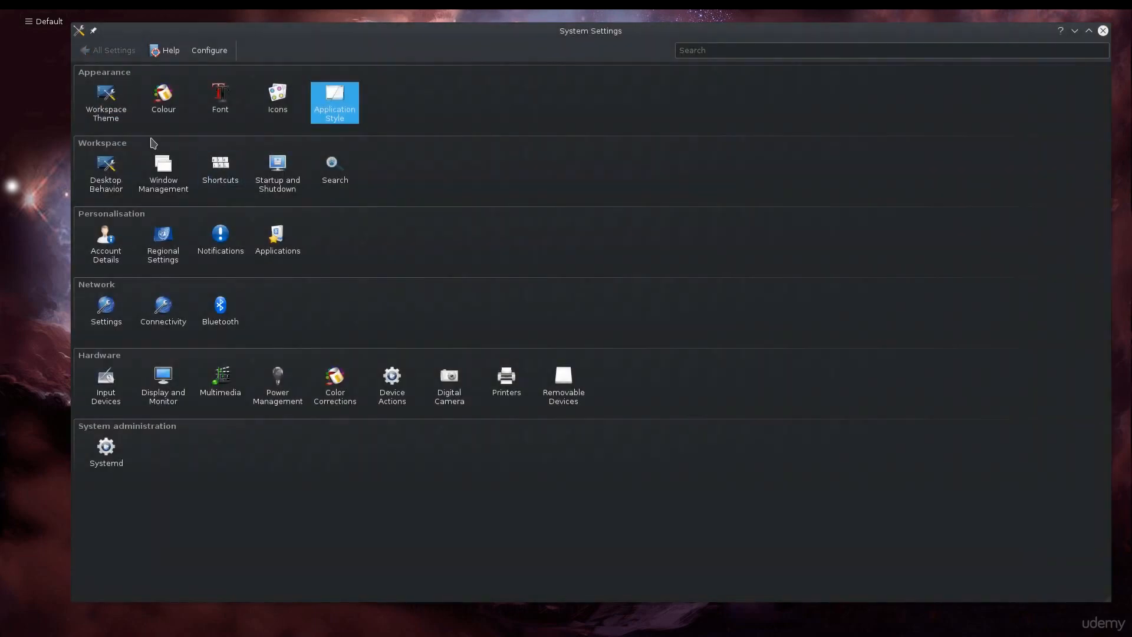
# Open the Desktop Effects settings under Desktop Behavior and make the System Settings window smaller
pyautogui.click(117, 192)
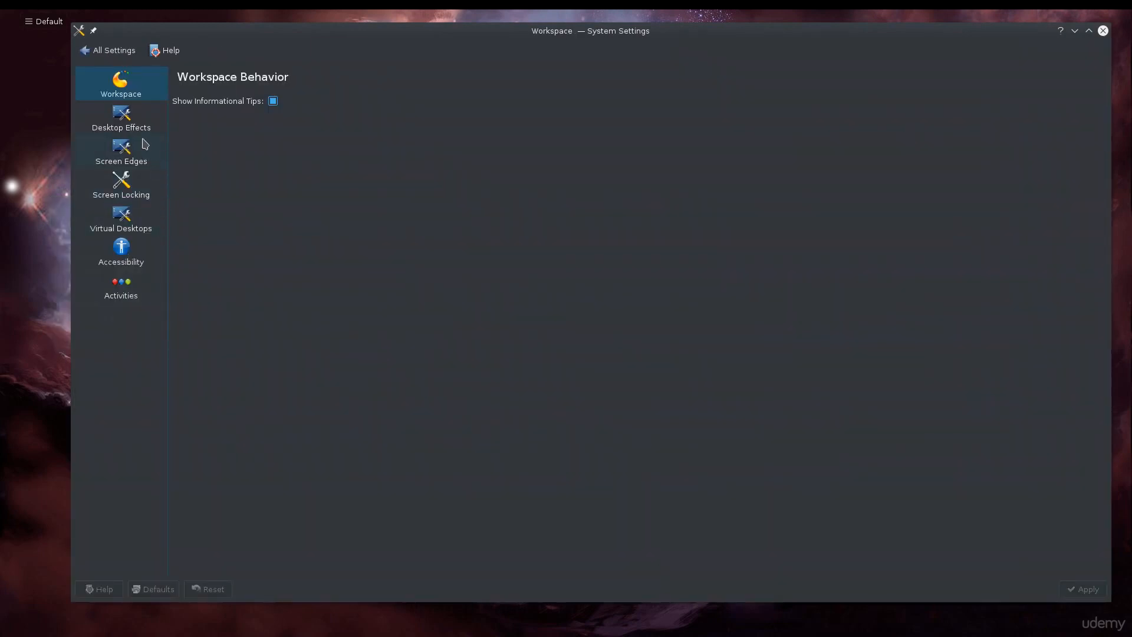
pyautogui.click(122, 121)
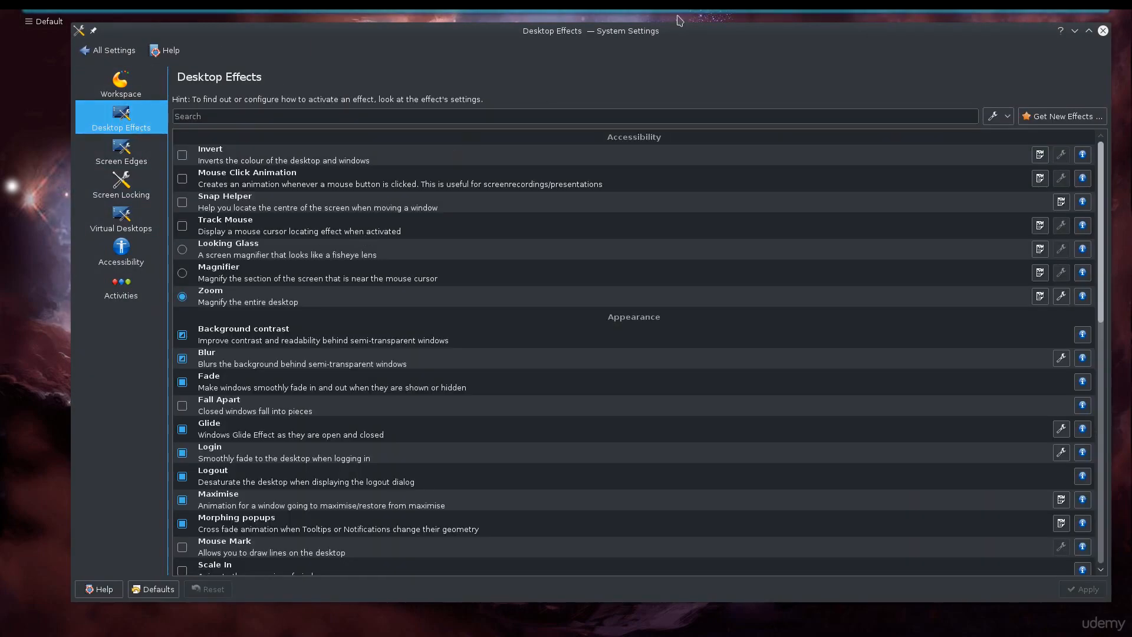
pyautogui.moveTo(635, 45); pyautogui.dragTo(666, 168)
pyautogui.moveTo(0, 59); pyautogui.dragTo(573, 88)
# Bring a Konsole window in front of System Settings, and minimise and restore it to demonstrate the window animation
pyautogui.click(920, 181)
pyautogui.click(666, 111)
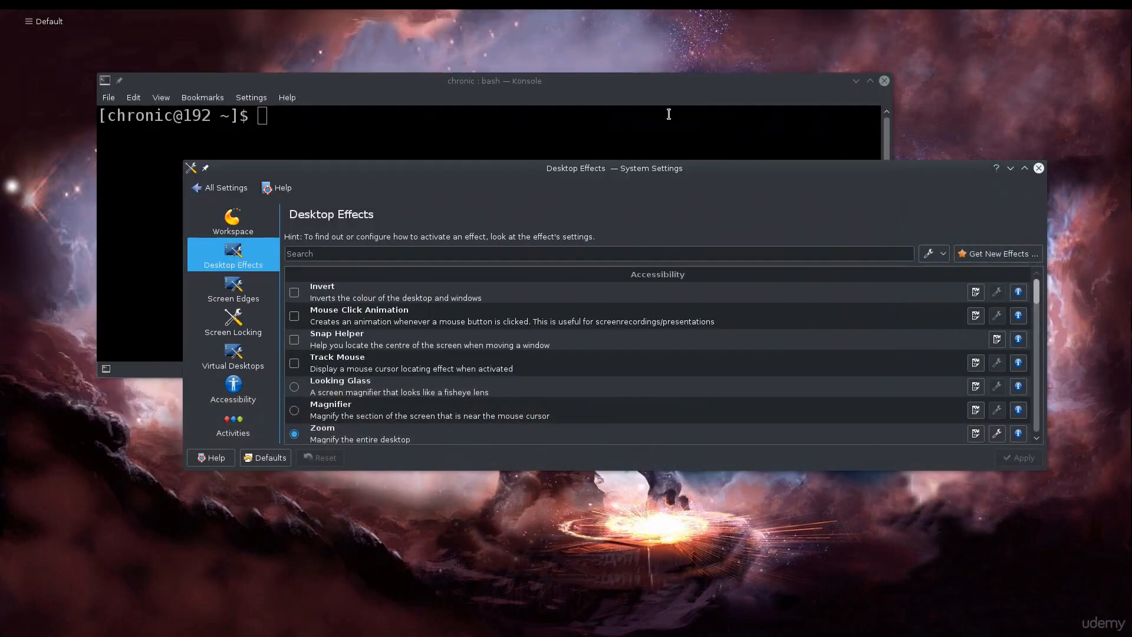
pyautogui.click(928, 197)
pyautogui.click(741, 97)
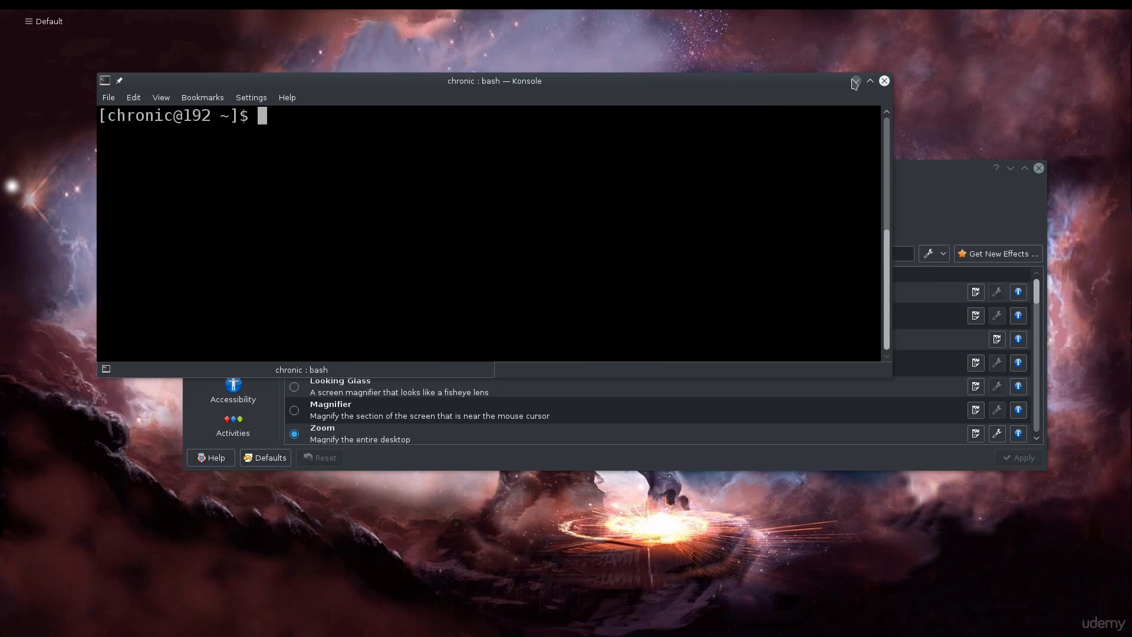
pyautogui.hotkey('ctrl', 'd')
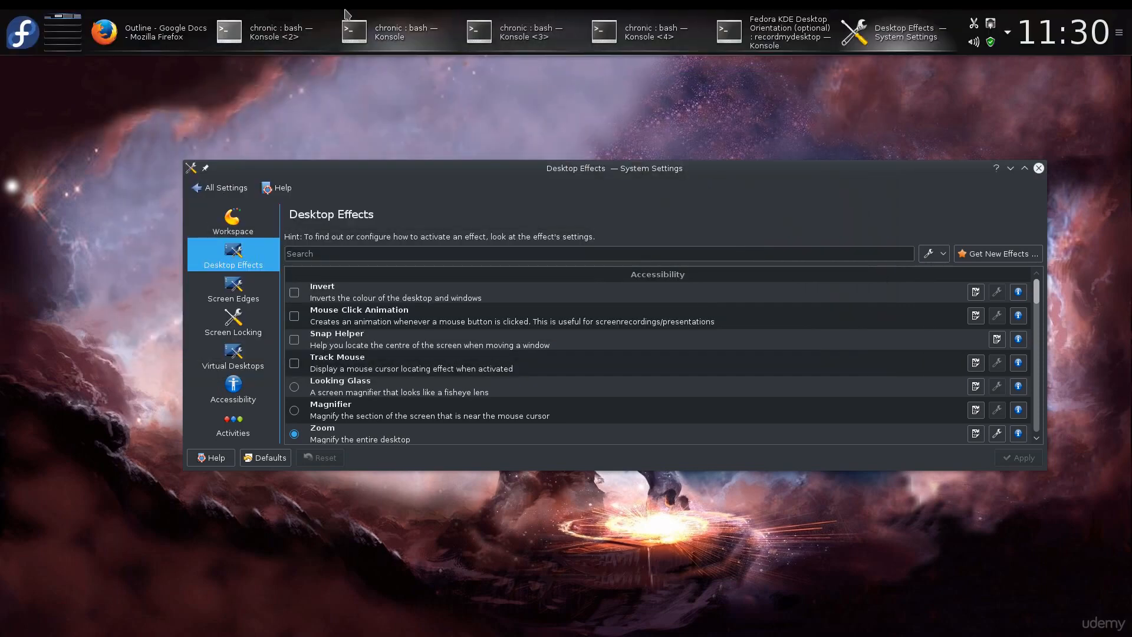
pyautogui.click(384, 18)
pyautogui.click(384, 18)
pyautogui.click(856, 81)
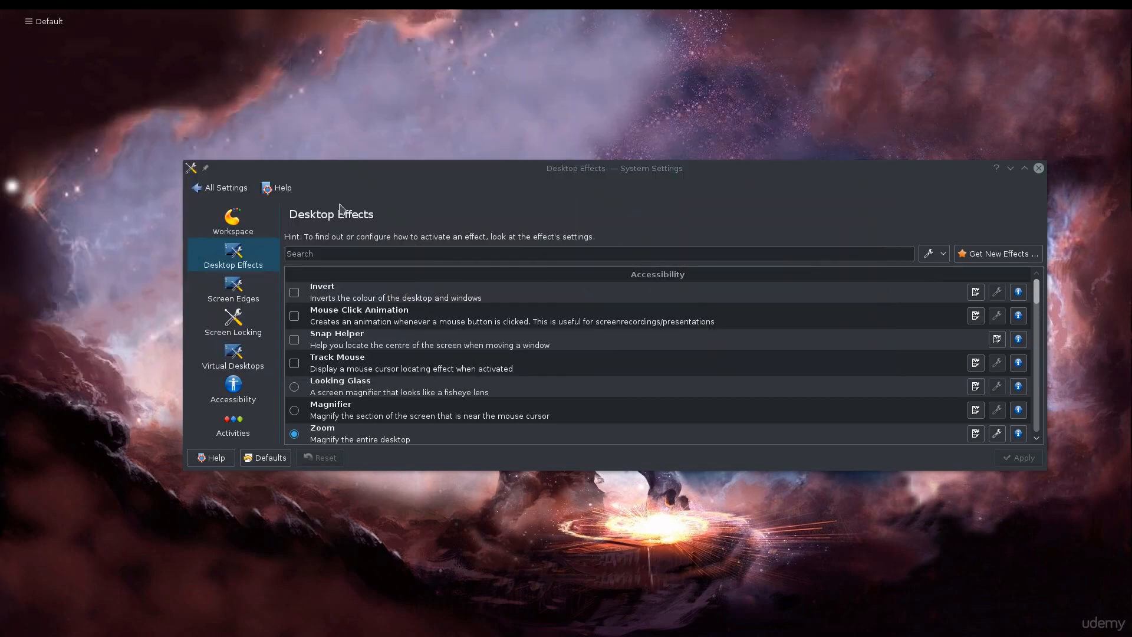
# Maximise the System Settings window and look through the Accessibility and Appearance desktop effects
pyautogui.doubleClick(610, 169)
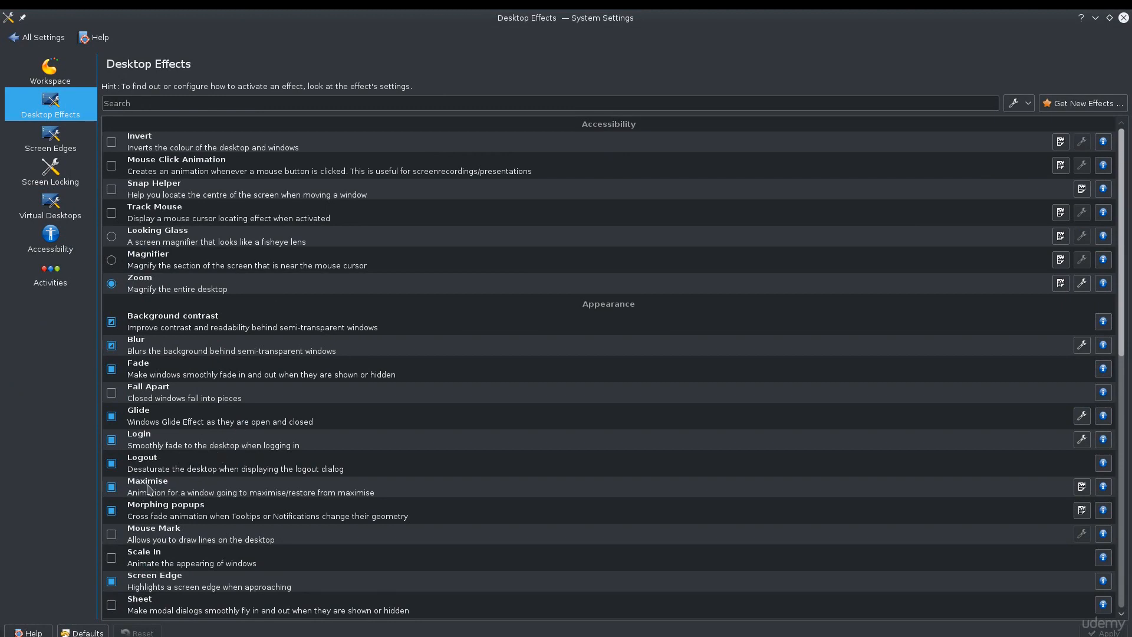
pyautogui.scroll(-2, 277, 521)
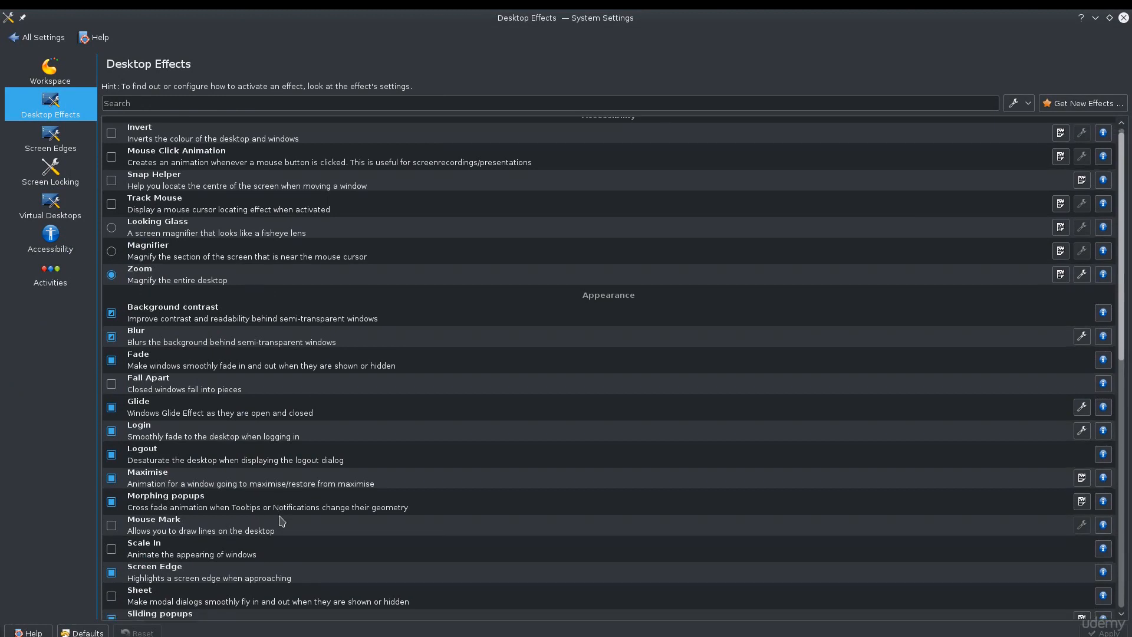
pyautogui.scroll(-2, 282, 521)
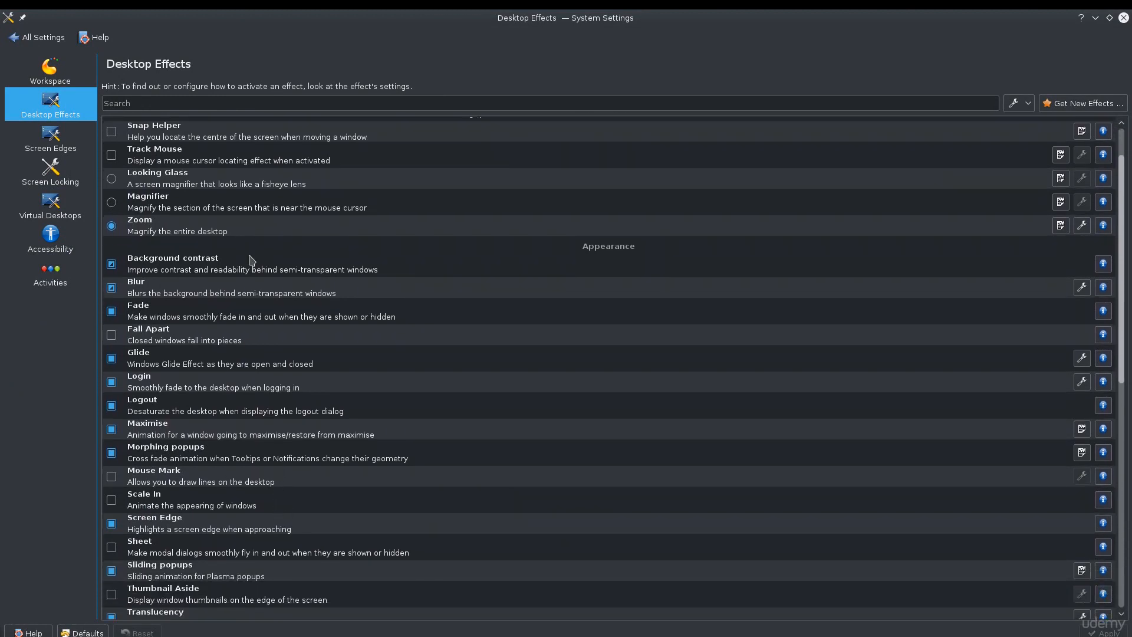
pyautogui.scroll(-2, 252, 405)
pyautogui.scroll(-10, 253, 405)
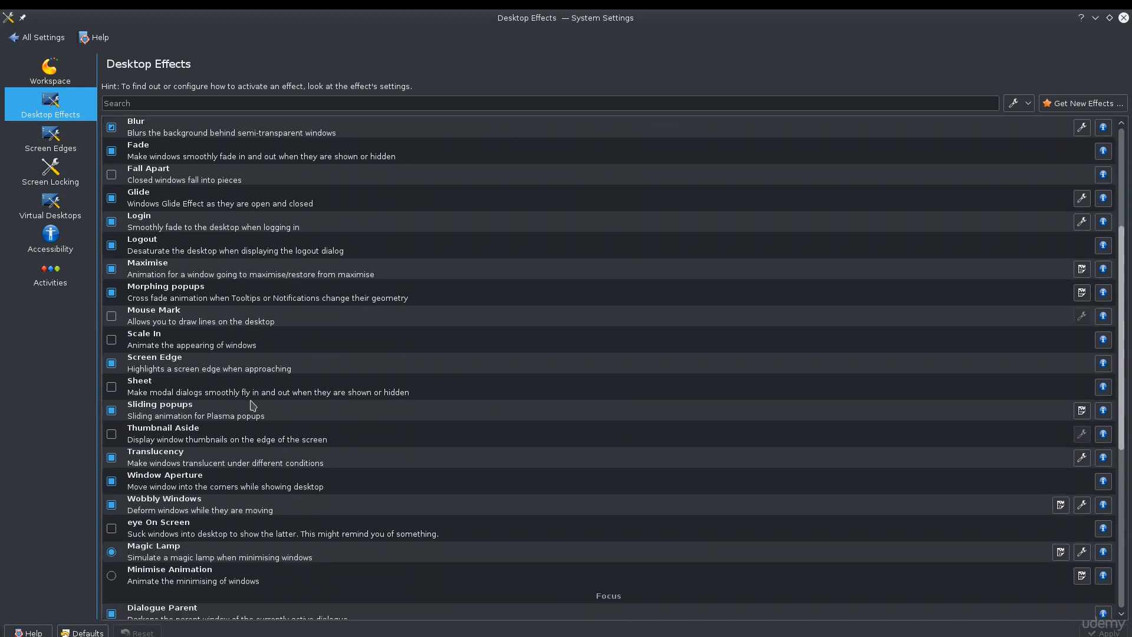
# Select the Desktop Cube effect under Window Management and display the virtual desktops as a cube, then return to Desktop 1
pyautogui.scroll(-2, 253, 405)
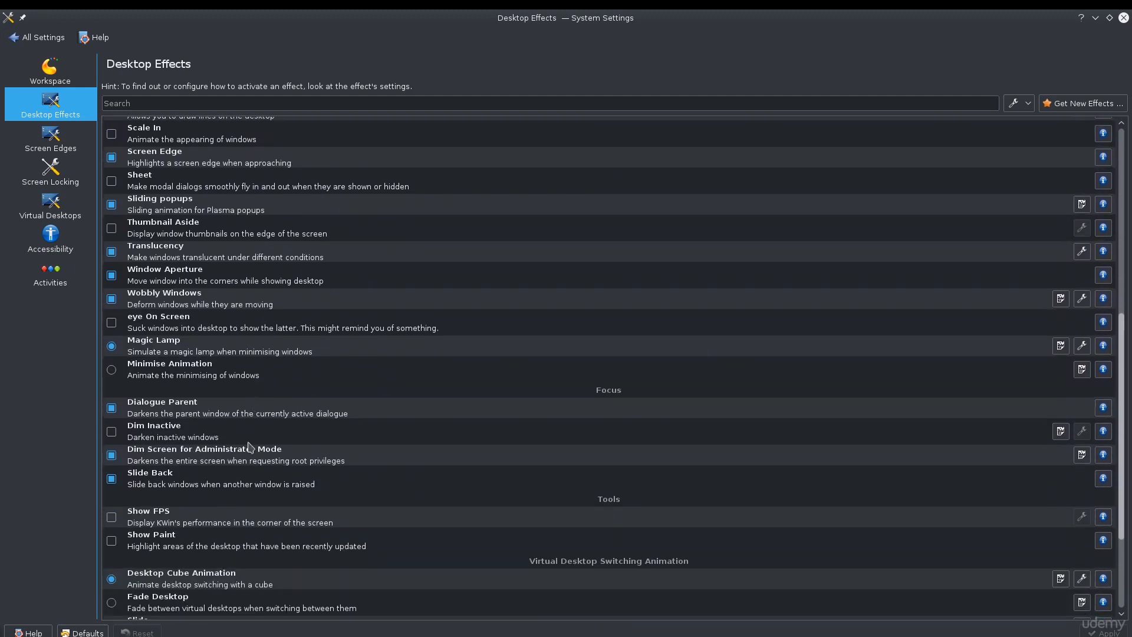
pyautogui.scroll(-2, 254, 499)
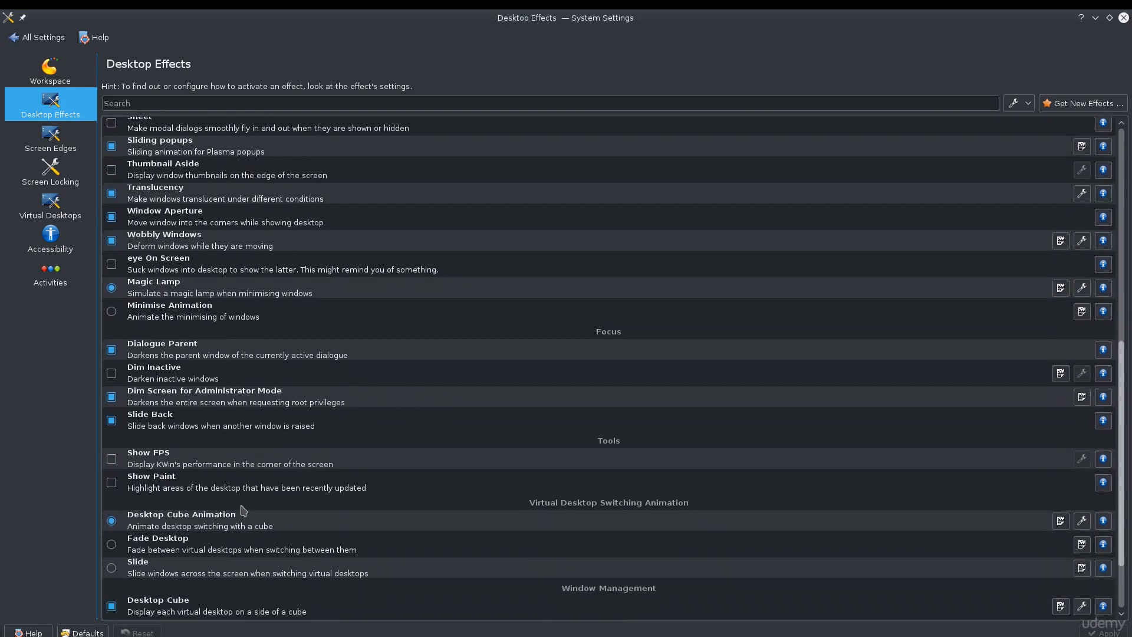
pyautogui.scroll(-3, 244, 510)
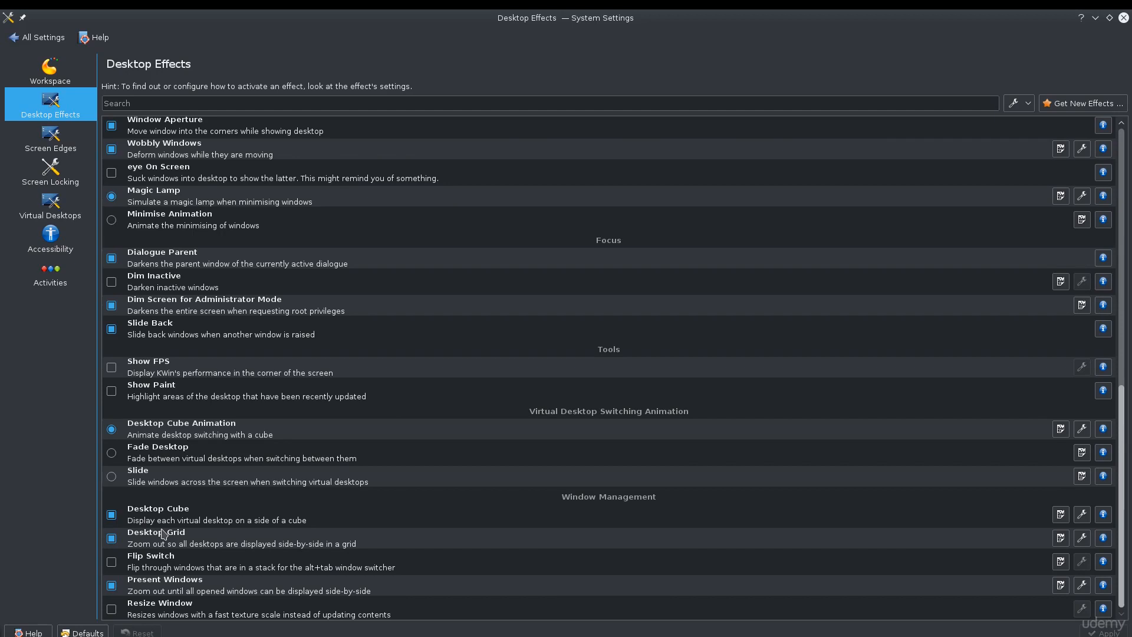
pyautogui.click(204, 522)
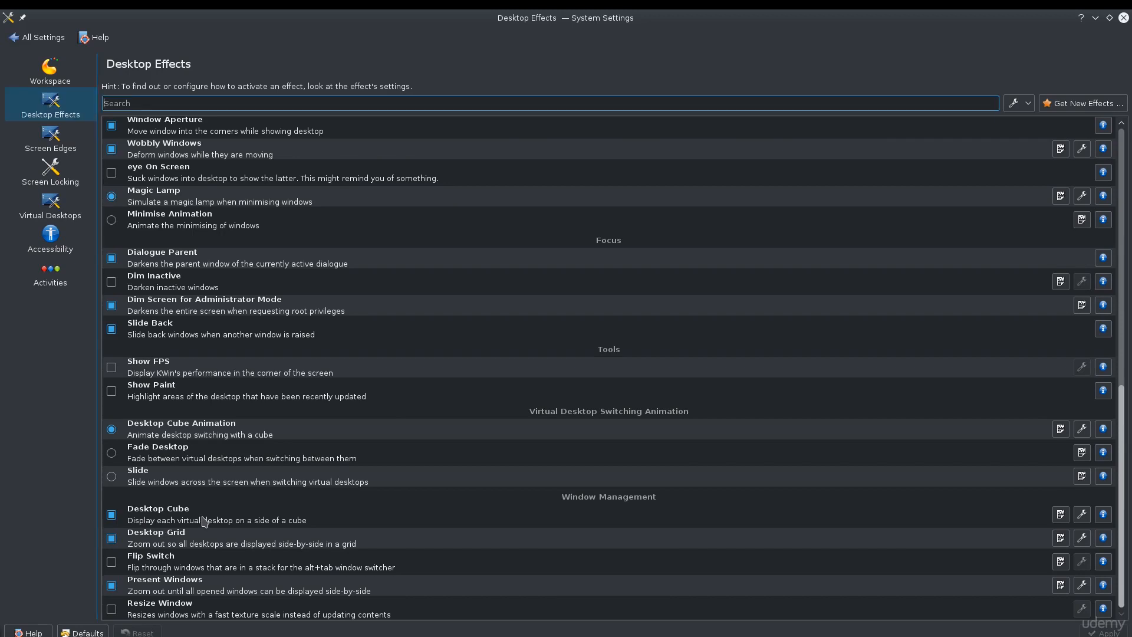
pyautogui.click(203, 521)
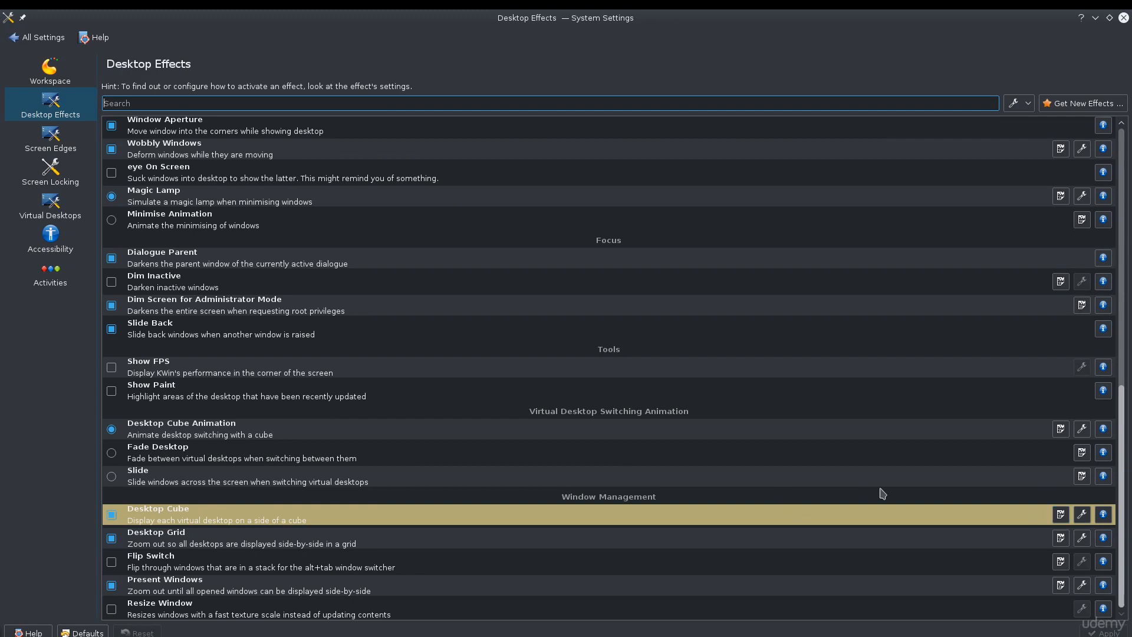
pyautogui.hotkey('ctrl', 'F11')
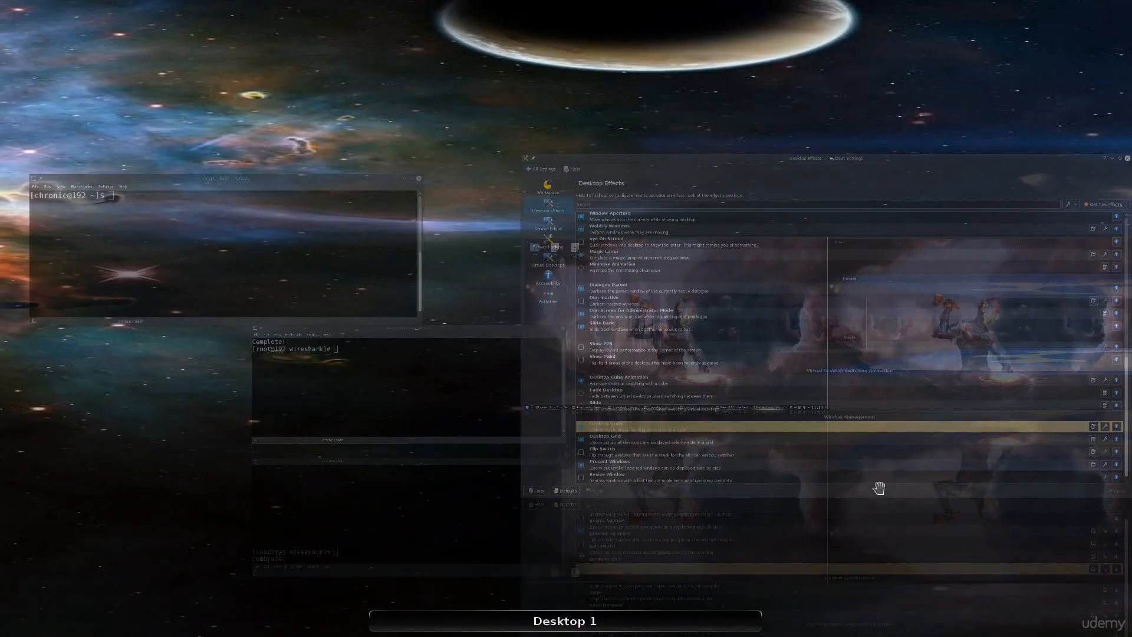
pyautogui.click(879, 489)
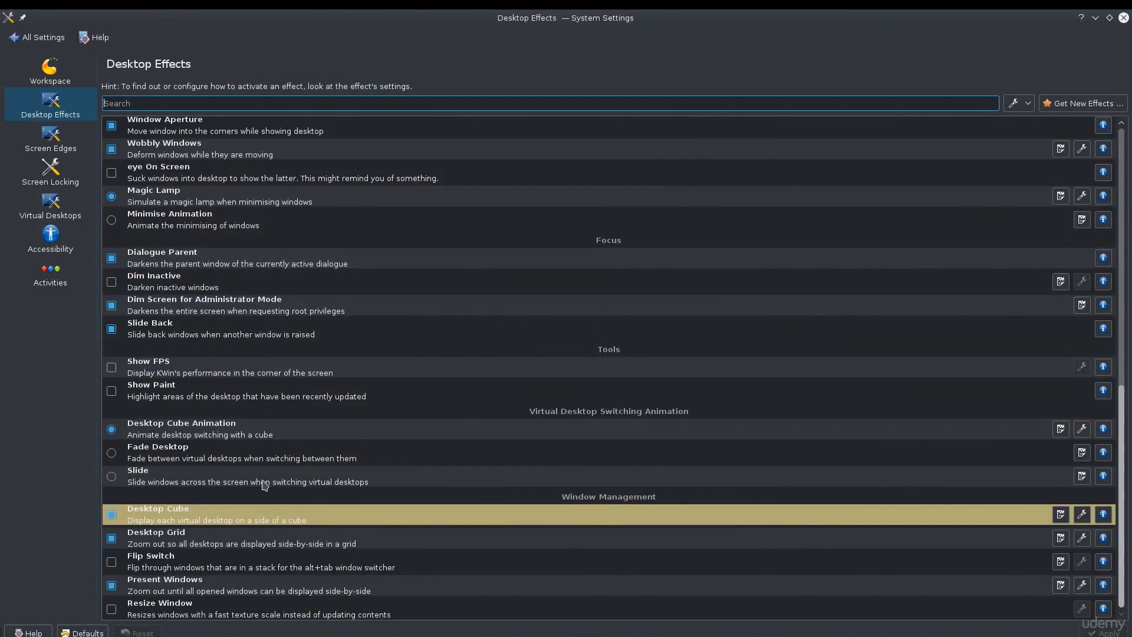
# Review the Basic and Advanced options of the Desktop Cube effect and close its configuration without changes
pyautogui.click(1082, 514)
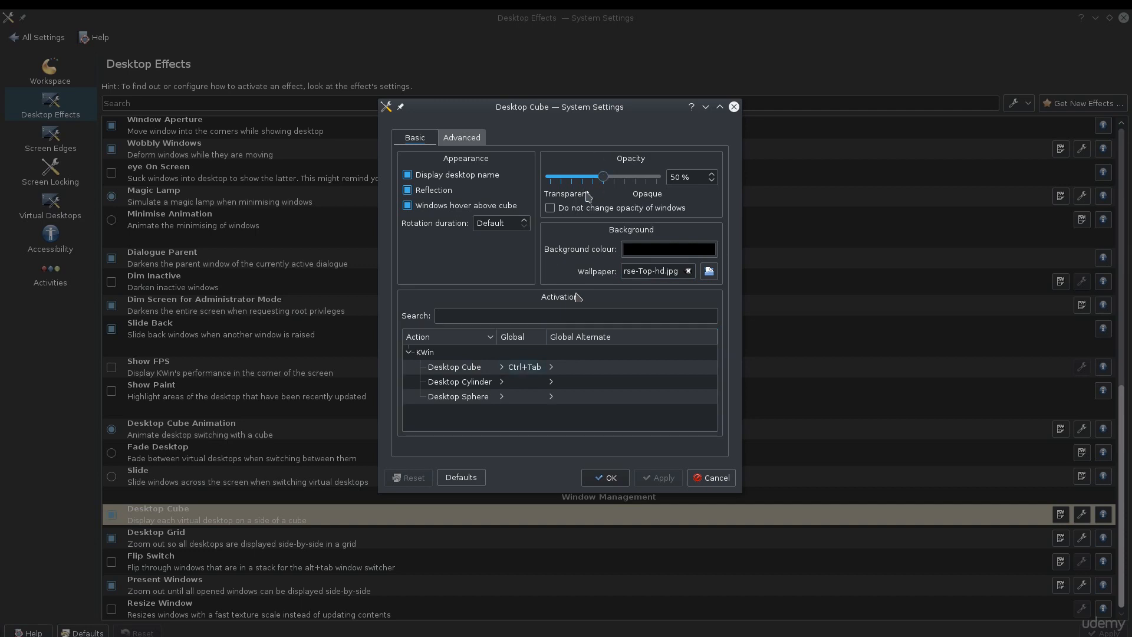
pyautogui.click(474, 144)
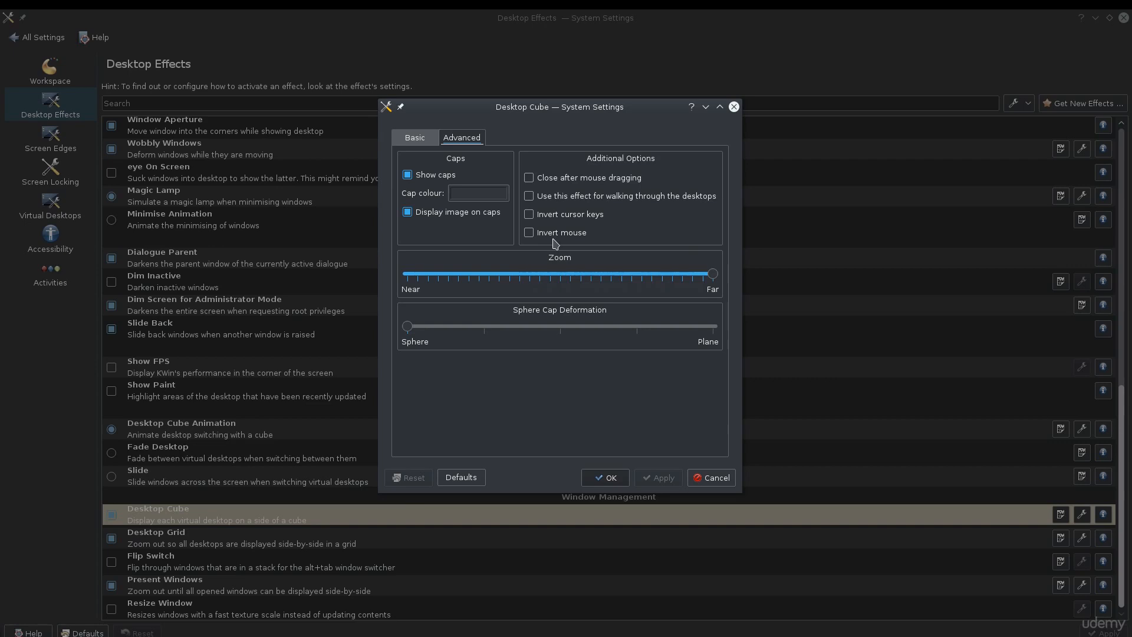
pyautogui.click(424, 138)
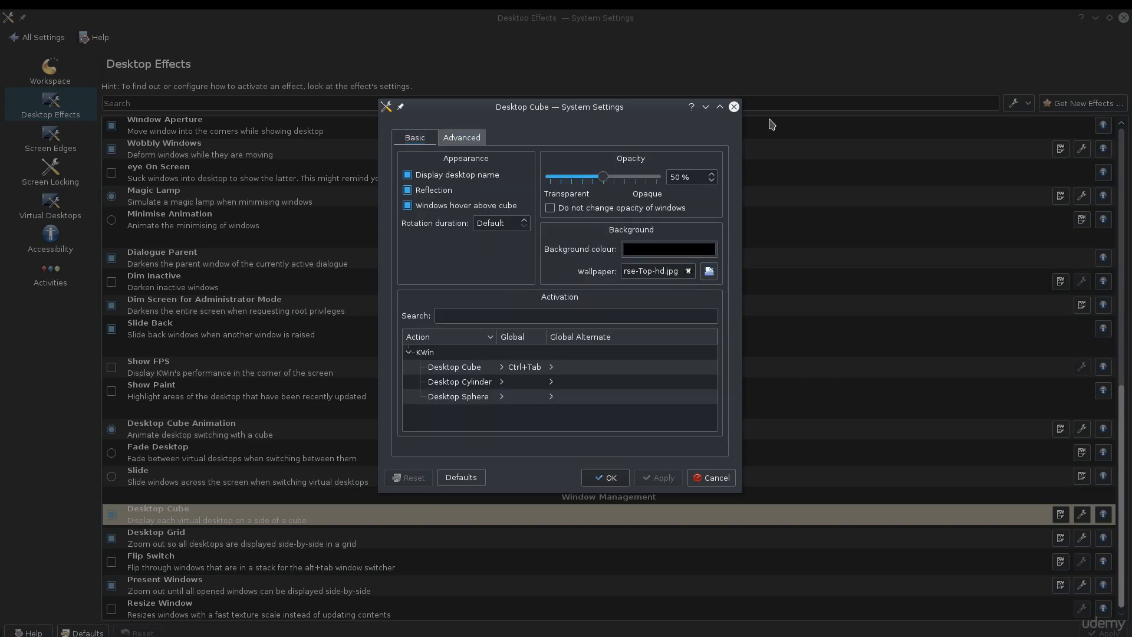
pyautogui.click(733, 107)
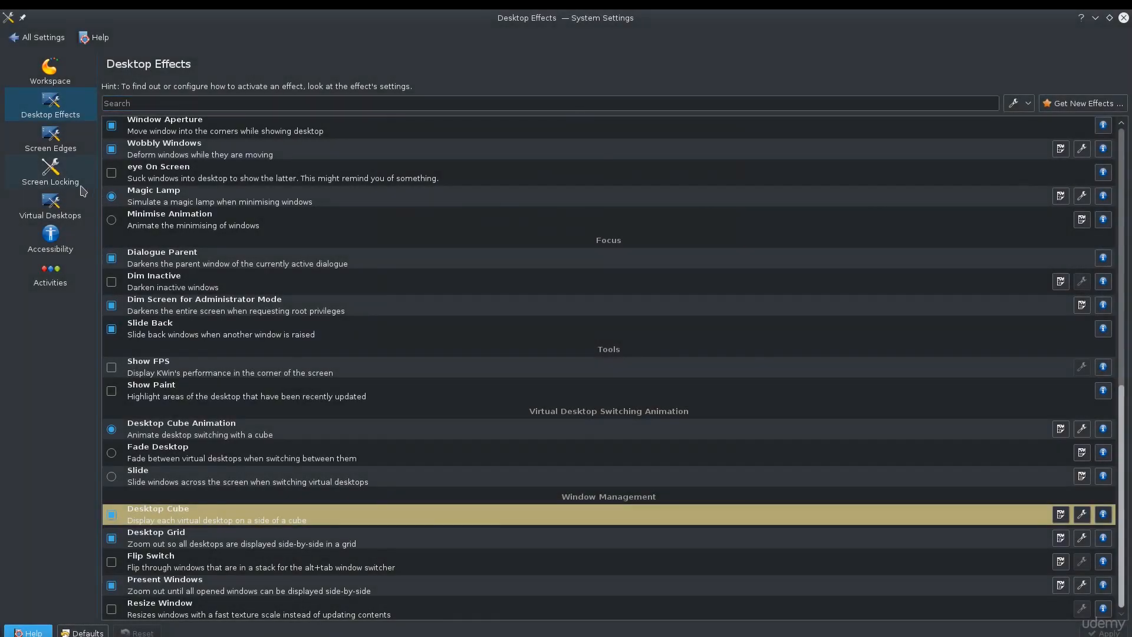
# Examine the number of desktops in the Virtual Desktops settings and view the Screen Locking settings
pyautogui.click(64, 213)
pyautogui.doubleClick(203, 130)
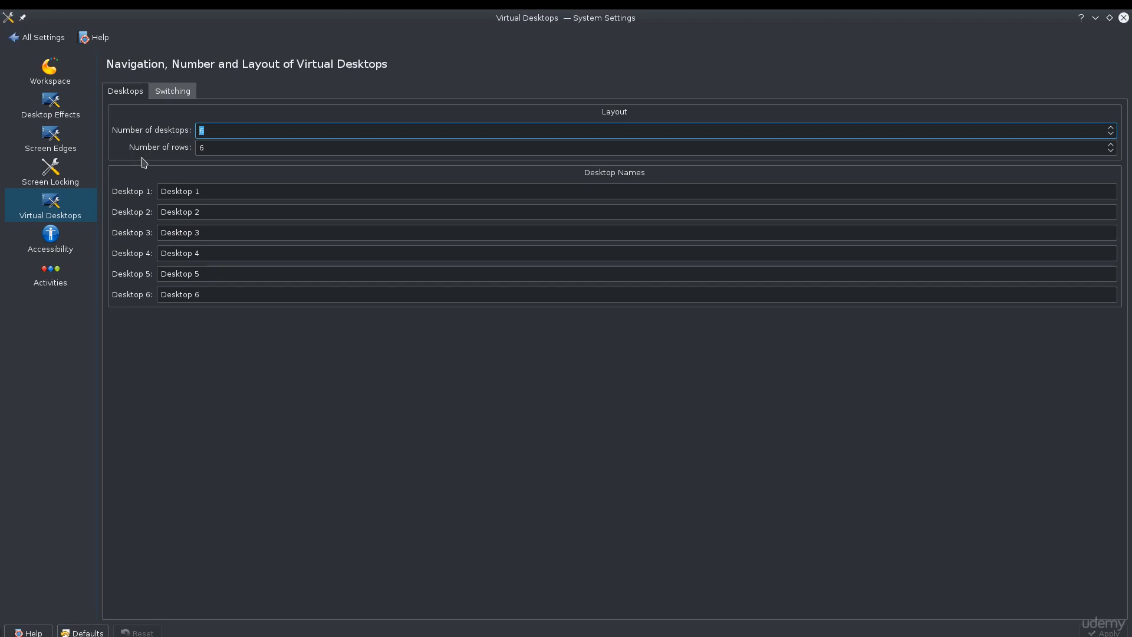
pyautogui.click(69, 184)
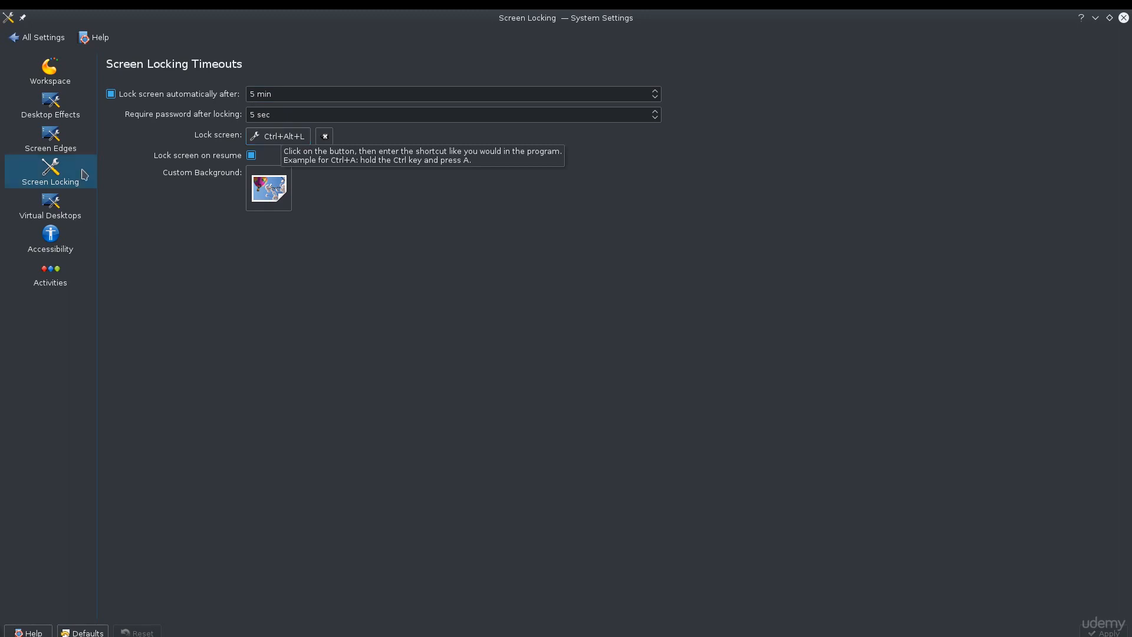
# Open the Screen Edges settings, trigger the top-left screen corner to present all windows, and return to System Settings
pyautogui.click(32, 144)
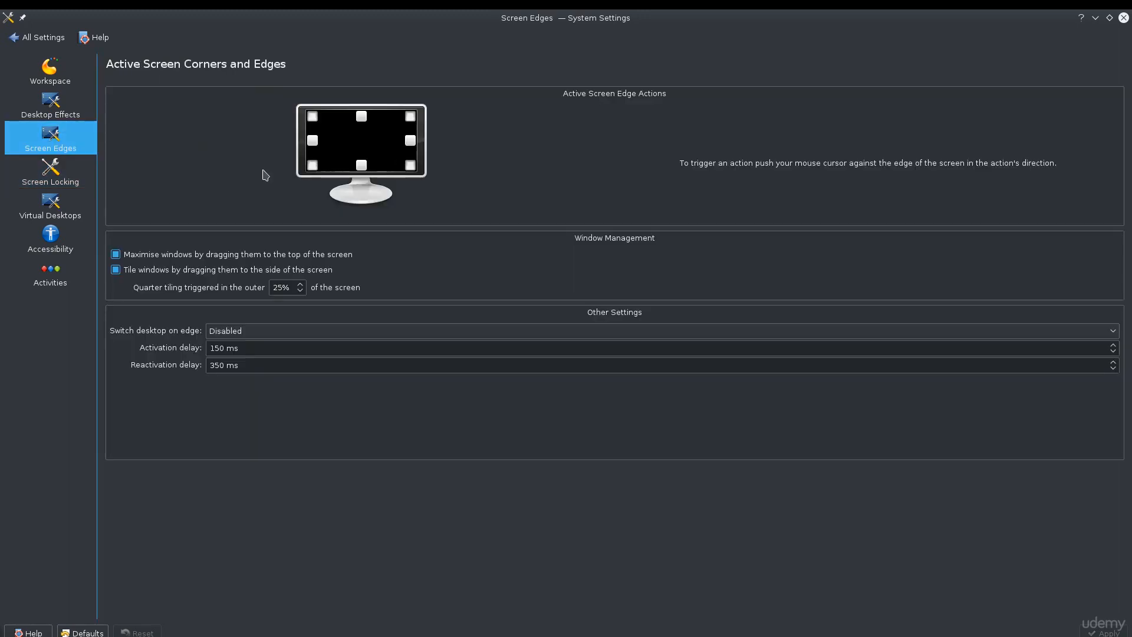
pyautogui.moveTo(215, 3)
pyautogui.moveTo(1, 9)
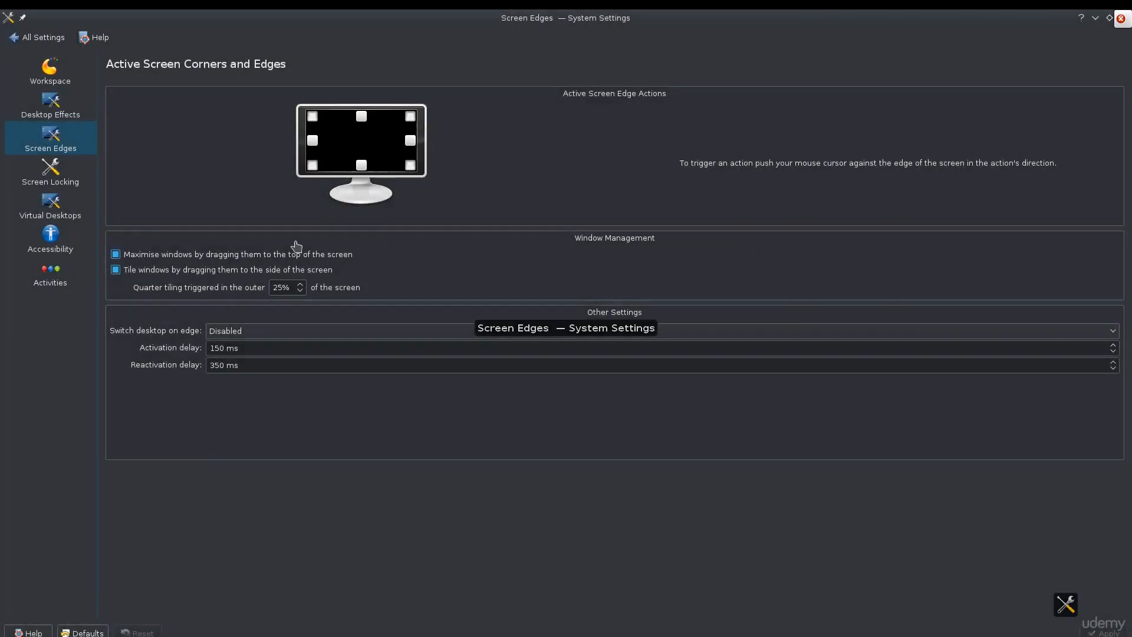
pyautogui.click(295, 245)
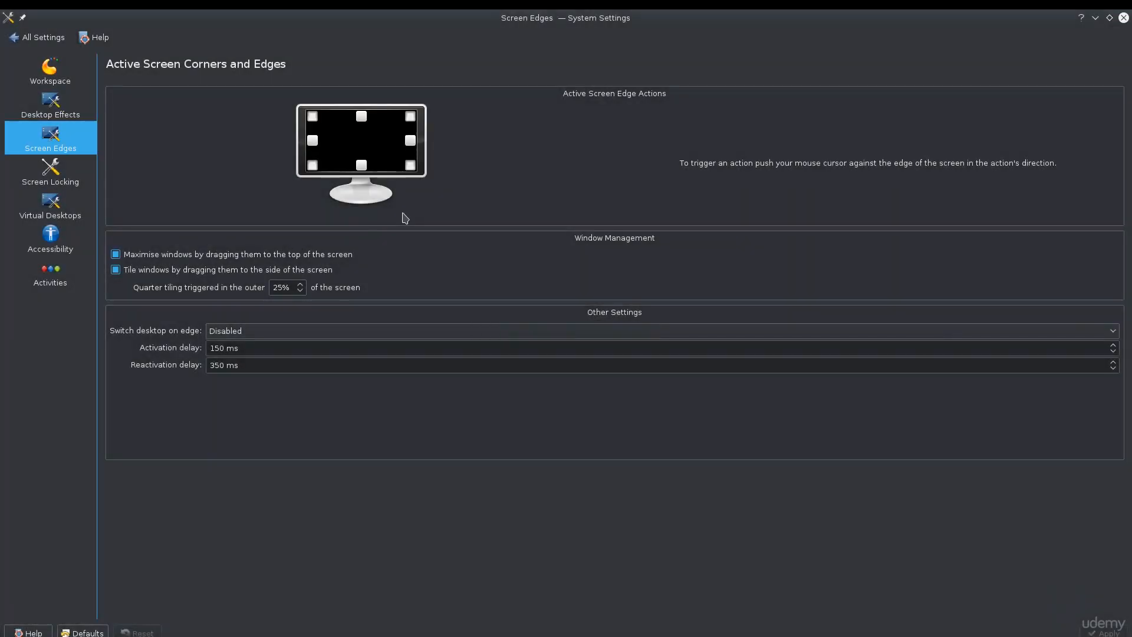
# Restore System Settings to a smaller window and trigger the top-left screen corner twice, choosing the System Settings window each time
pyautogui.doubleClick(610, 18)
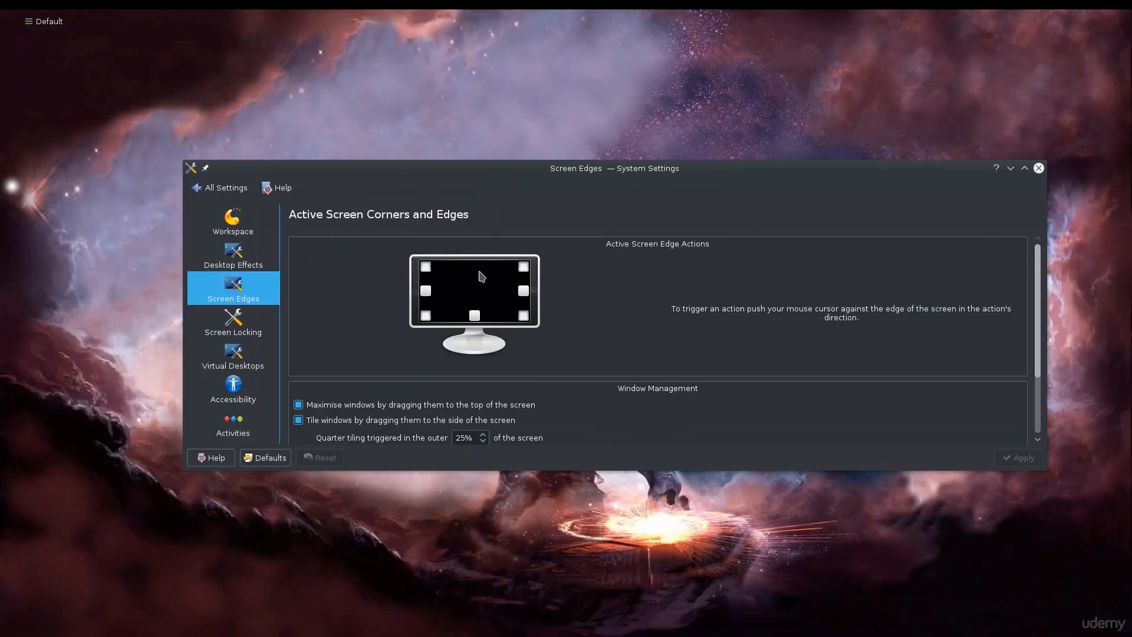
pyautogui.moveTo(1, 10)
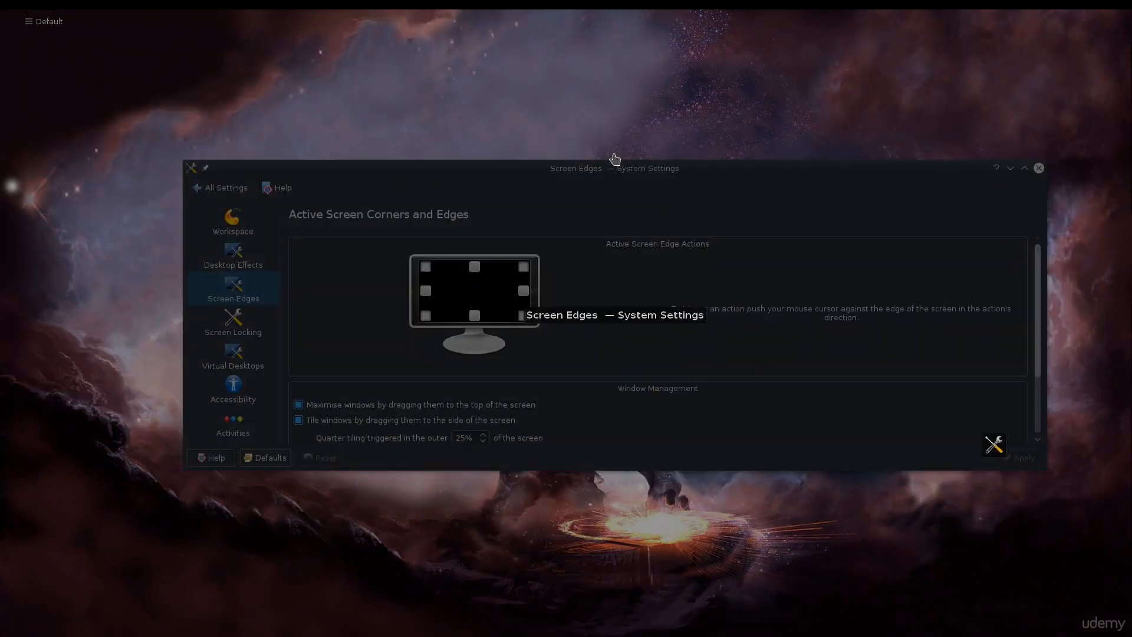
pyautogui.click(614, 173)
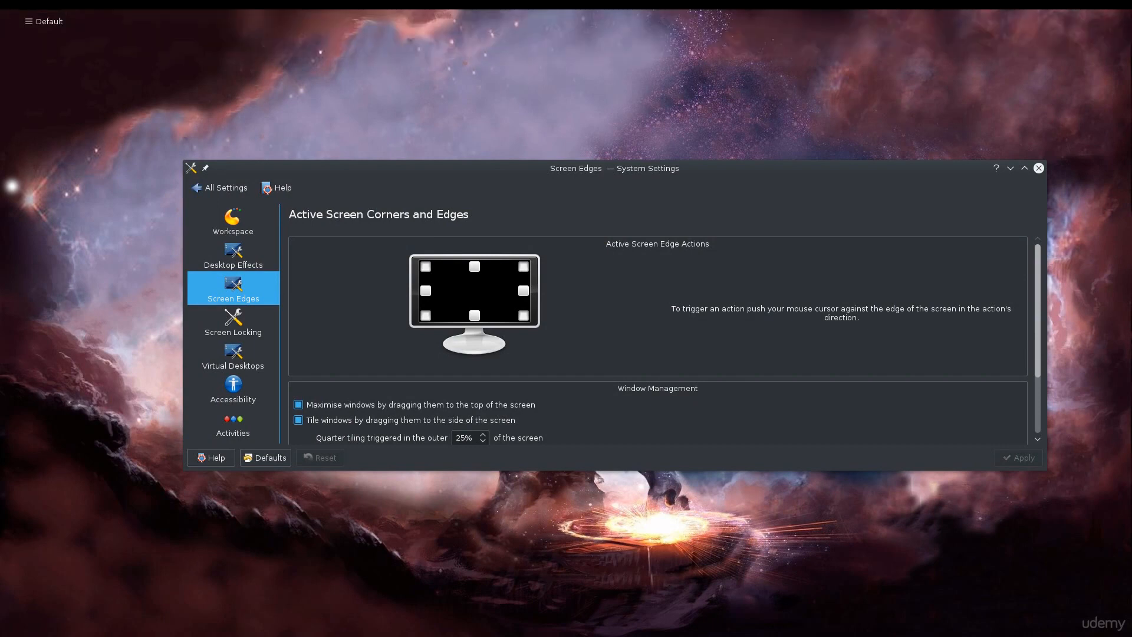
pyautogui.moveTo(0, 10)
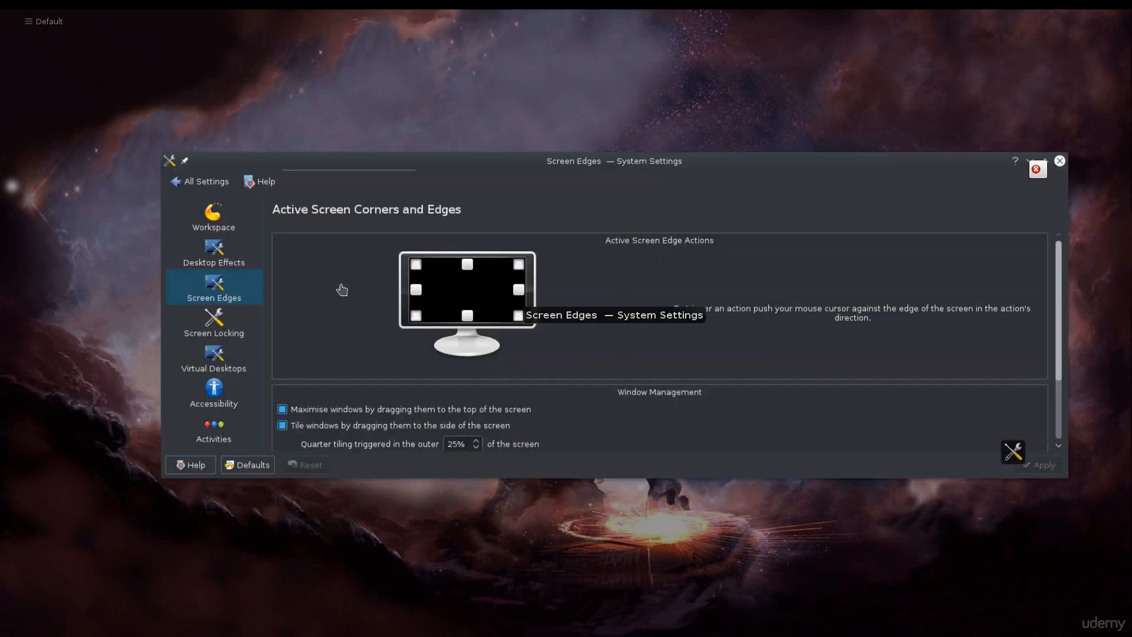
pyautogui.click(341, 295)
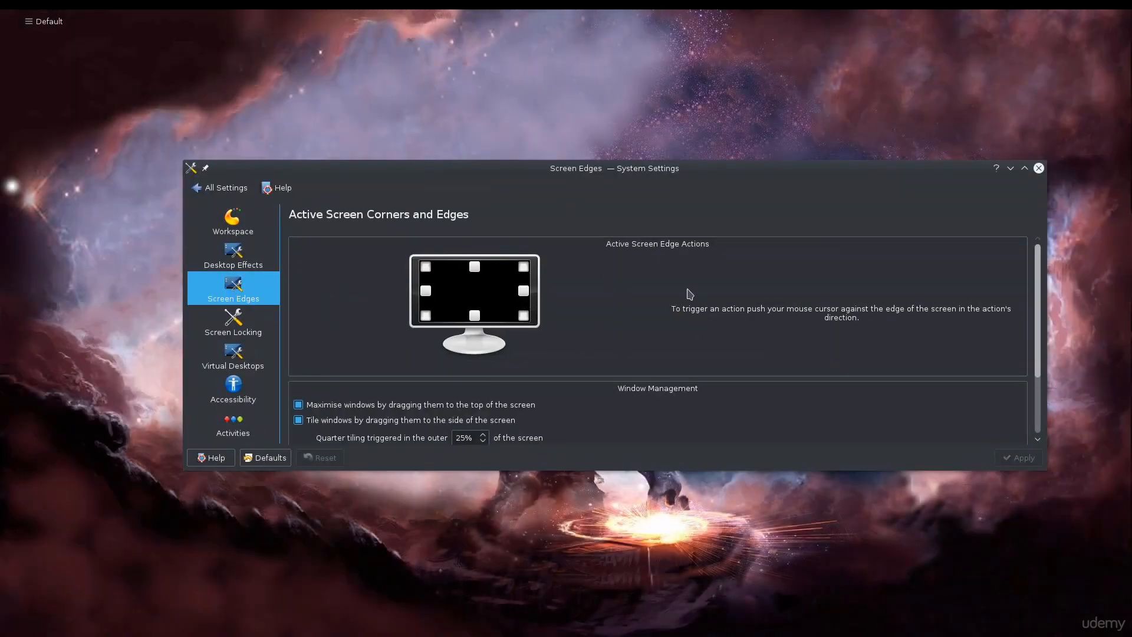
# Maximise System Settings, review the actions available for the top-left screen corner without changing them, and return to the settings overview
pyautogui.doubleClick(710, 171)
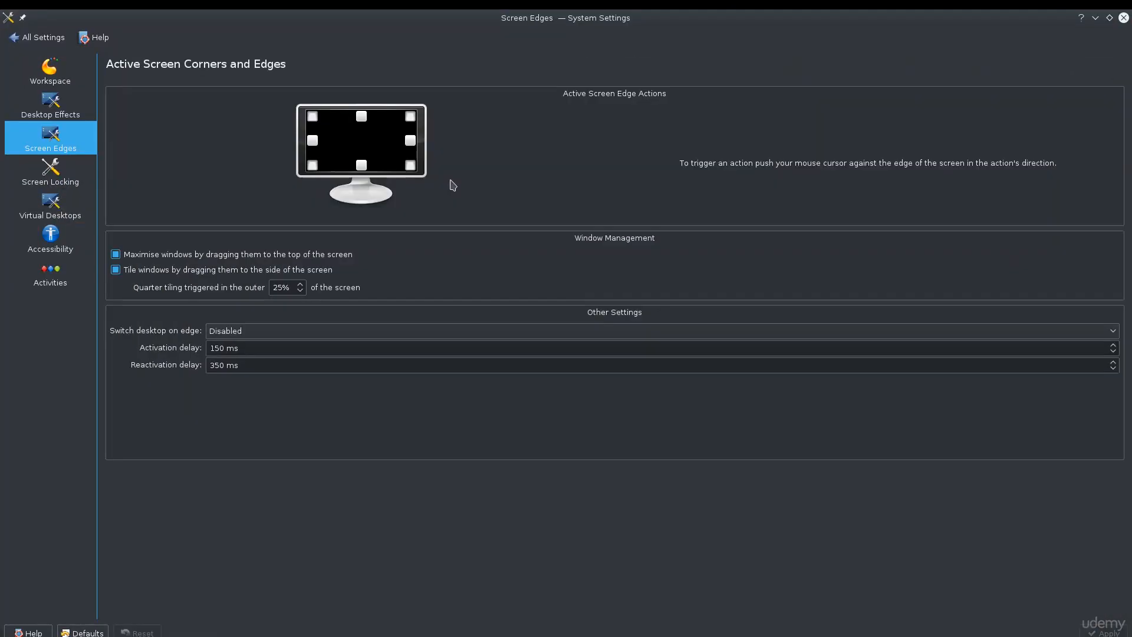
pyautogui.click(316, 120)
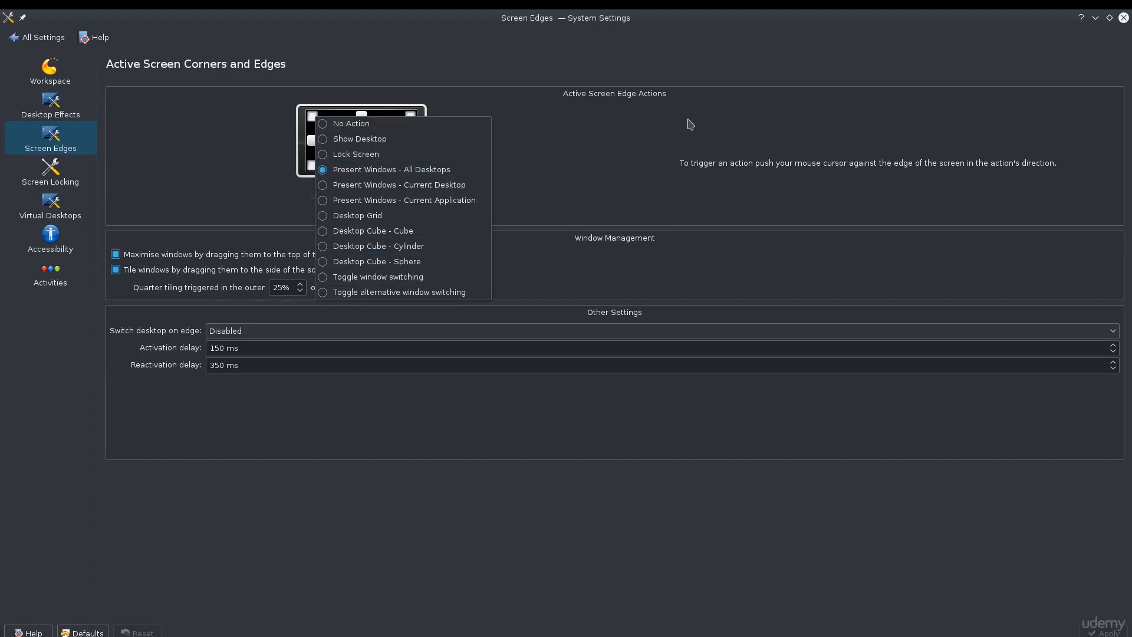
pyautogui.click(680, 142)
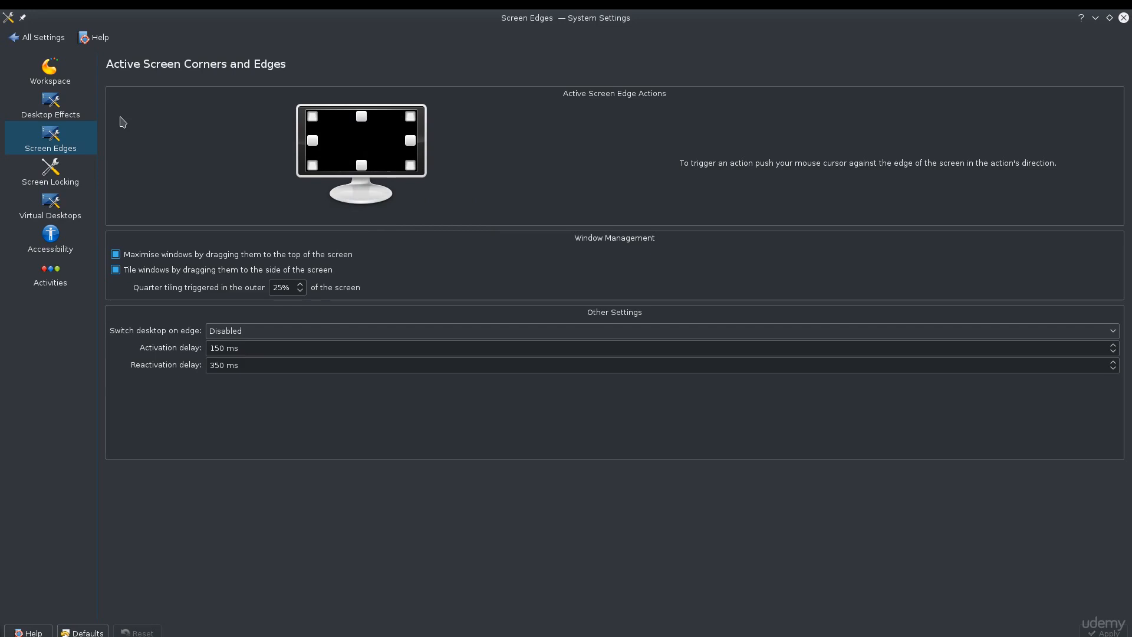
pyautogui.click(46, 38)
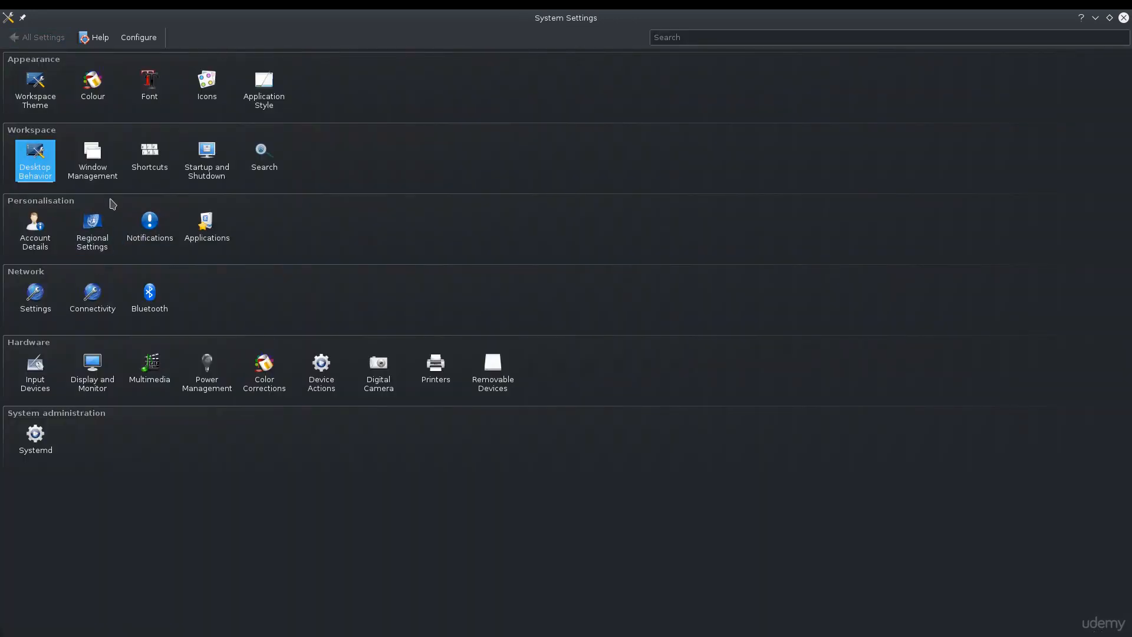
# View the KDE Wallet and User Manager pages in Account Details and the Default Applications page, returning to the settings overview
pyautogui.click(46, 247)
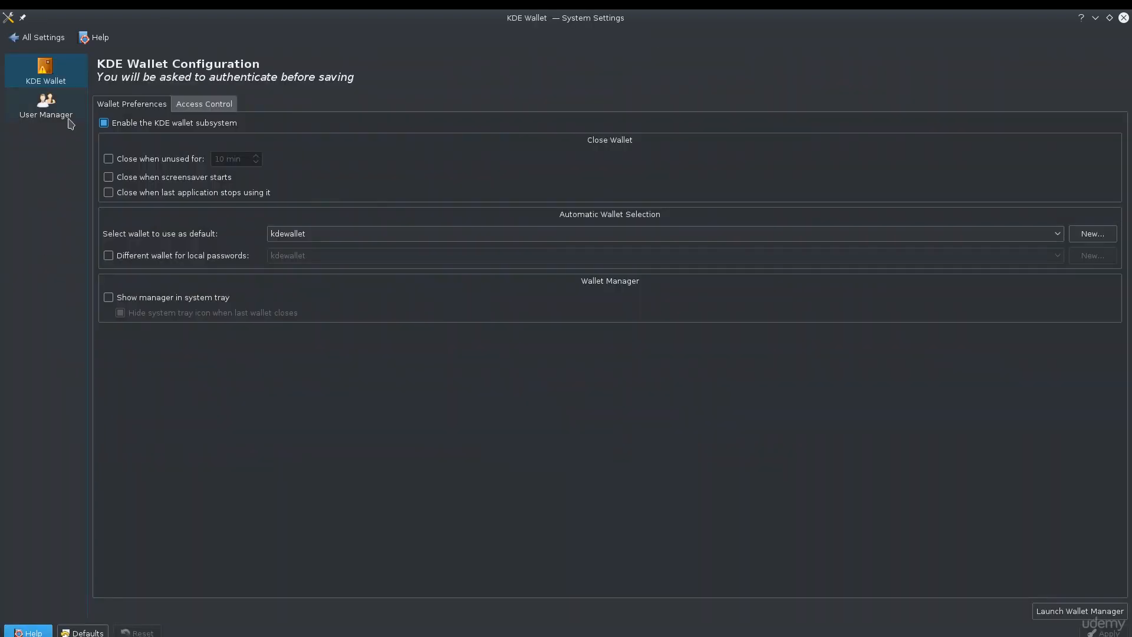
pyautogui.click(46, 109)
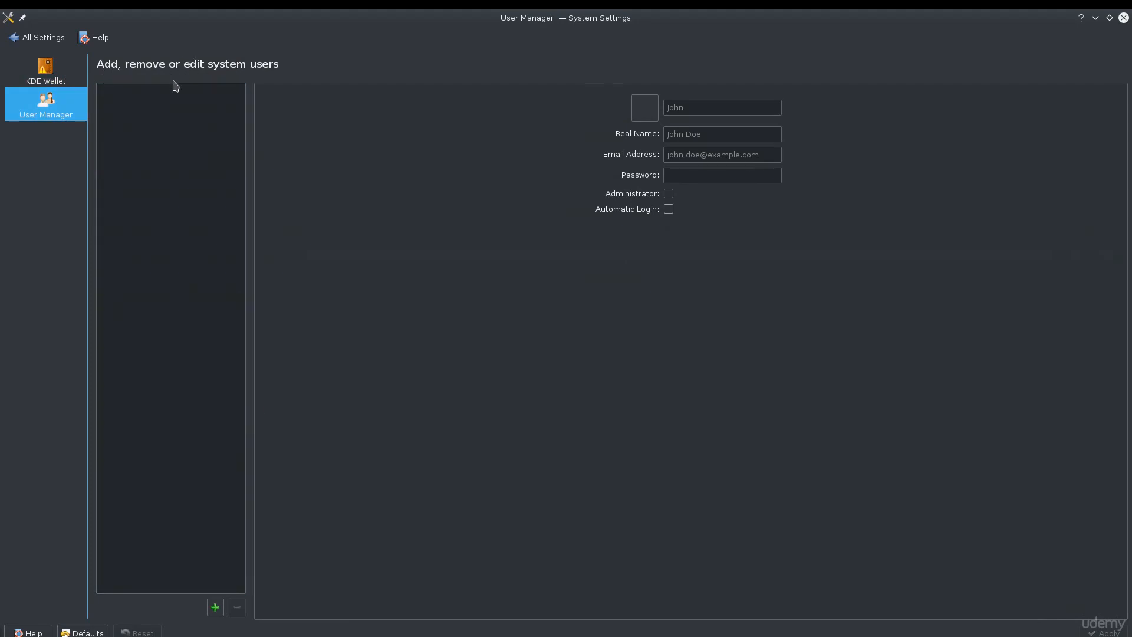
pyautogui.click(11, 38)
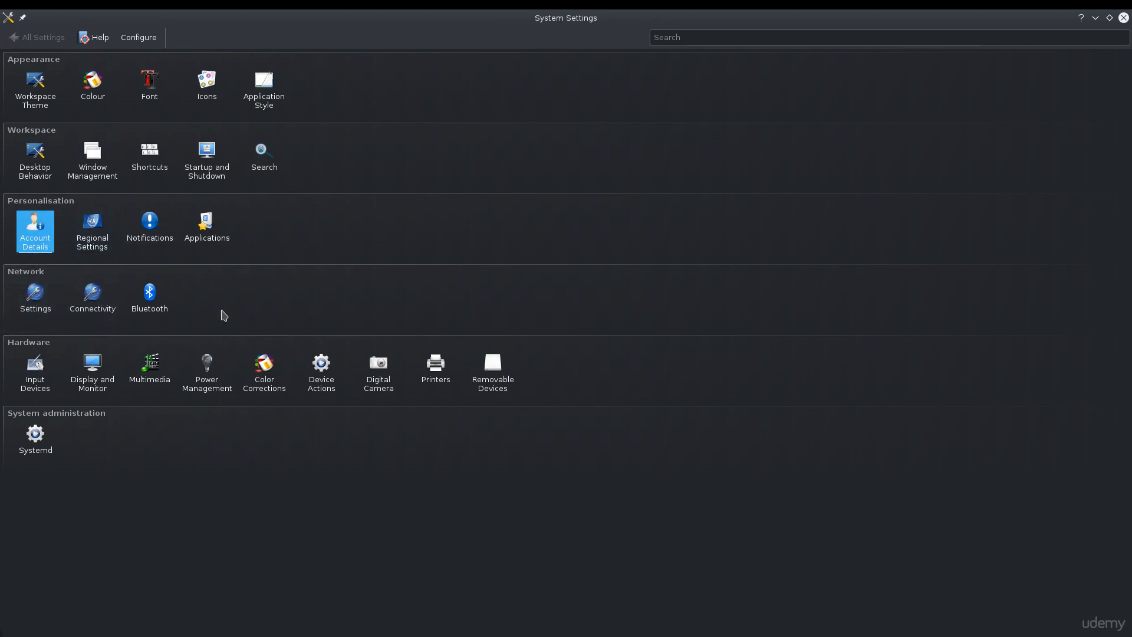
pyautogui.click(214, 236)
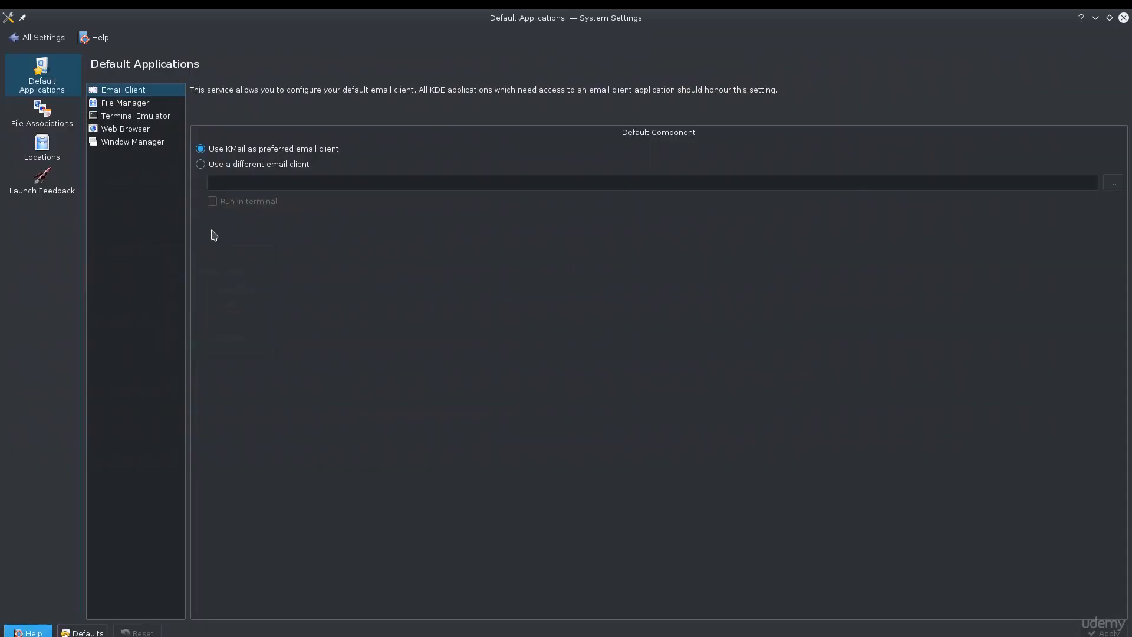
pyautogui.click(39, 37)
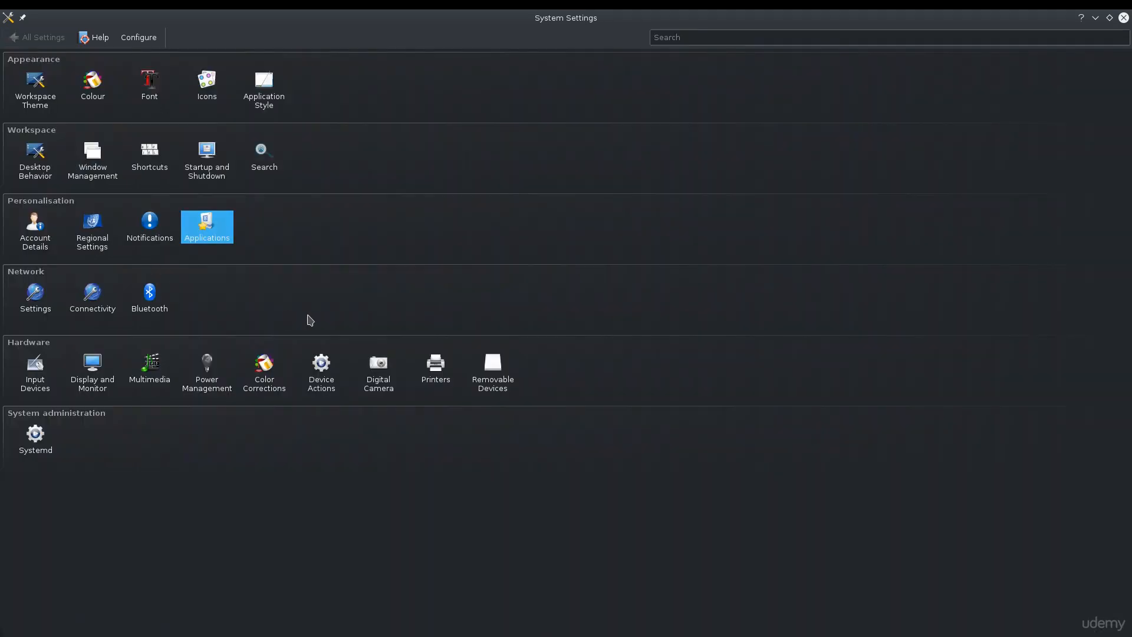
# Review the Keyboard, Mouse and Touchpad pages of the Input Devices settings and return to the settings overview
pyautogui.click(42, 392)
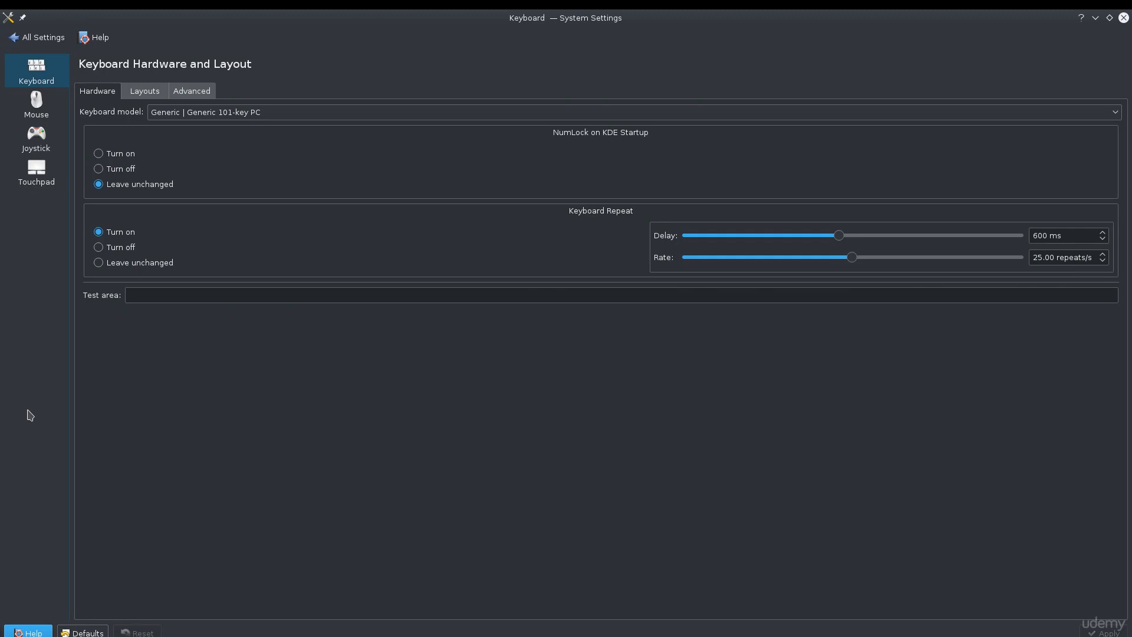
pyautogui.click(43, 123)
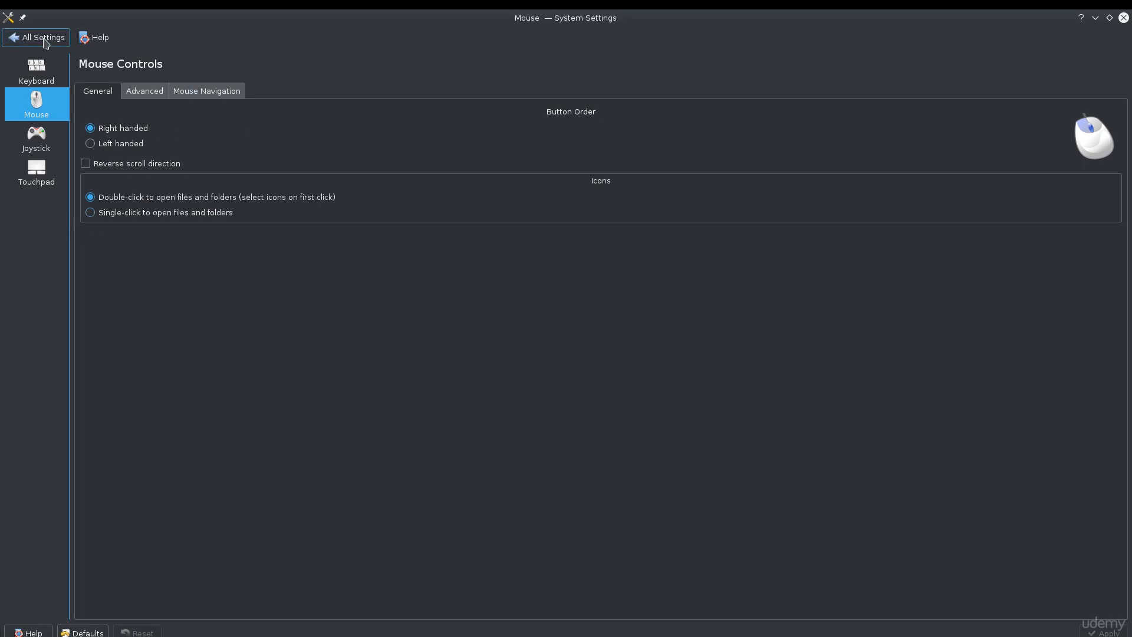
pyautogui.click(36, 171)
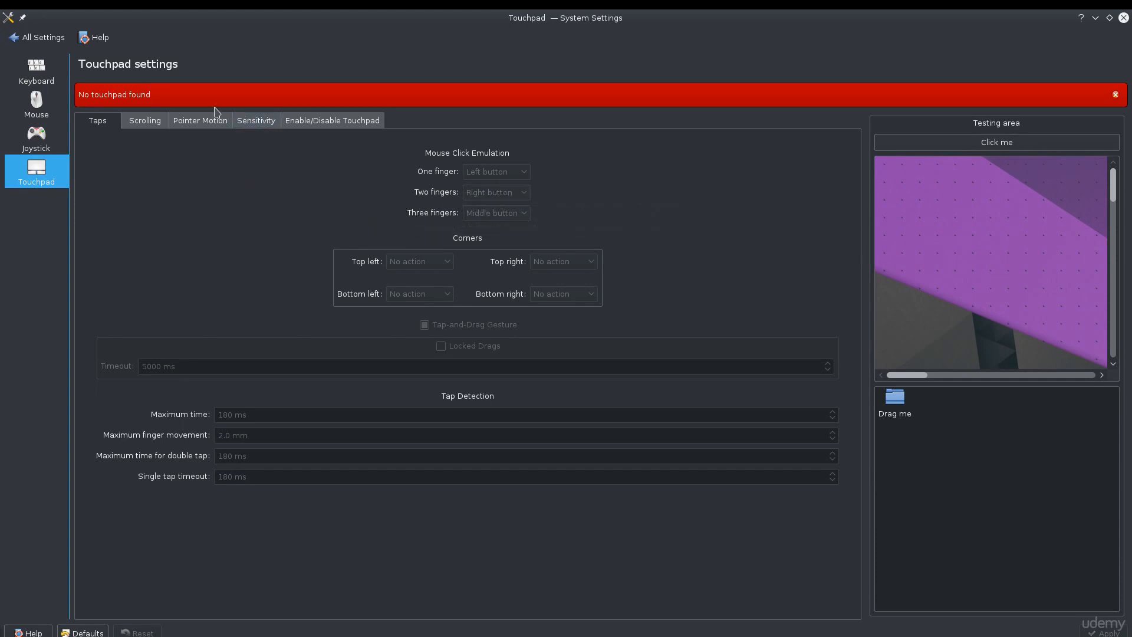
pyautogui.click(36, 74)
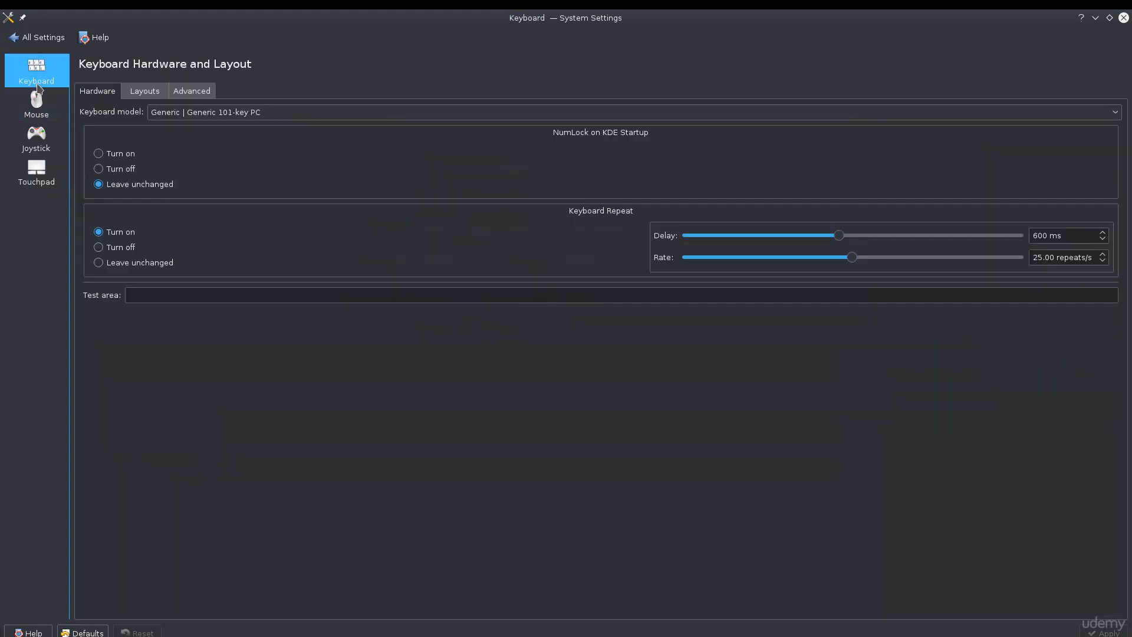
pyautogui.click(35, 37)
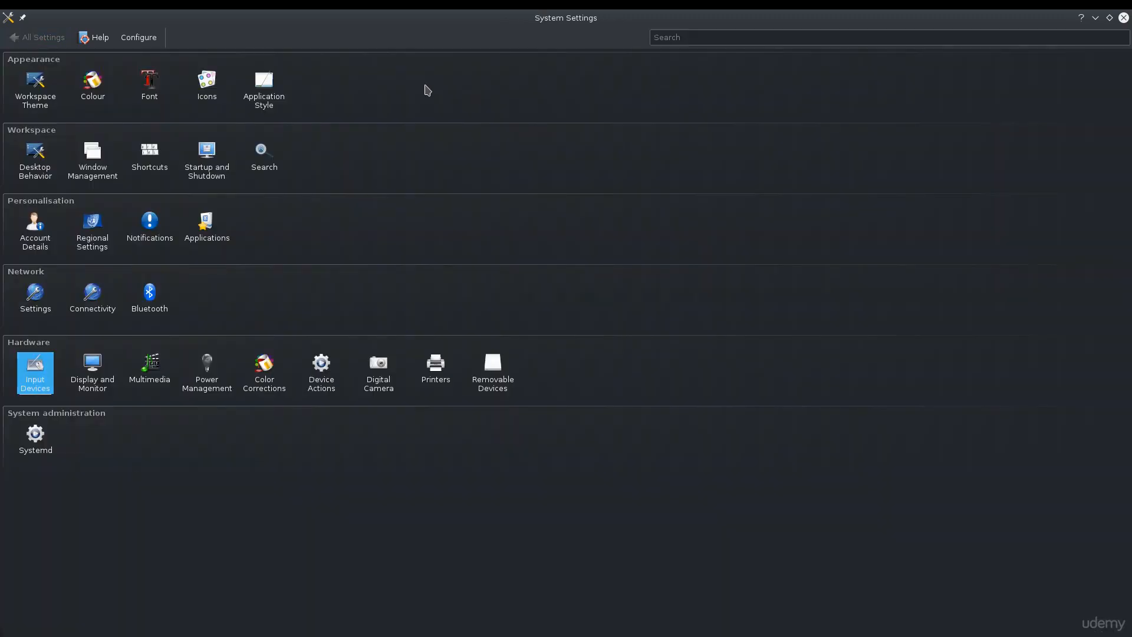
# View the Focus page of the Window Management settings, restore System Settings to a smaller window and return to the settings overview
pyautogui.click(81, 156)
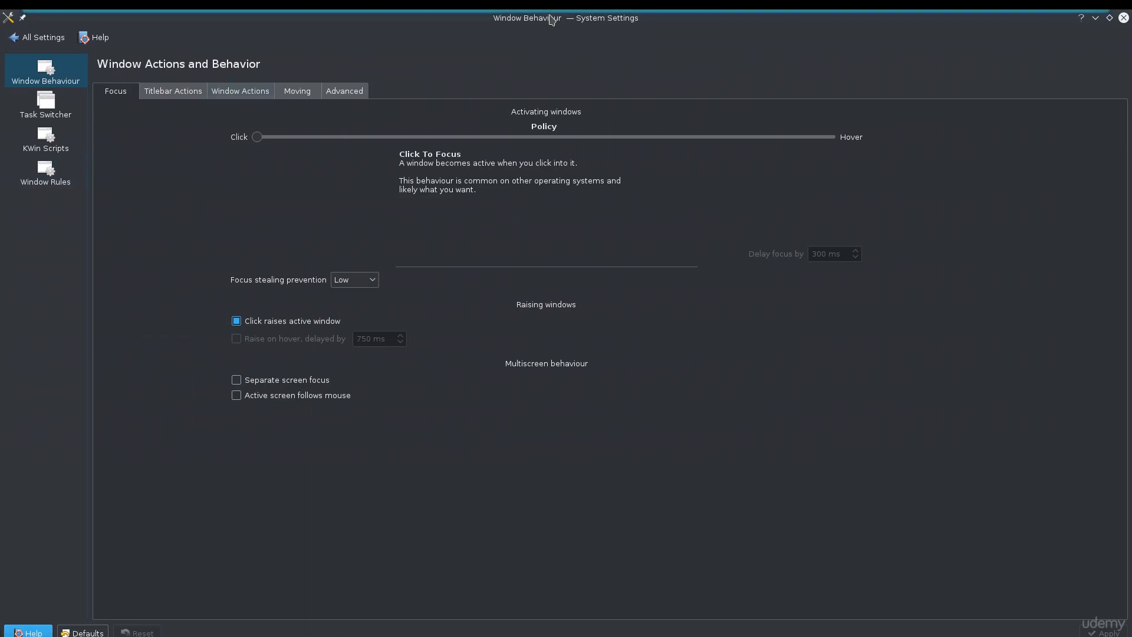
pyautogui.doubleClick(368, 18)
pyautogui.click(219, 187)
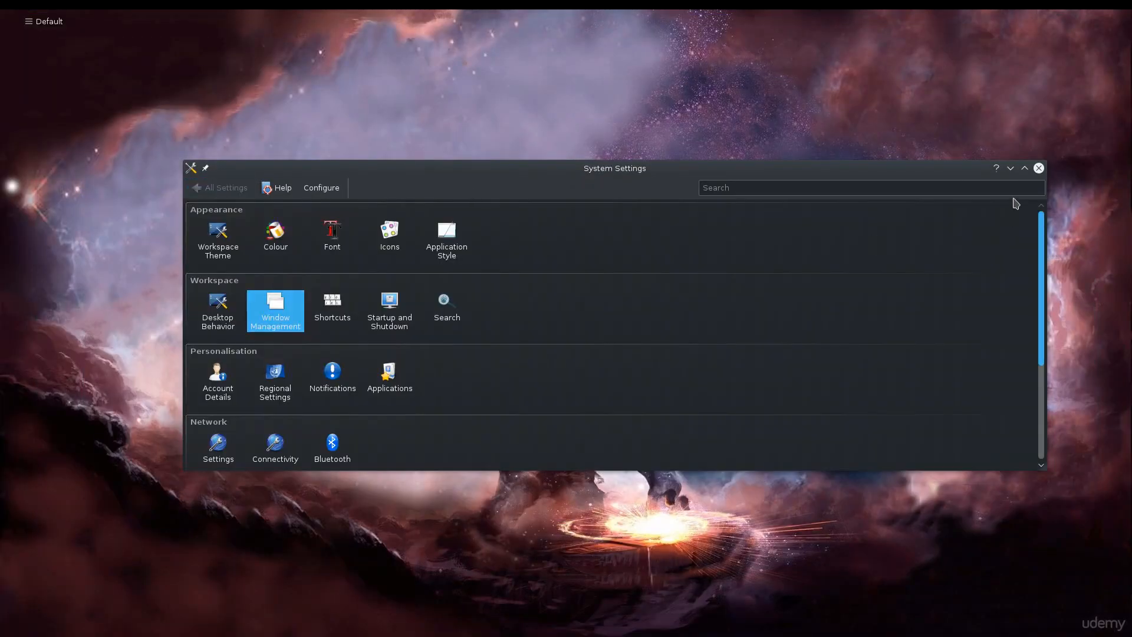
# Open the Dolphin file manager from the application launcher and enlarge its window in both width and height
pyautogui.moveTo(151, 12)
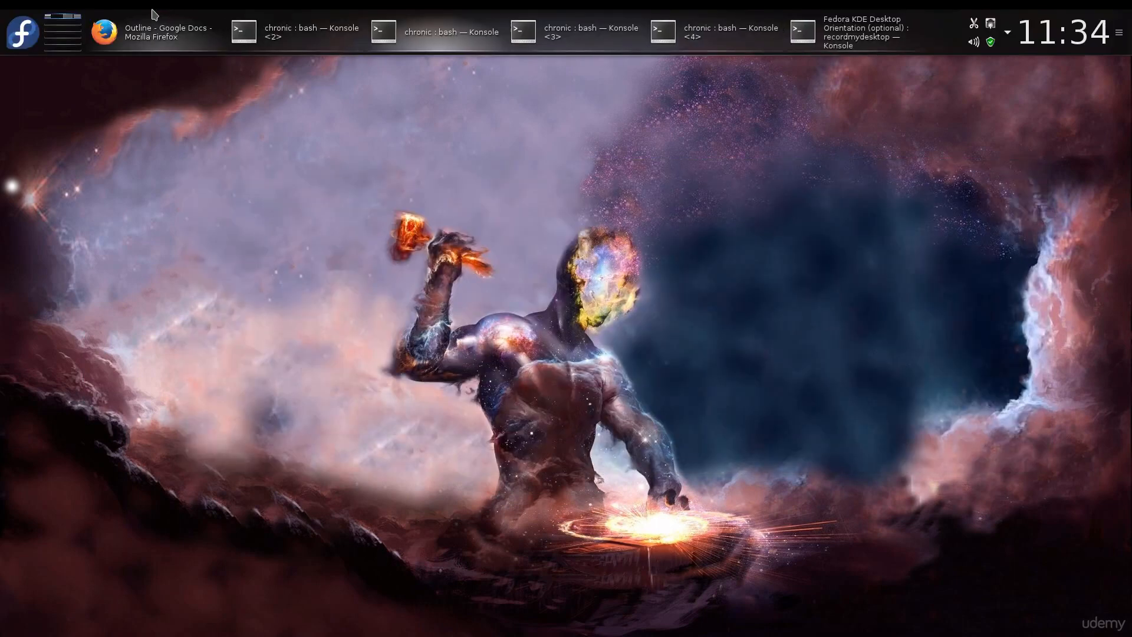
pyautogui.click(22, 31)
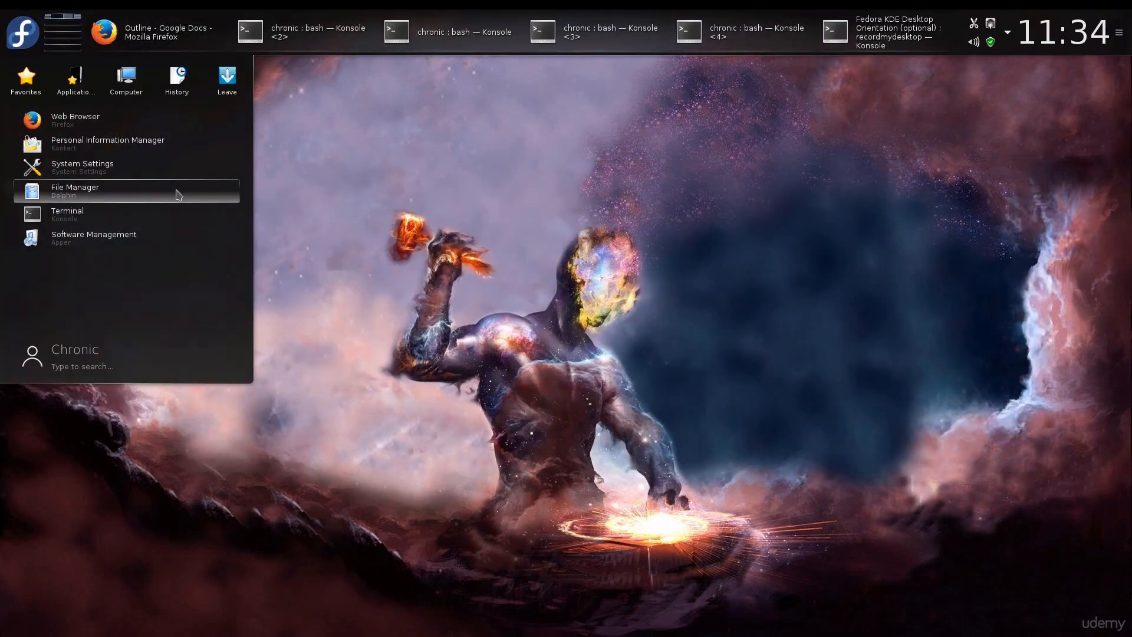
pyautogui.click(29, 35)
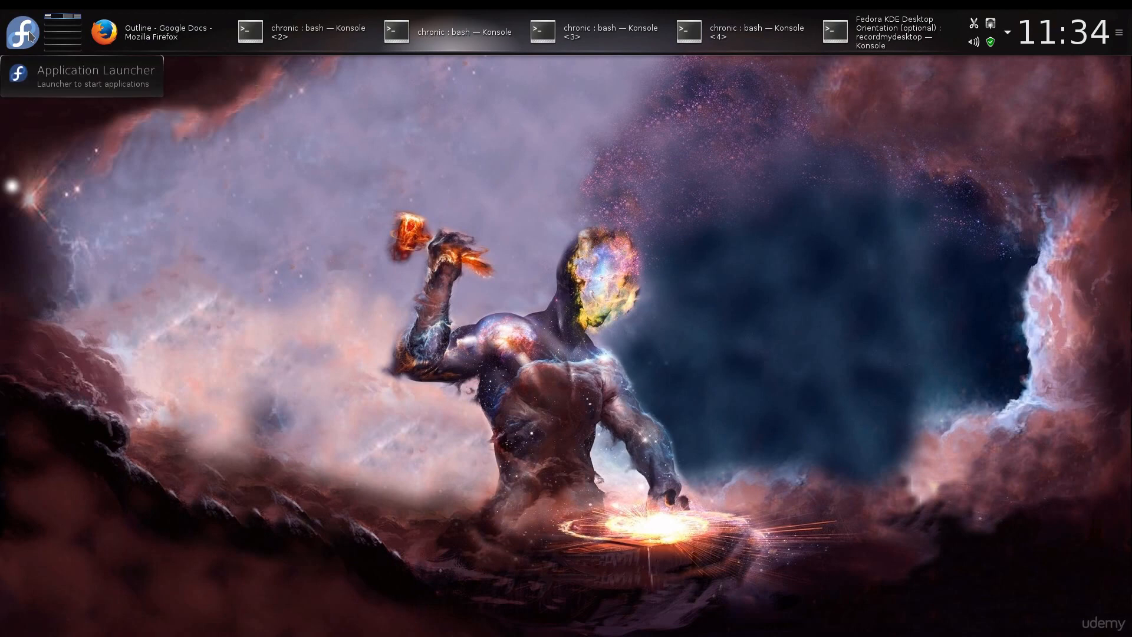
pyautogui.click(30, 37)
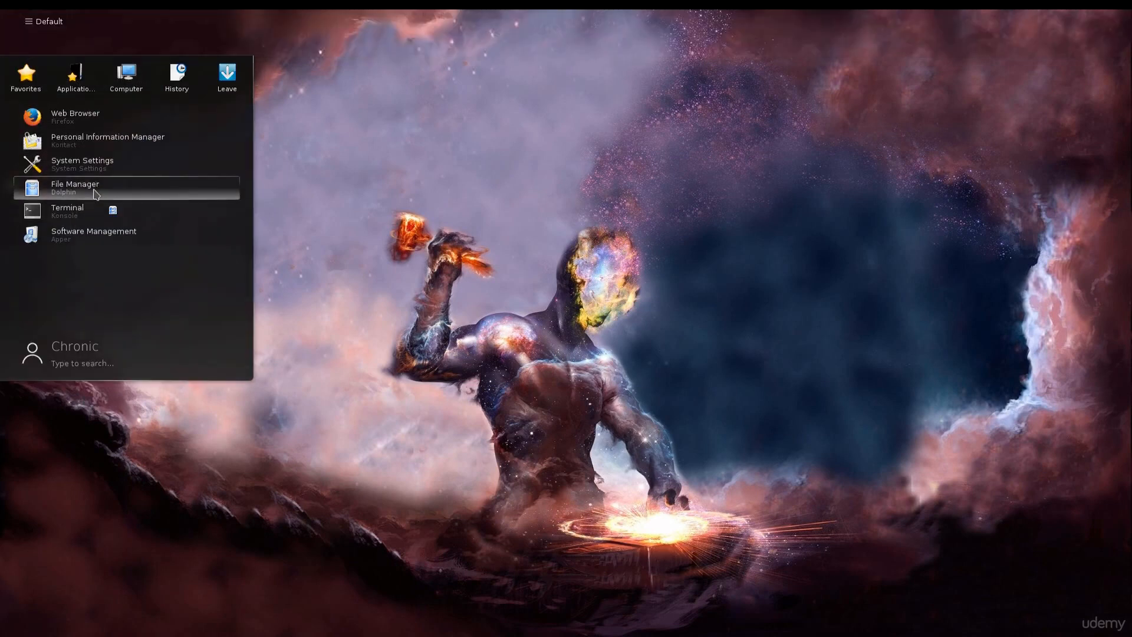
pyautogui.click(96, 194)
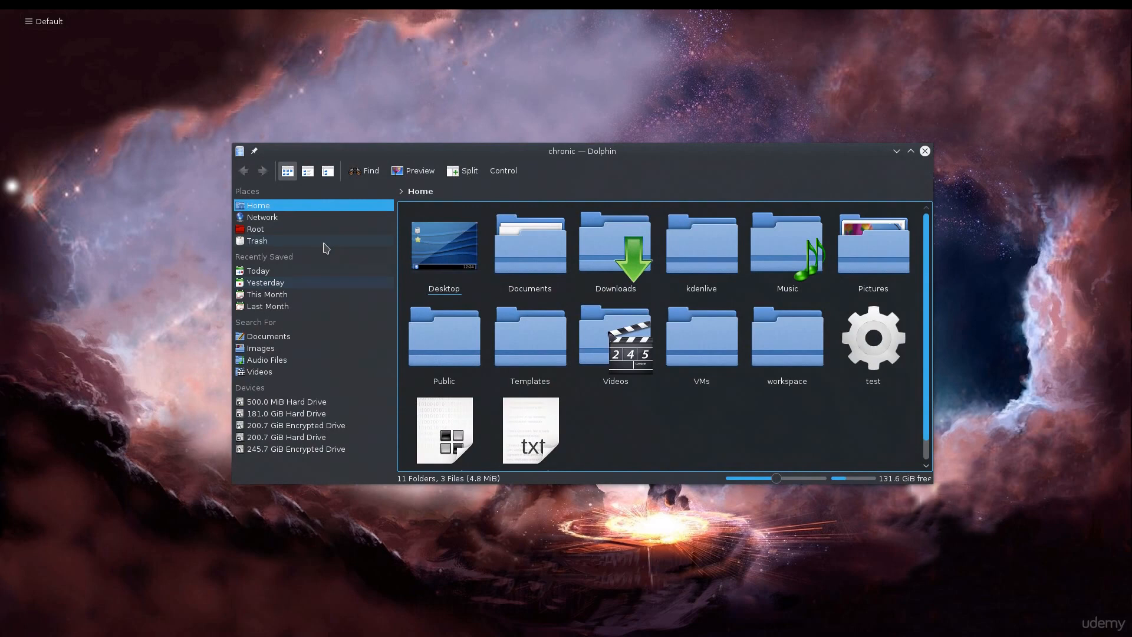
pyautogui.moveTo(934, 485); pyautogui.dragTo(1001, 597)
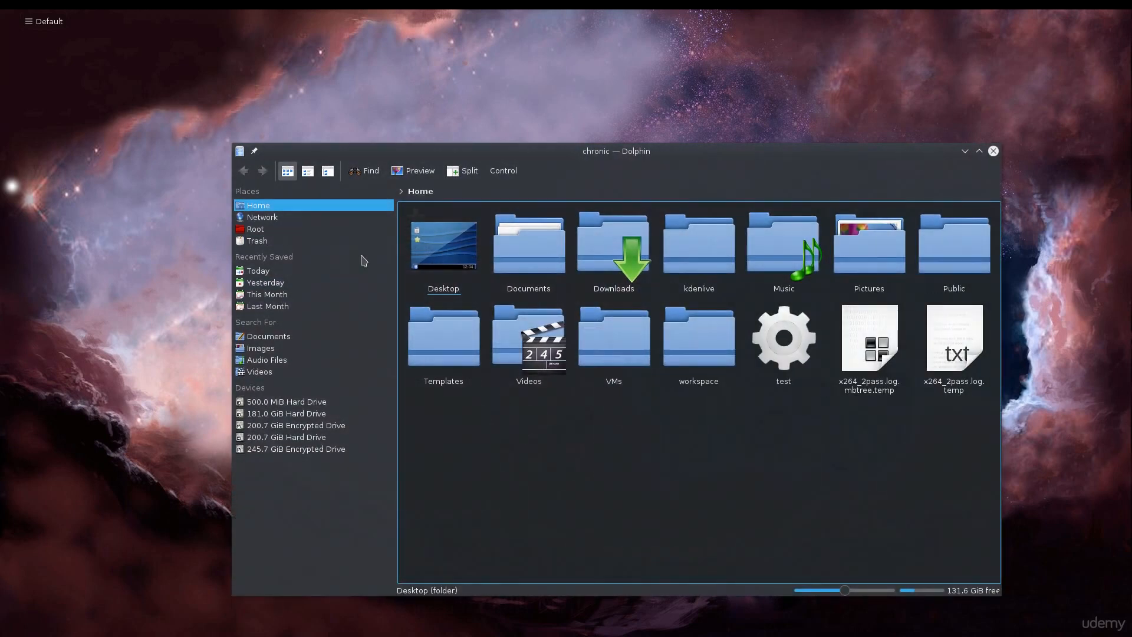
# Browse the Home, Network and Root places in the file manager, switching between them and ending at Home
pyautogui.click(256, 206)
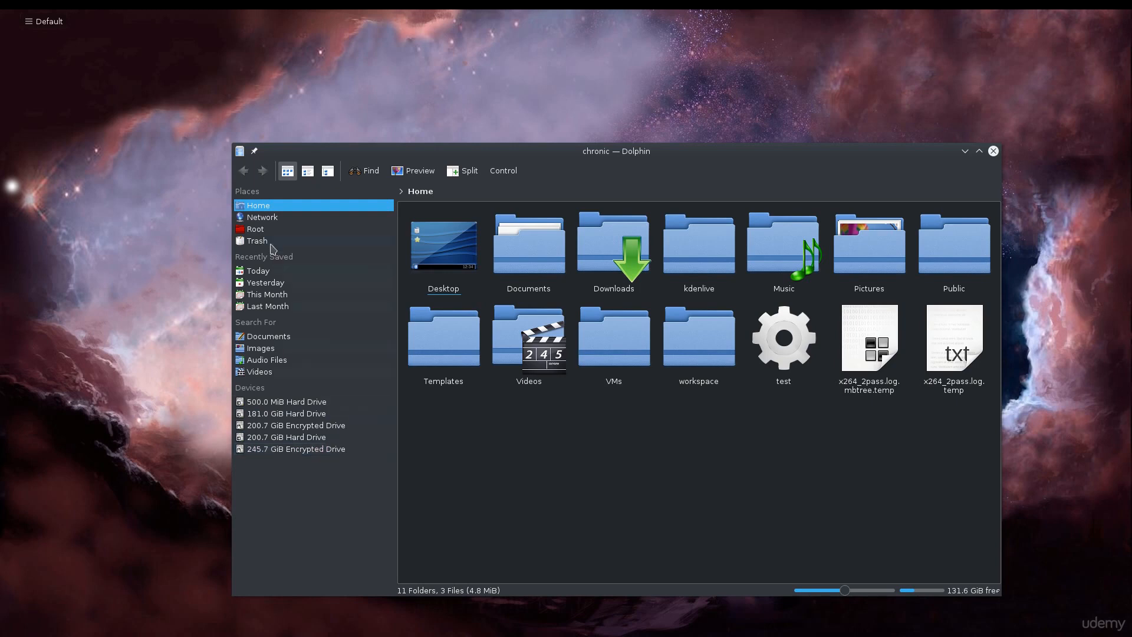
pyautogui.click(262, 194)
pyautogui.click(267, 207)
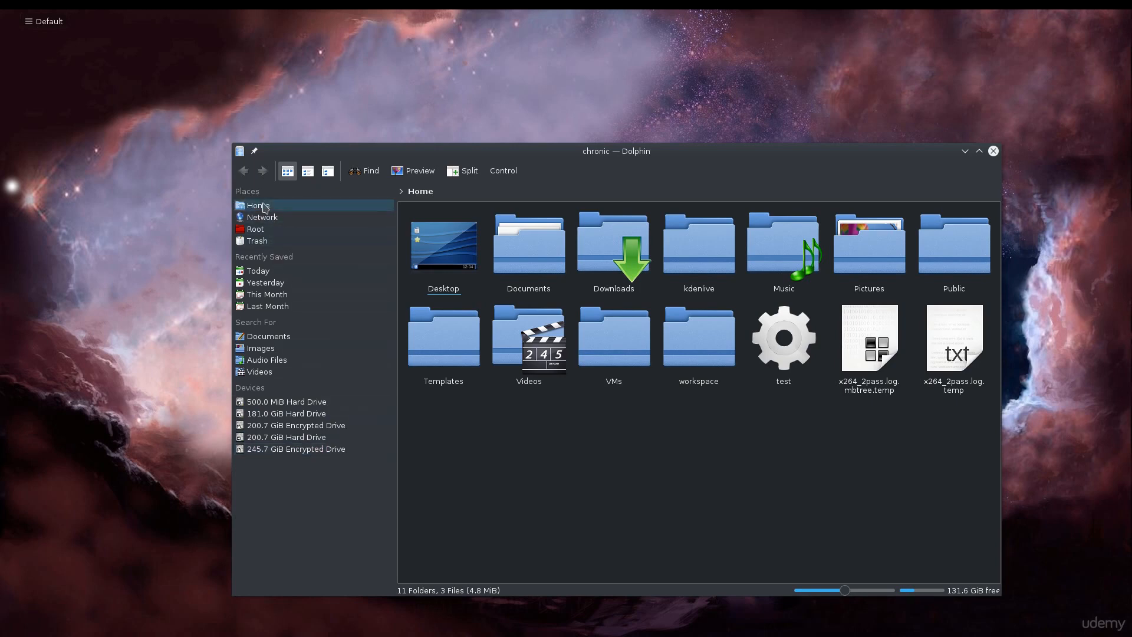
pyautogui.click(271, 216)
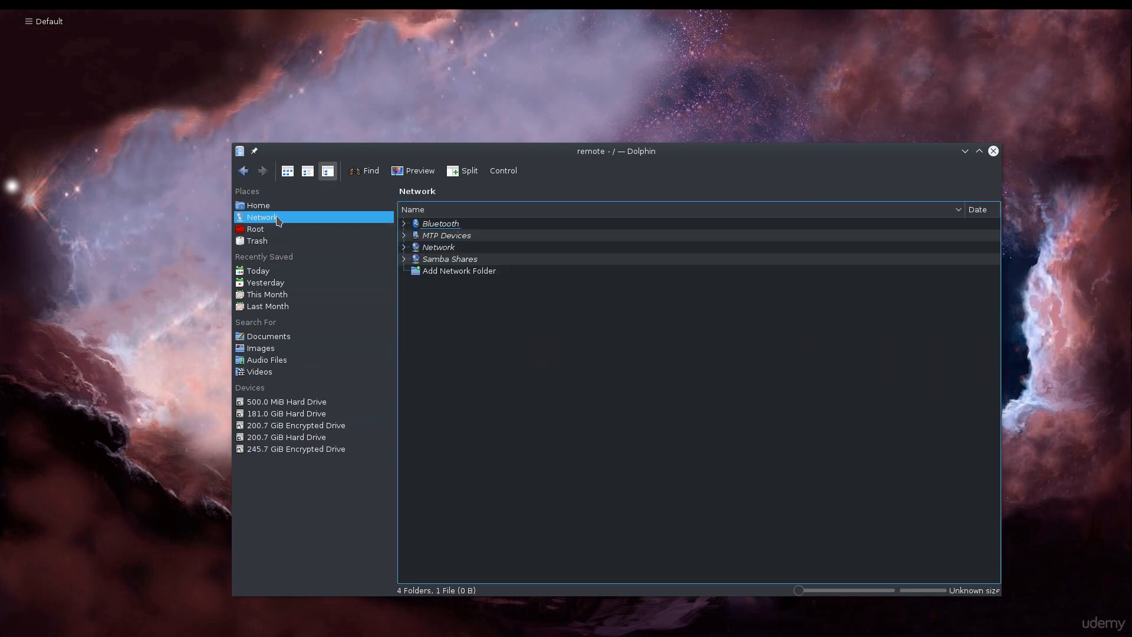
pyautogui.click(271, 233)
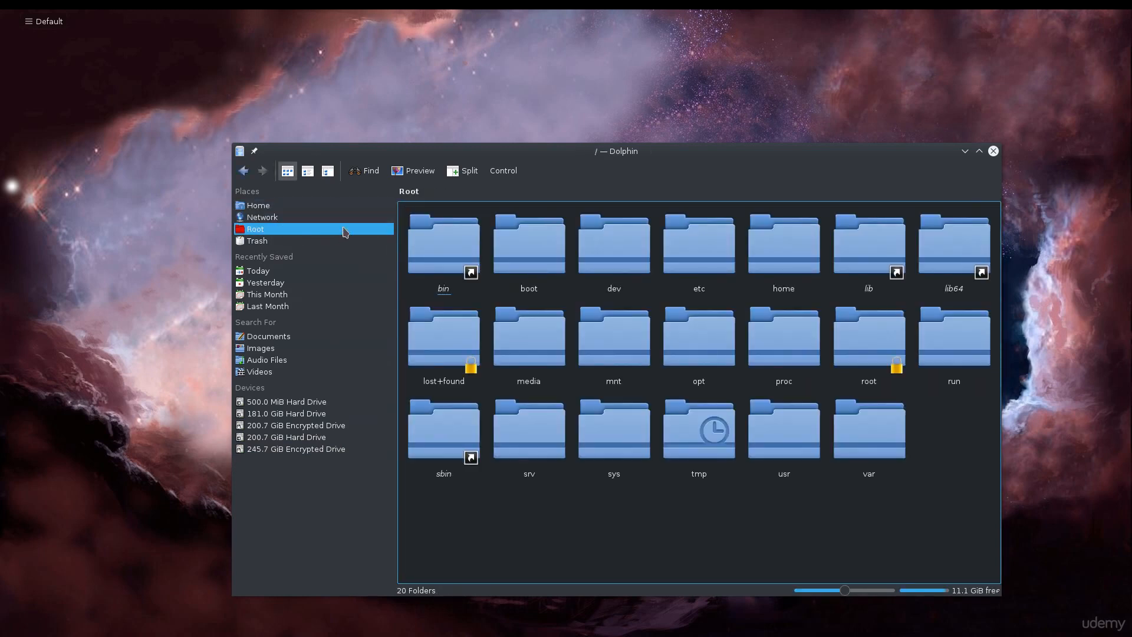
pyautogui.click(269, 207)
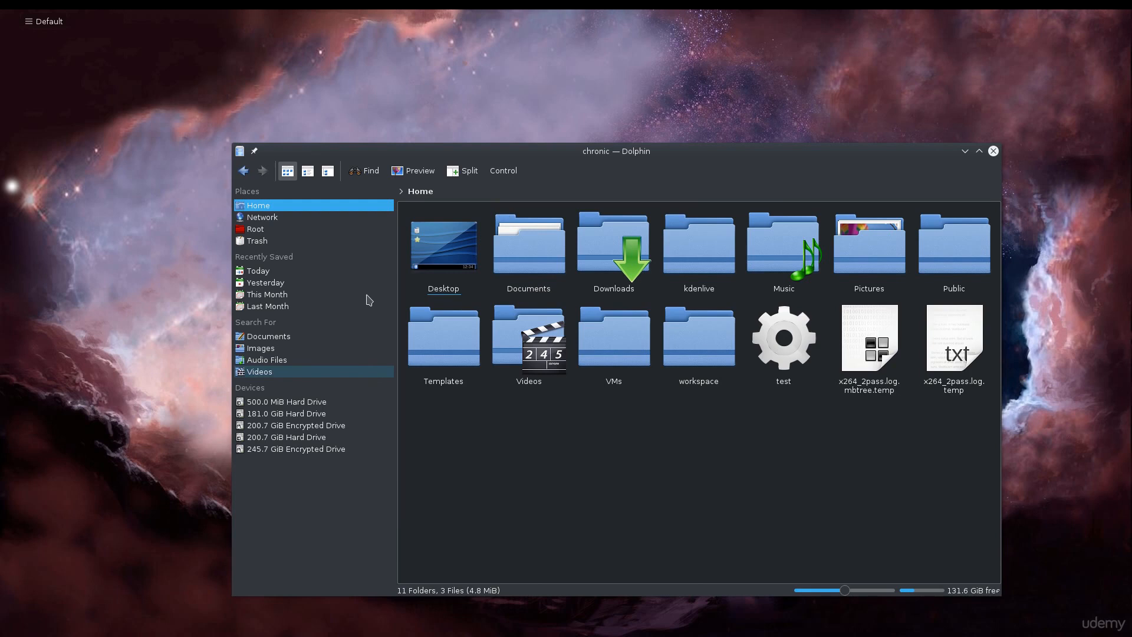
pyautogui.click(261, 231)
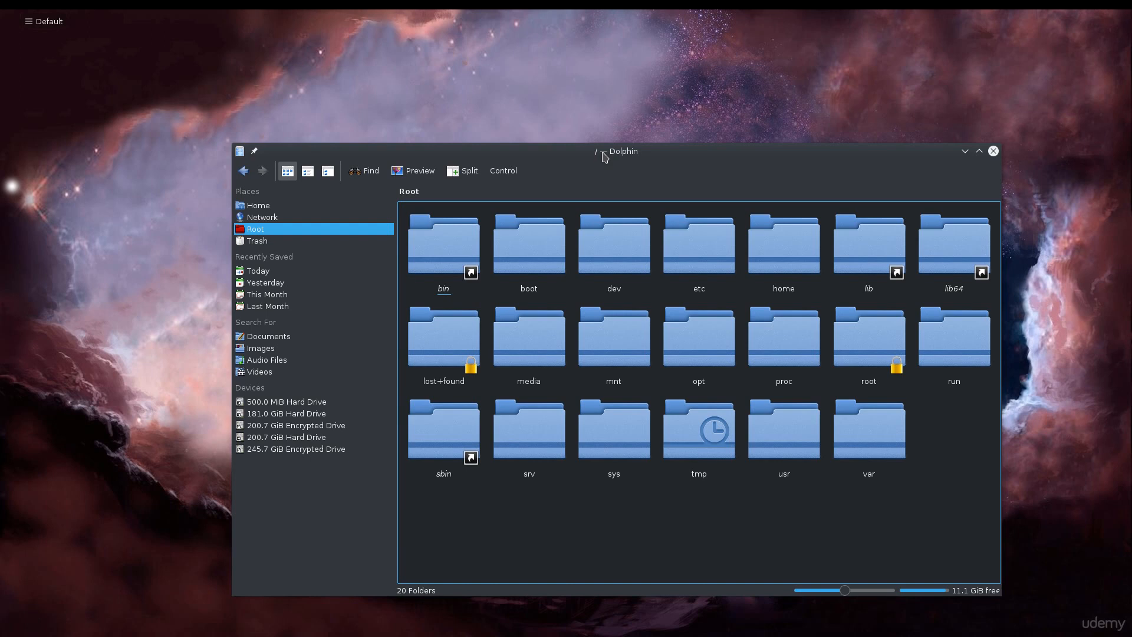
pyautogui.click(287, 218)
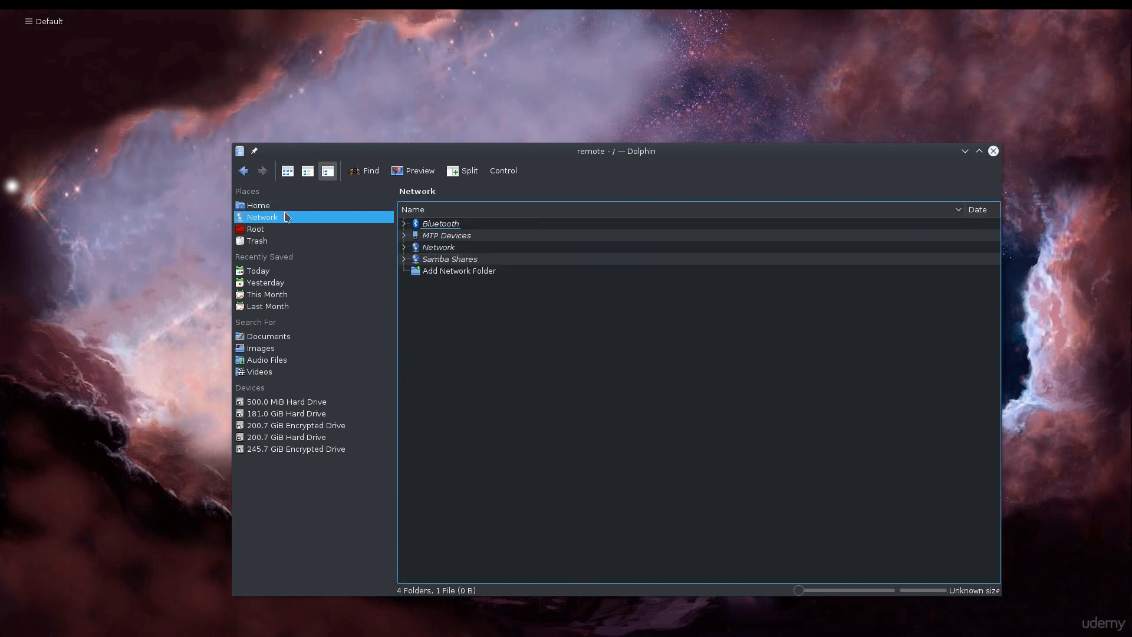
pyautogui.click(286, 208)
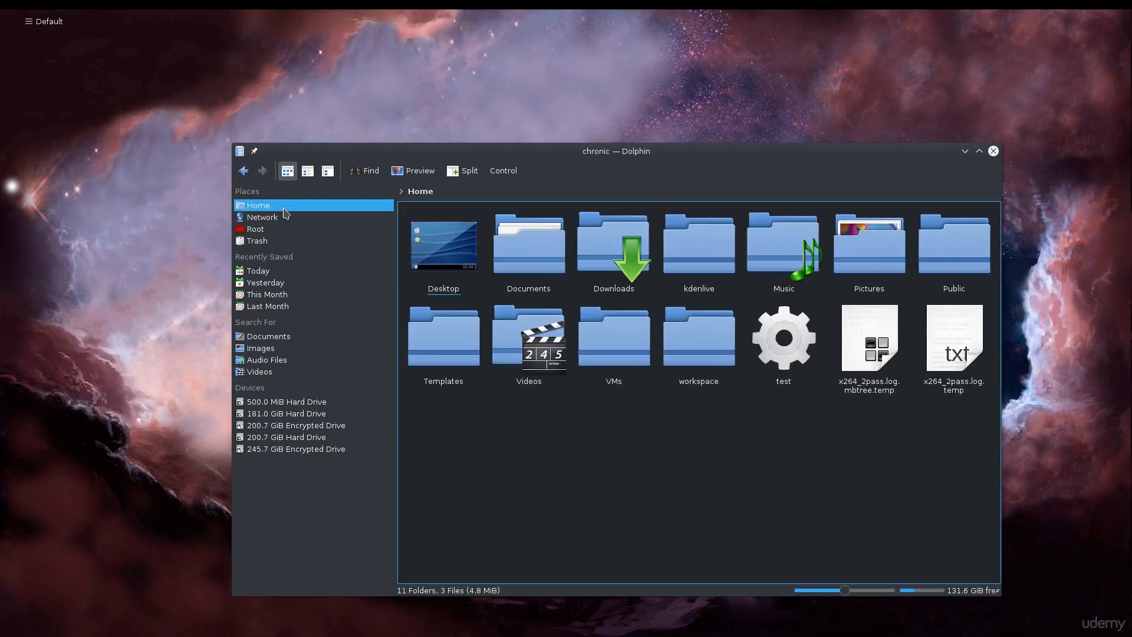
# View the contents of the Downloads folder twice, going back to Home each time, and close the file manager
pyautogui.click(636, 283)
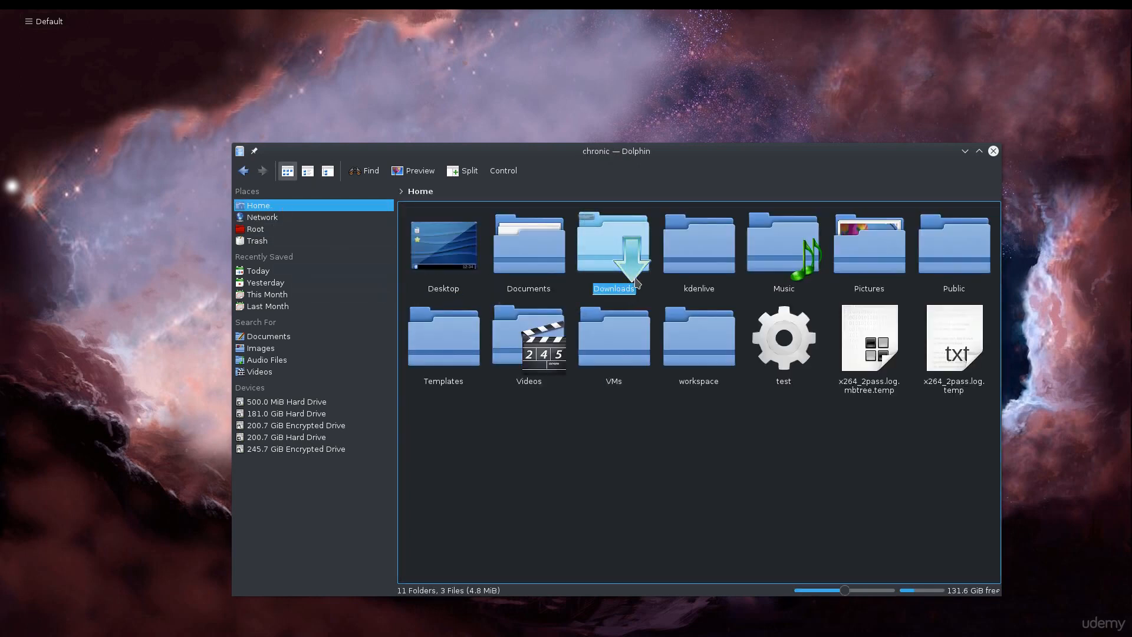
pyautogui.doubleClick(635, 283)
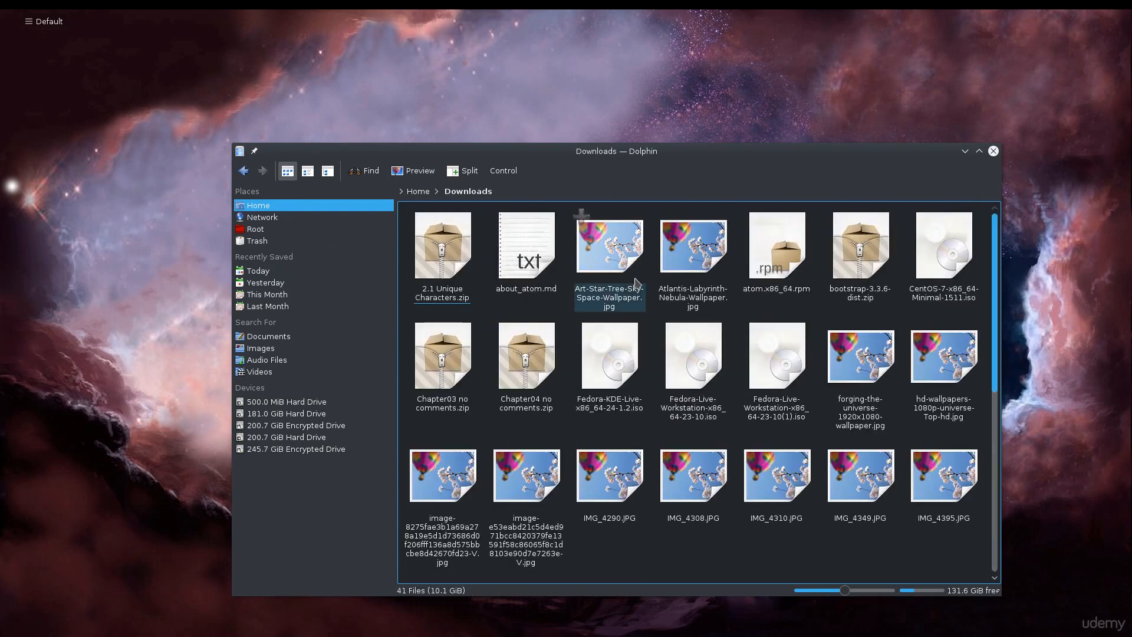
pyautogui.hotkey('alt', 'Left')
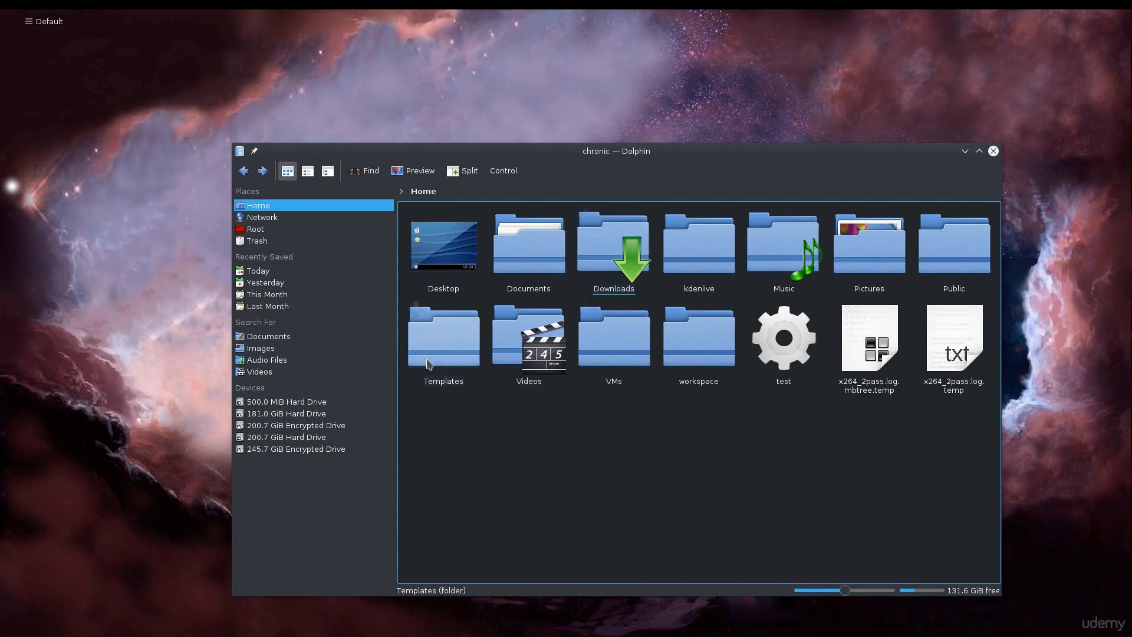
pyautogui.doubleClick(615, 259)
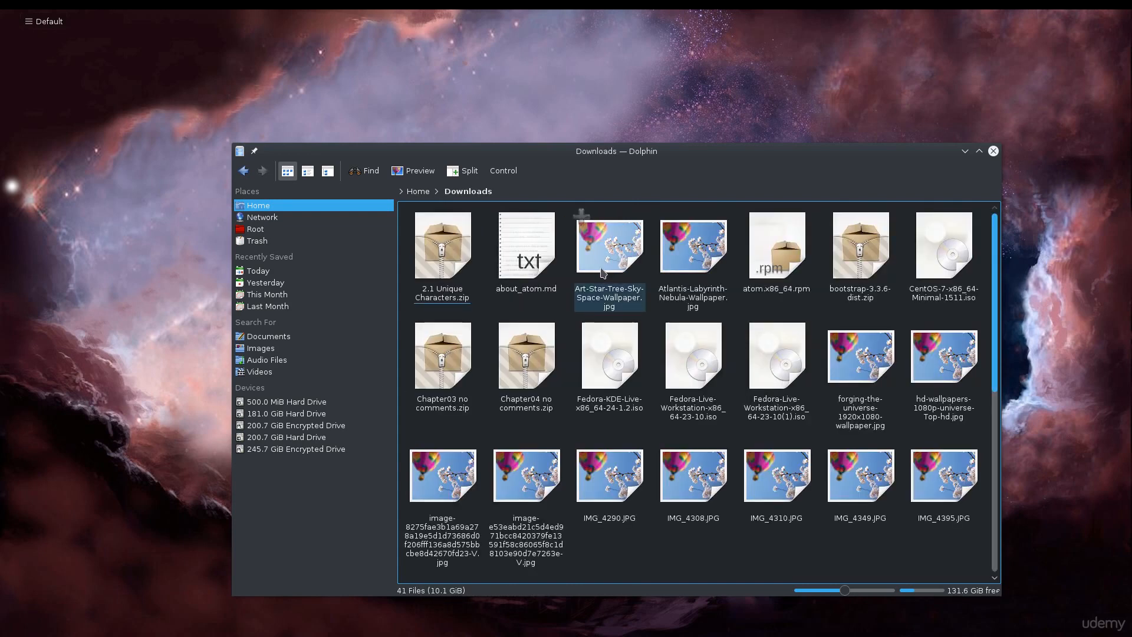
pyautogui.hotkey('alt', 'Left')
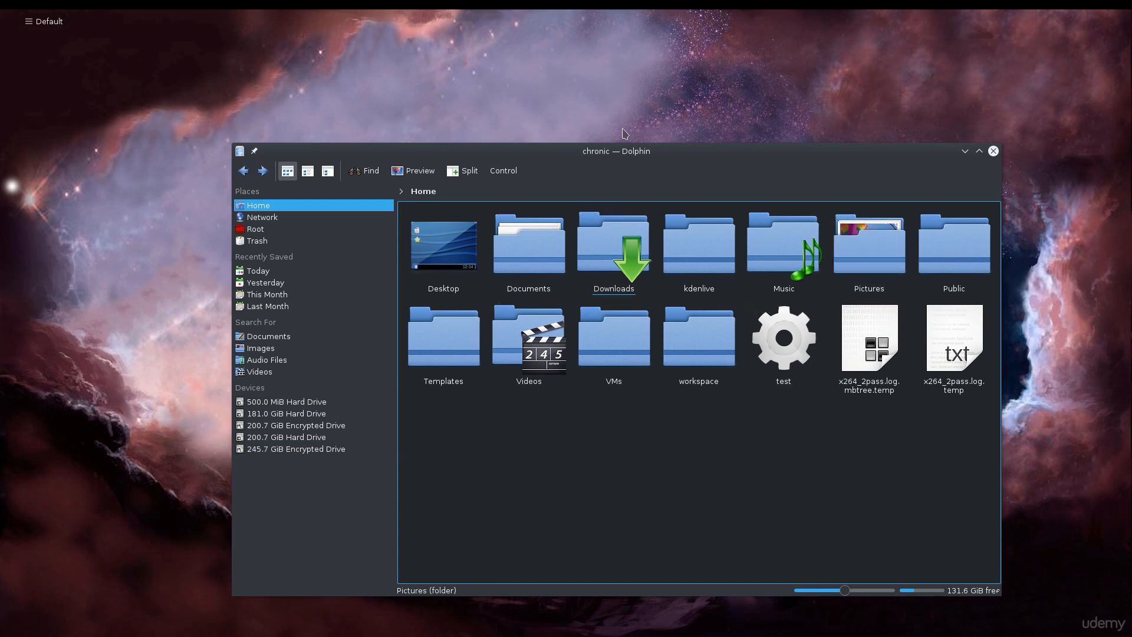
pyautogui.click(995, 152)
# Open the desktop settings, move the window towards the middle of the screen, review the Wallpaper page and close it without changes
pyautogui.rightClick(429, 161)
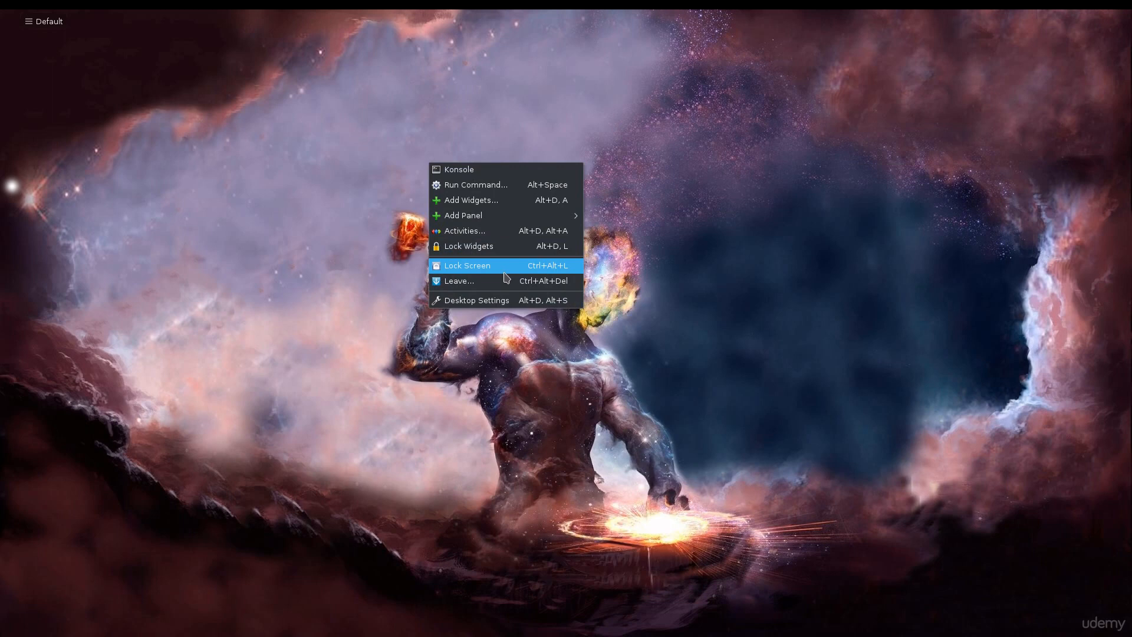
pyautogui.click(493, 306)
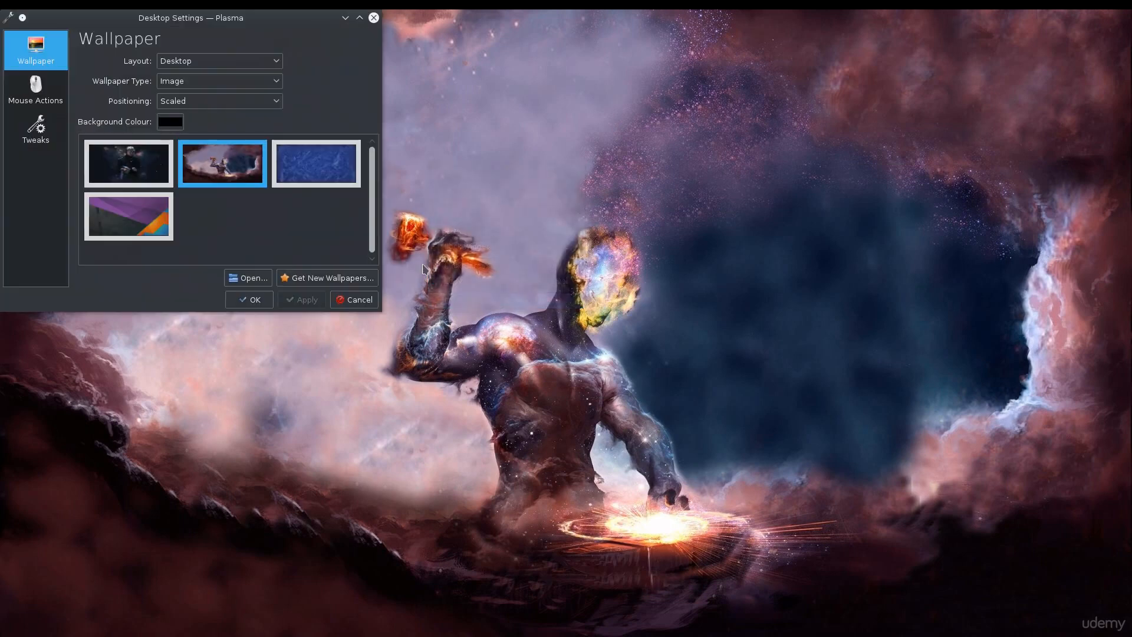
pyautogui.moveTo(200, 30); pyautogui.dragTo(664, 220)
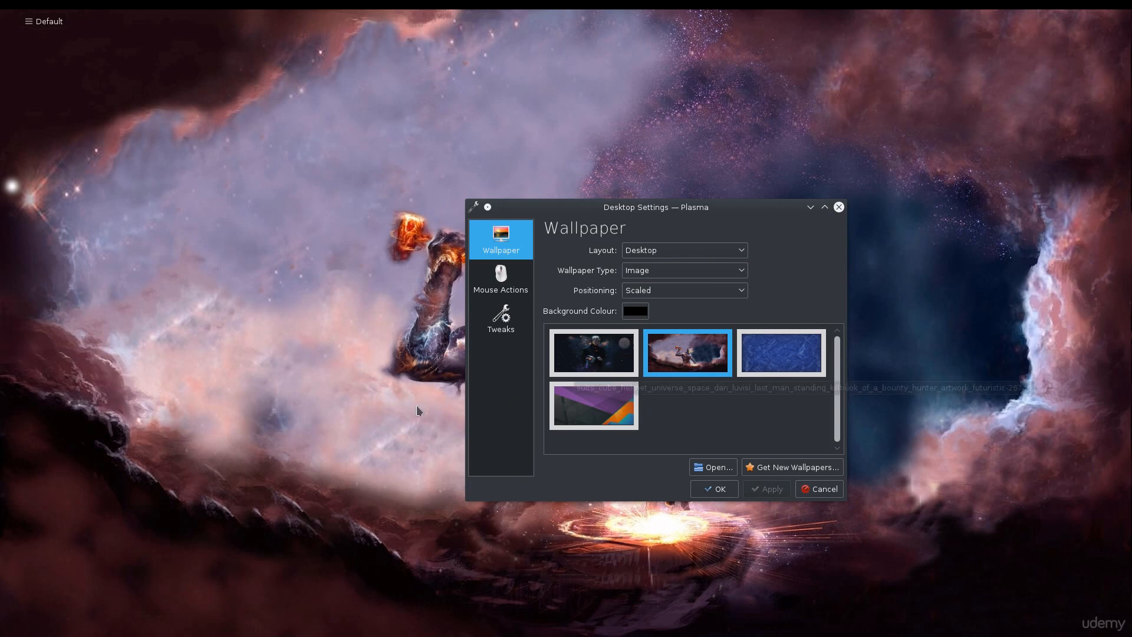
pyautogui.click(838, 208)
# Open a Konsole terminal from the application launcher and reposition its window slightly on the desktop
pyautogui.moveTo(213, 11)
pyautogui.click(27, 37)
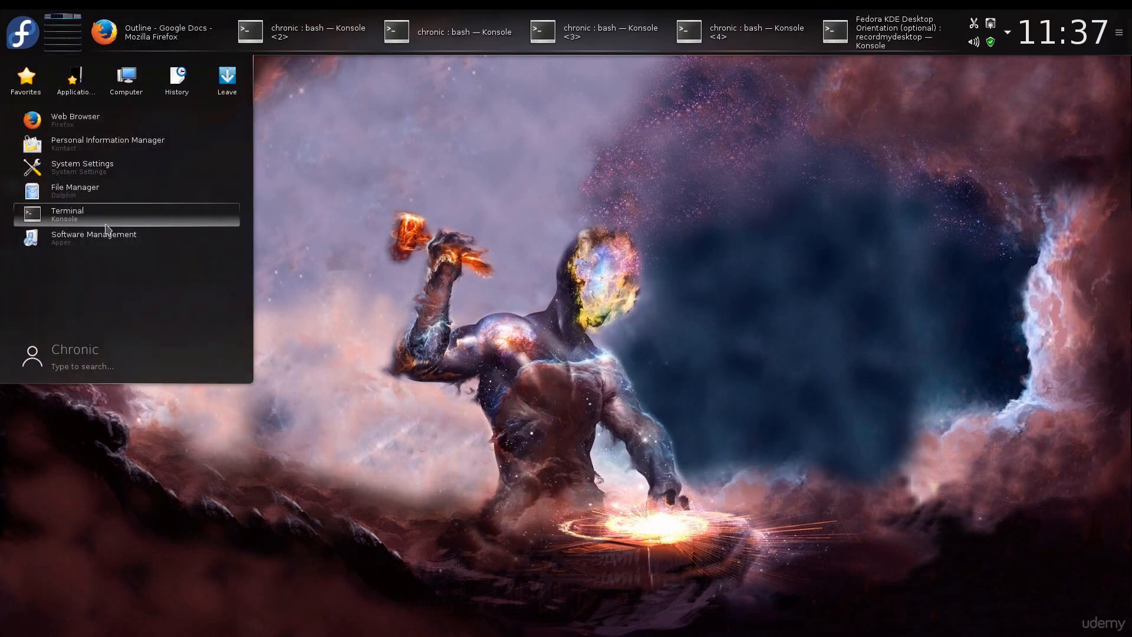
pyautogui.click(106, 225)
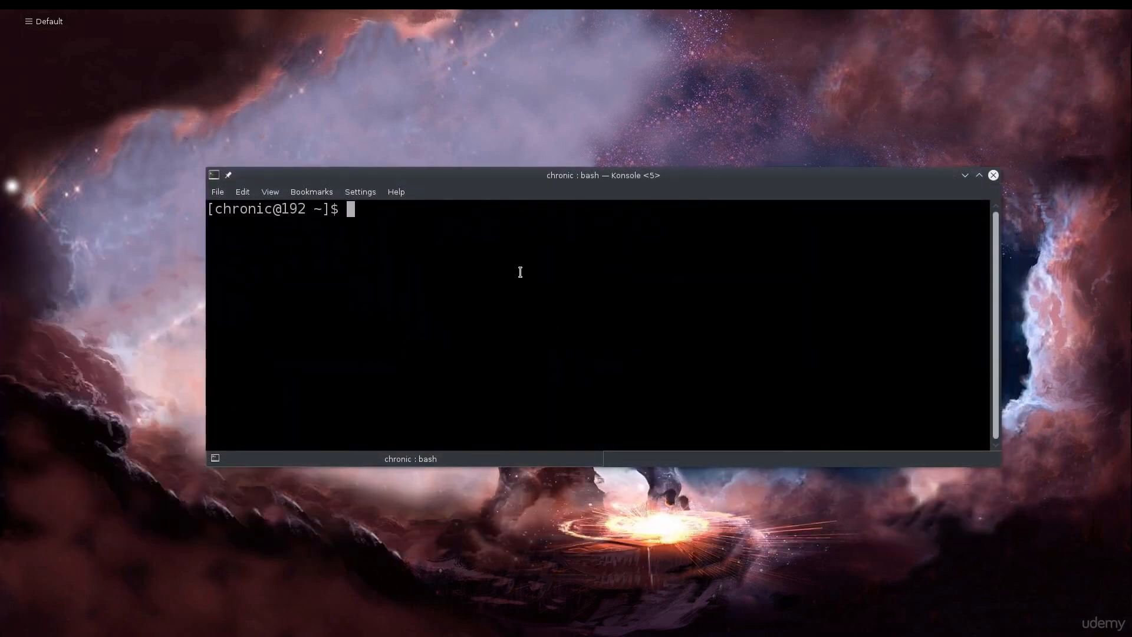
pyautogui.moveTo(611, 177); pyautogui.dragTo(527, 182)
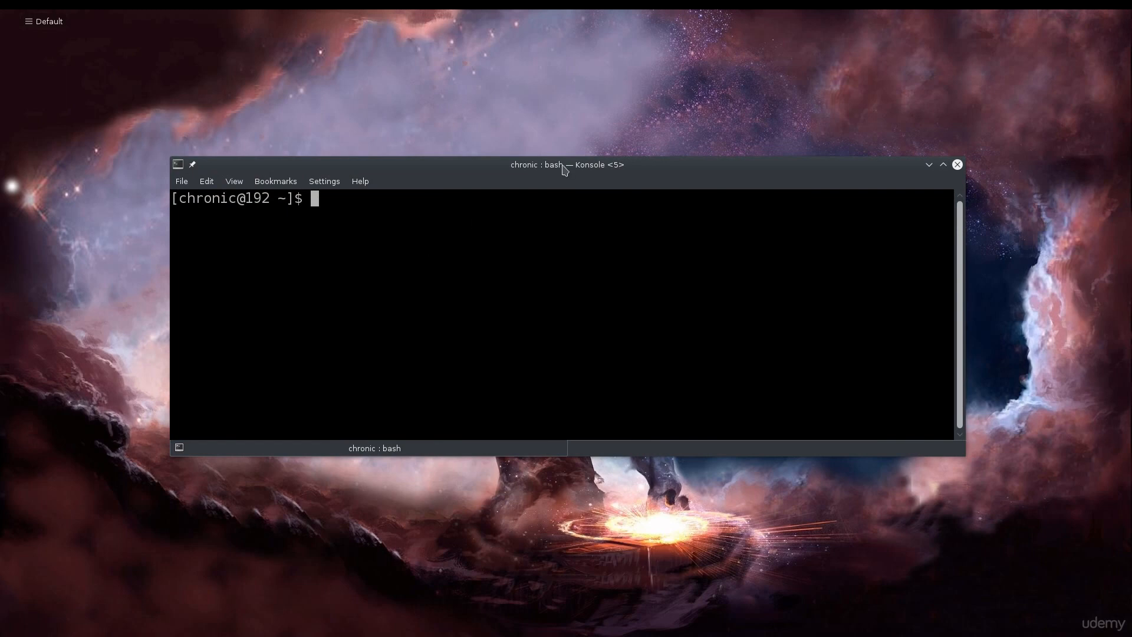
pyautogui.moveTo(565, 170); pyautogui.dragTo(570, 185)
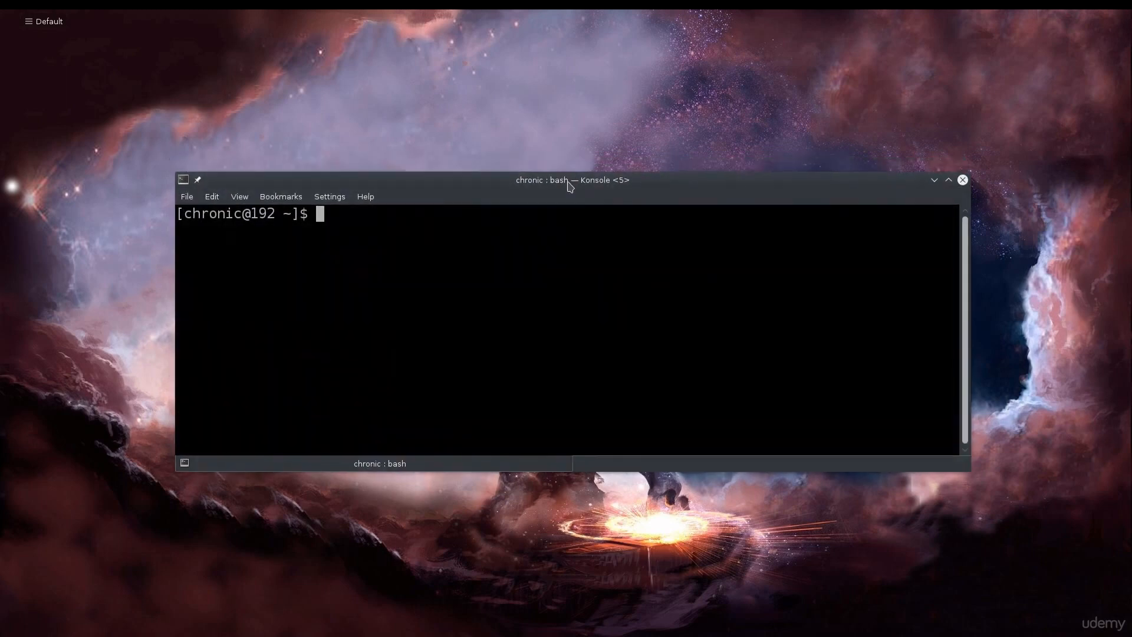